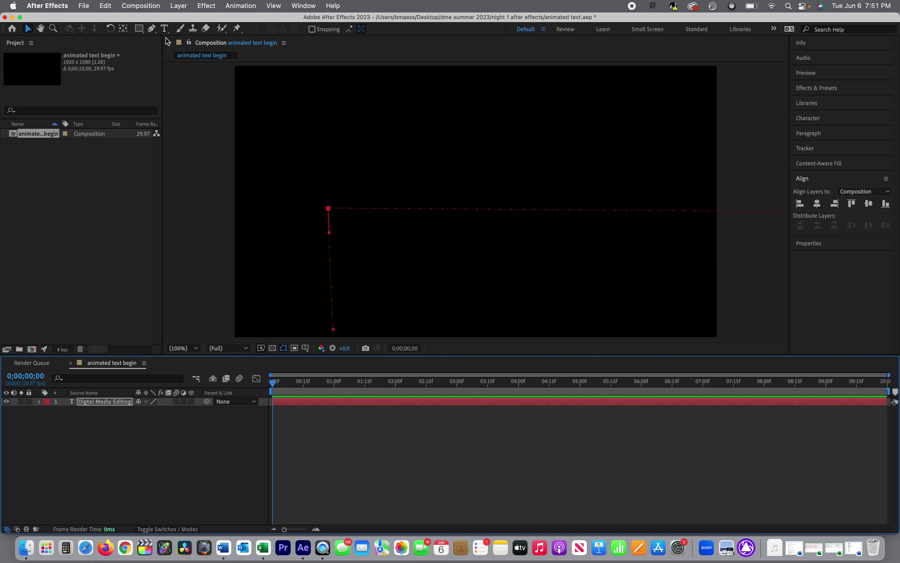
- Create a new HD 1920x1080, 29.97 fps composition named "review text animation"
click(142, 5)
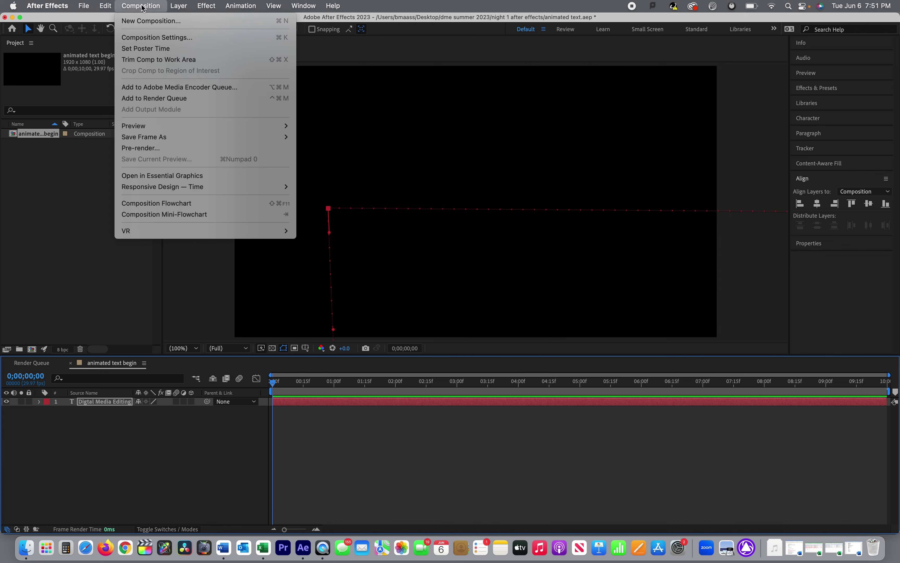
click(148, 19)
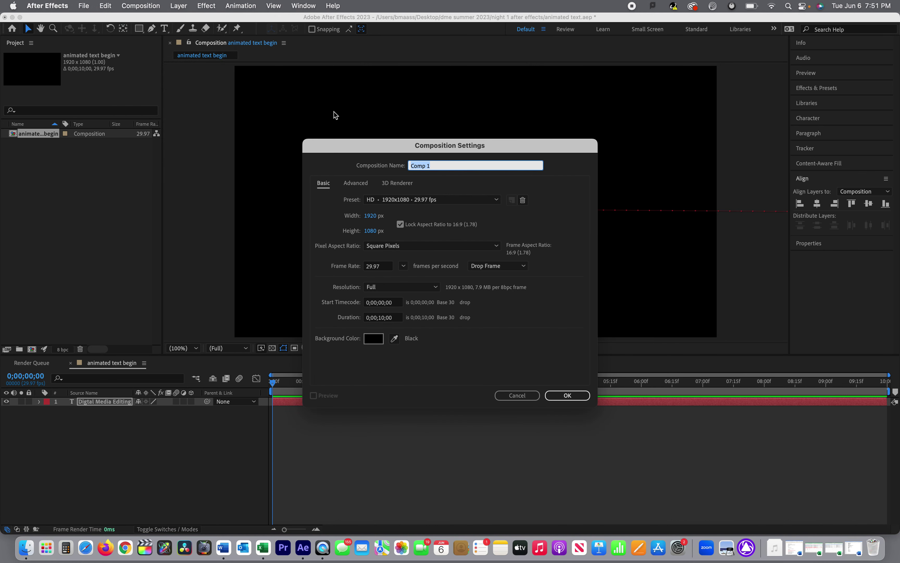
text(re)
text(mation)
click(556, 395)
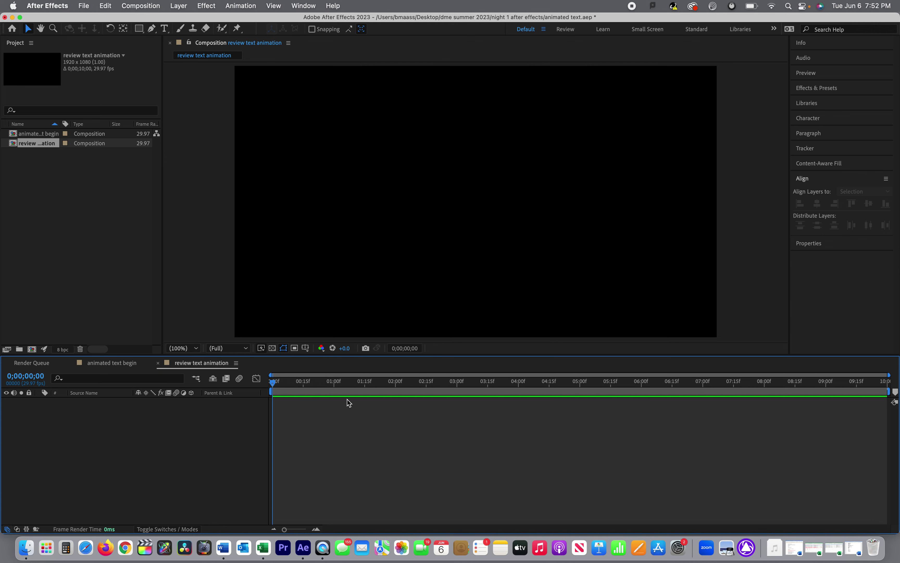
- Set the duration of the "review text animation" composition to 0;00;15;00
click(151, 5)
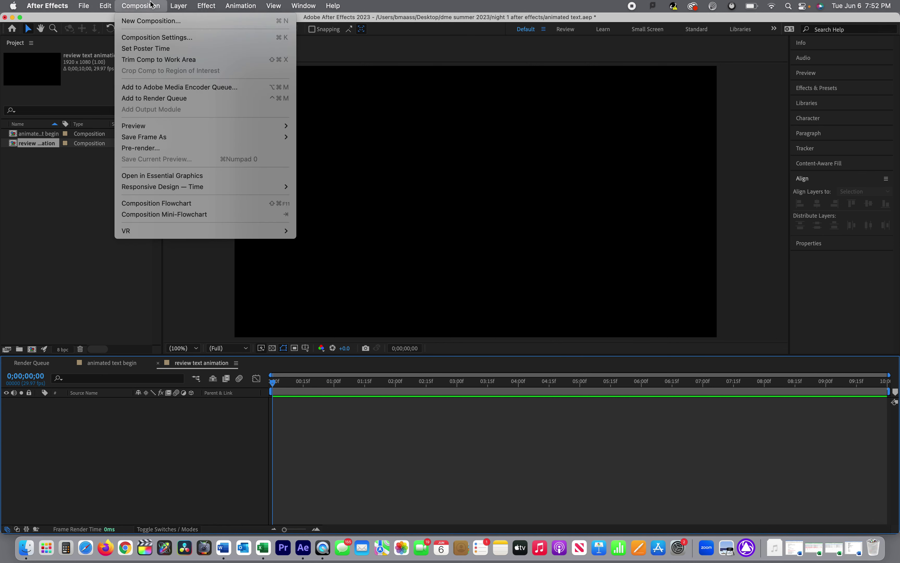
click(164, 38)
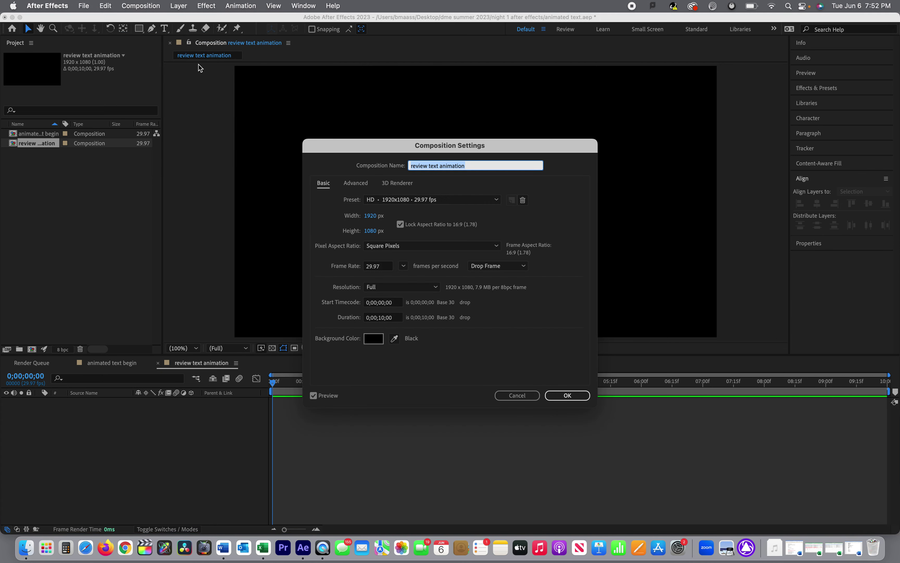
click(383, 317)
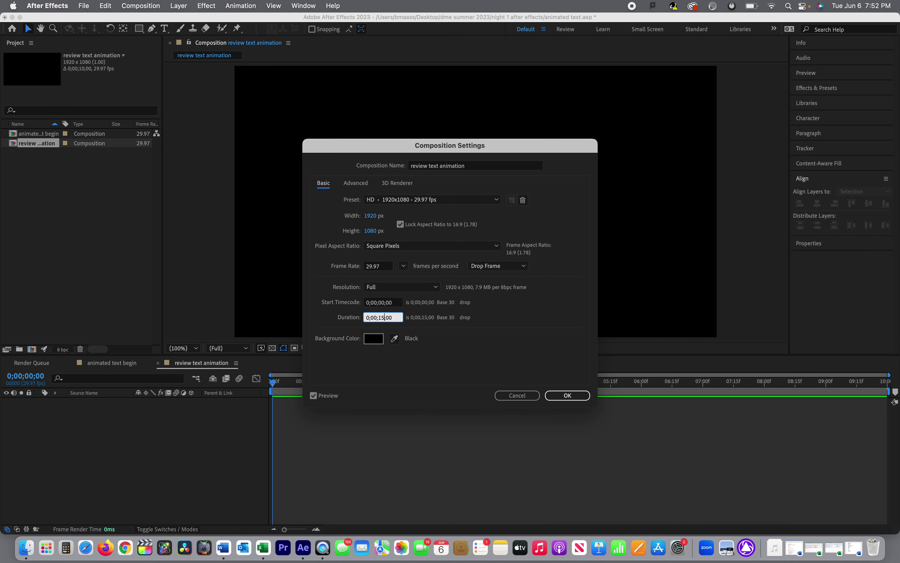
click(577, 396)
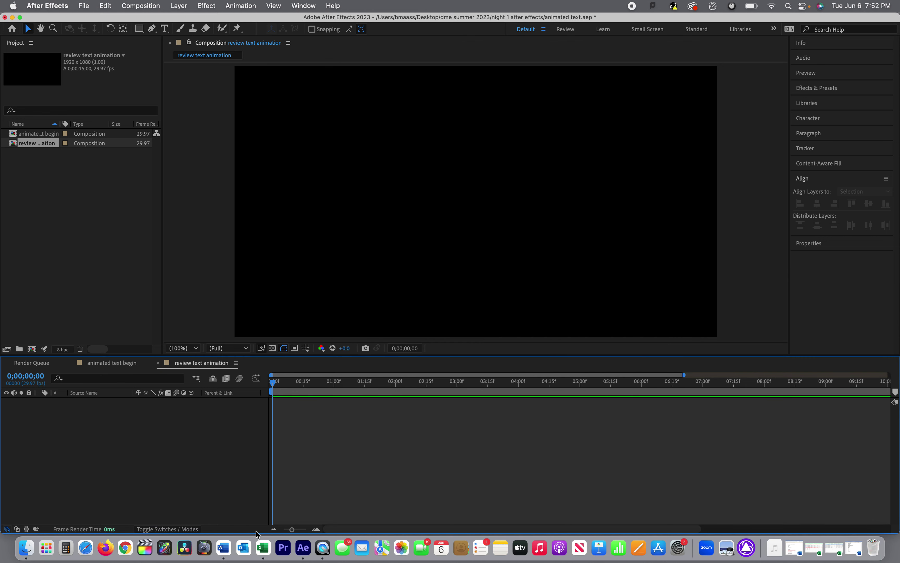
- Add a text layer reading "Moving Text" in the upper part of the frame and center it horizontally in the composition
drag(292, 529, 293, 529)
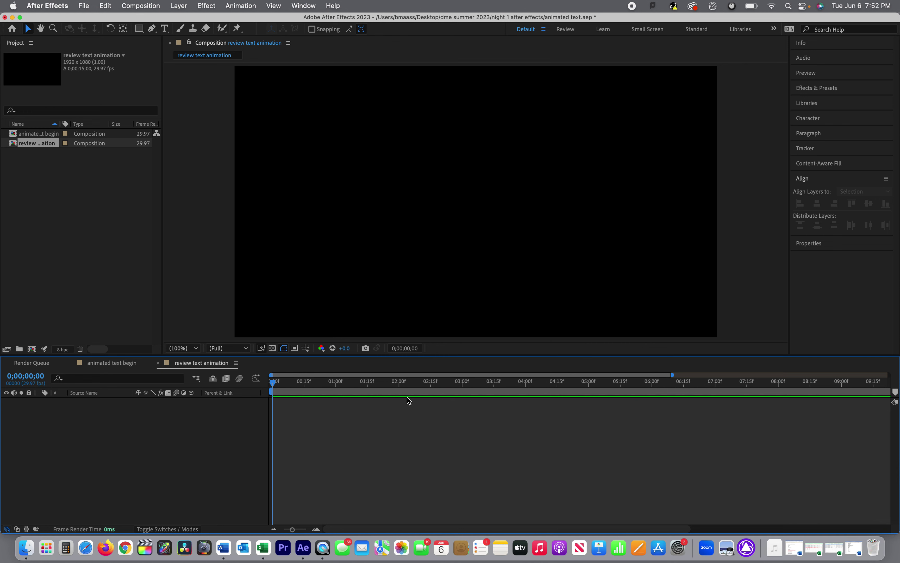
click(165, 29)
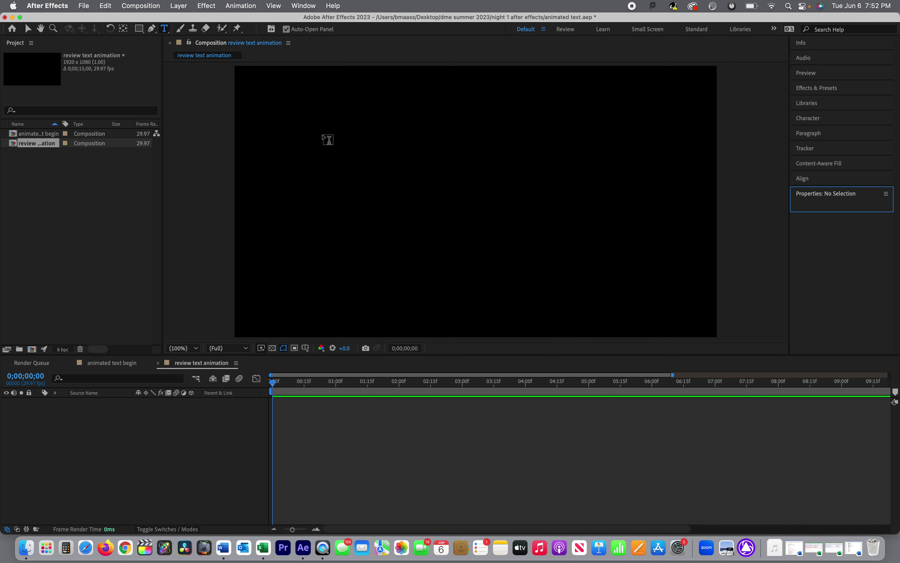
click(322, 134)
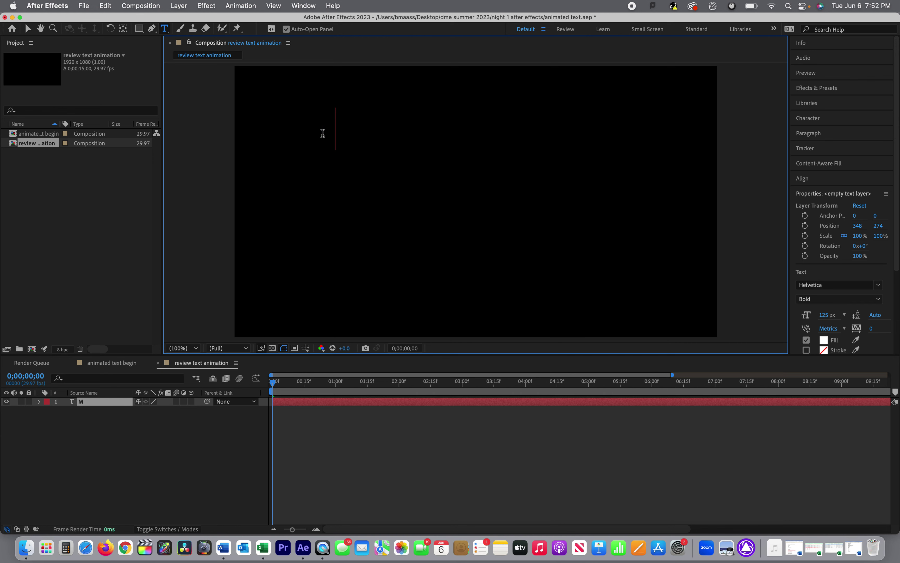
text(Moving T)
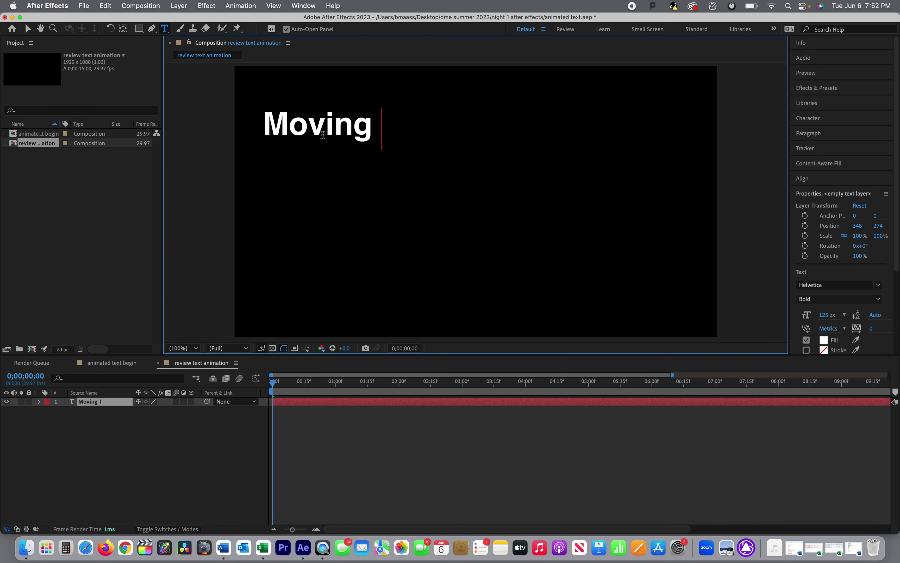
text(ext)
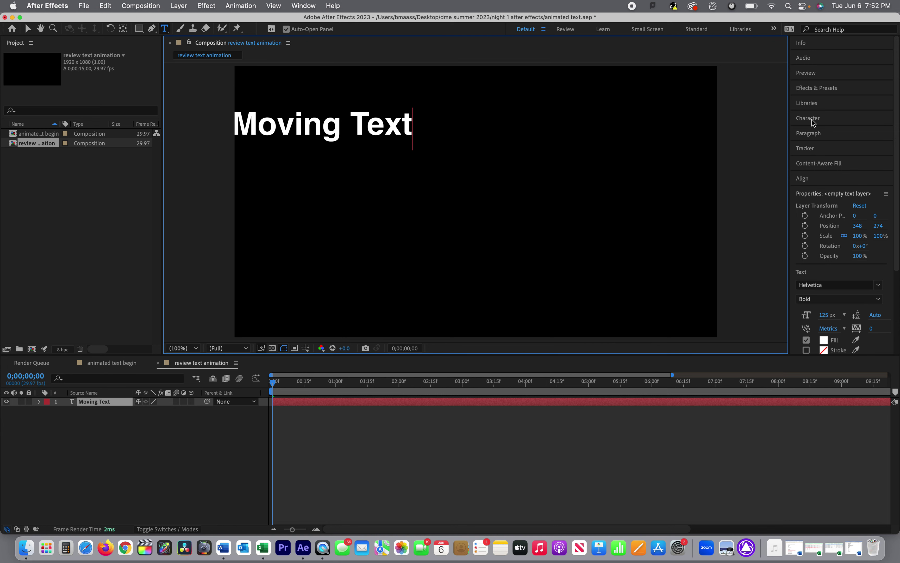
click(810, 180)
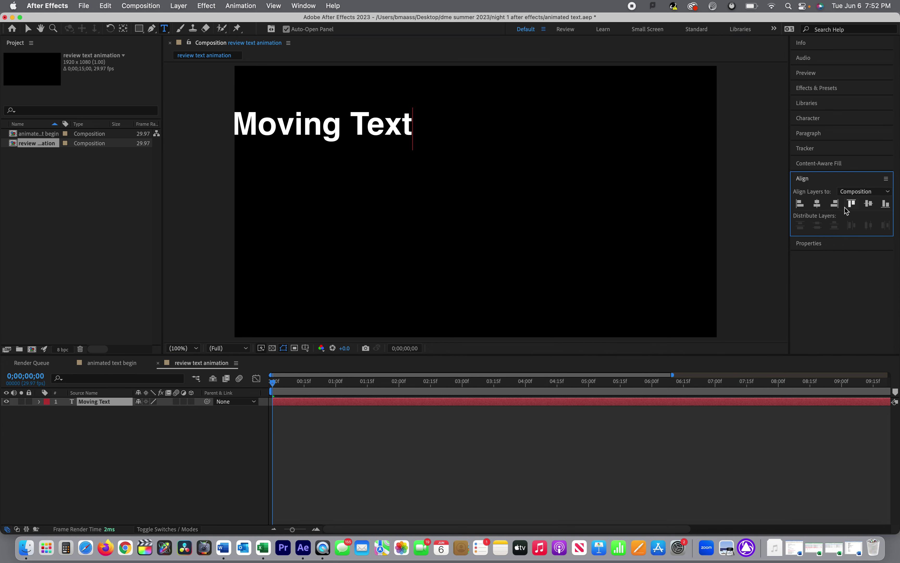
click(817, 204)
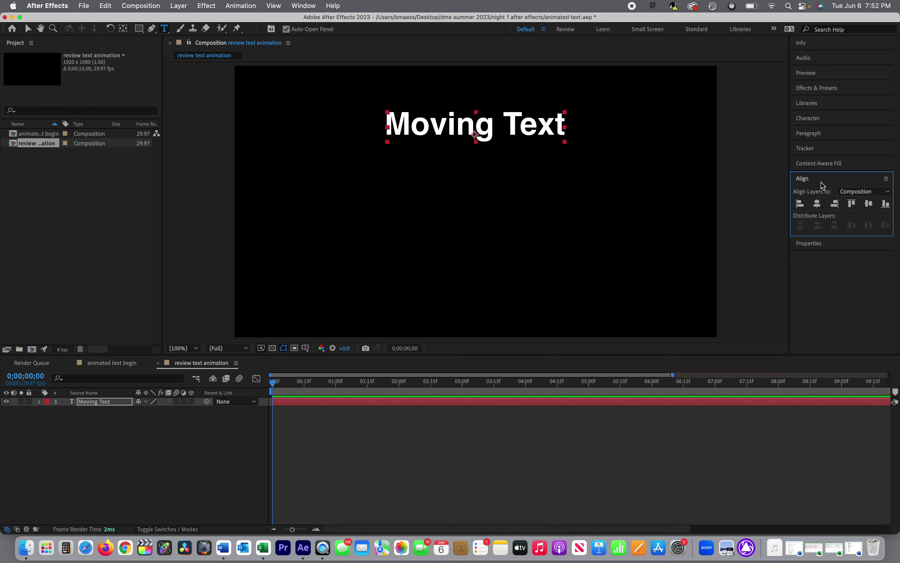
- Change the fill color of the "Moving Text" layer to bright red (F80808)
click(817, 244)
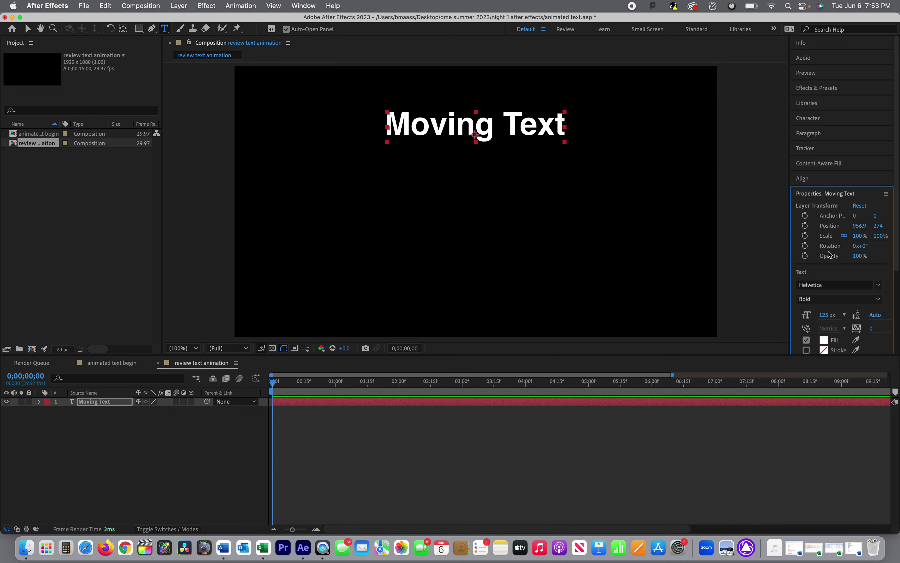
scroll(829, 251, down, 2)
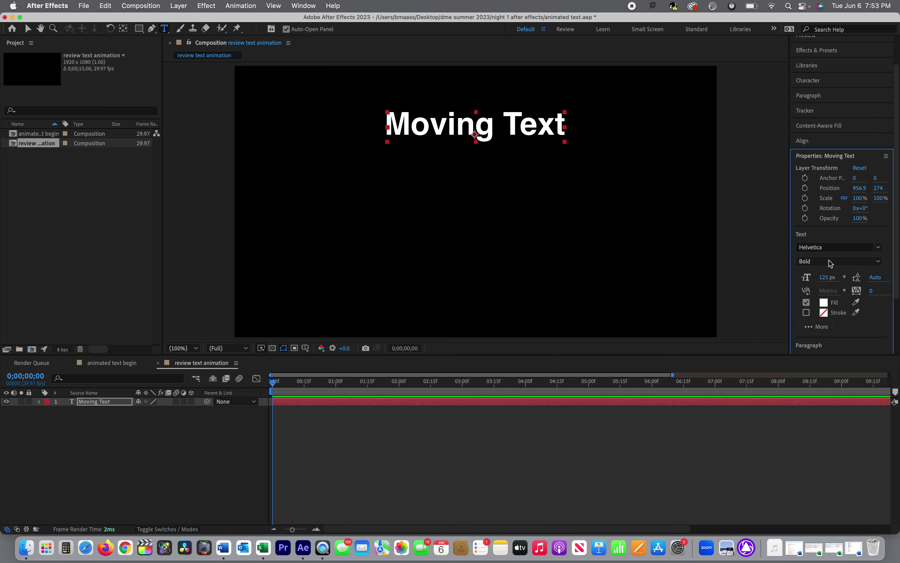
click(824, 303)
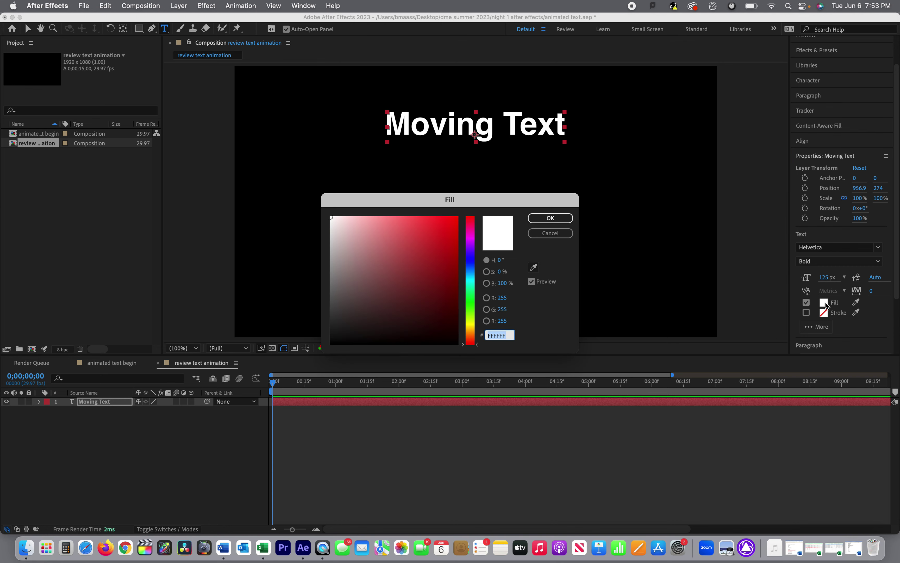
click(449, 244)
drag(449, 231, 454, 220)
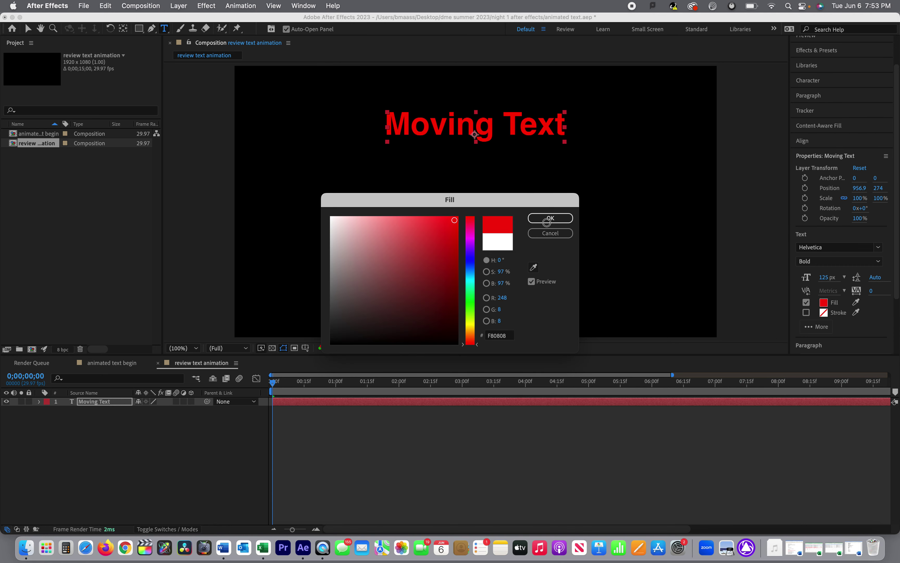
click(550, 219)
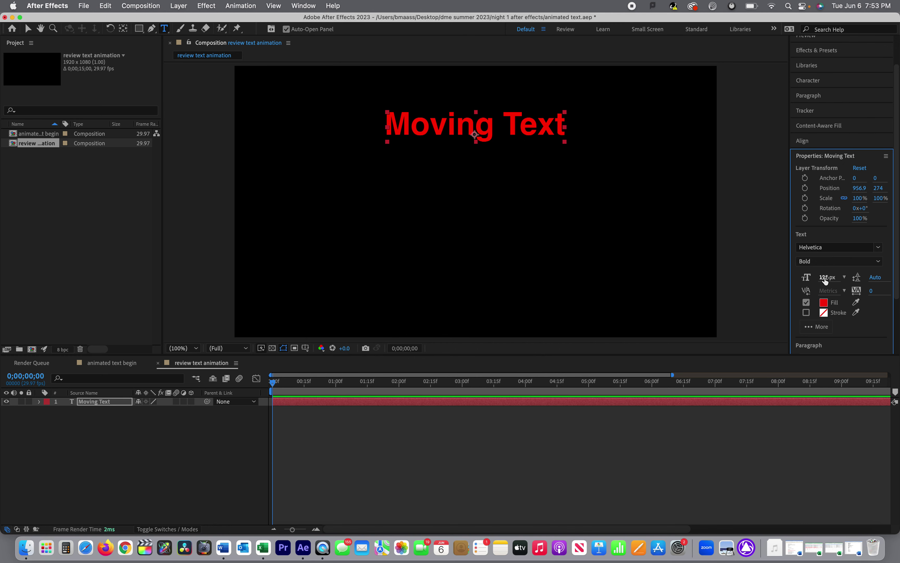
- Set the font size of "Moving Text" to 100 px and center the layer horizontally in the composition again
click(825, 280)
text(100)
key(Return)
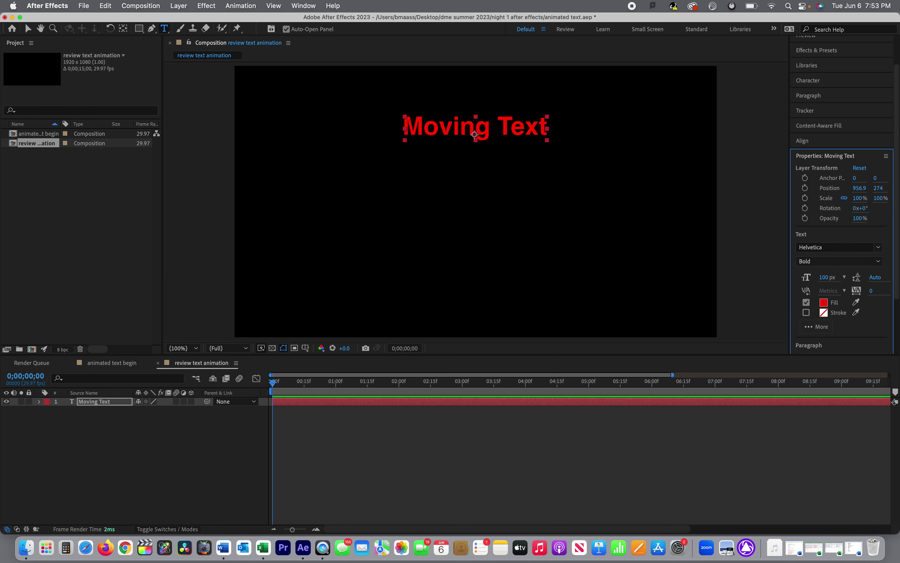
click(805, 141)
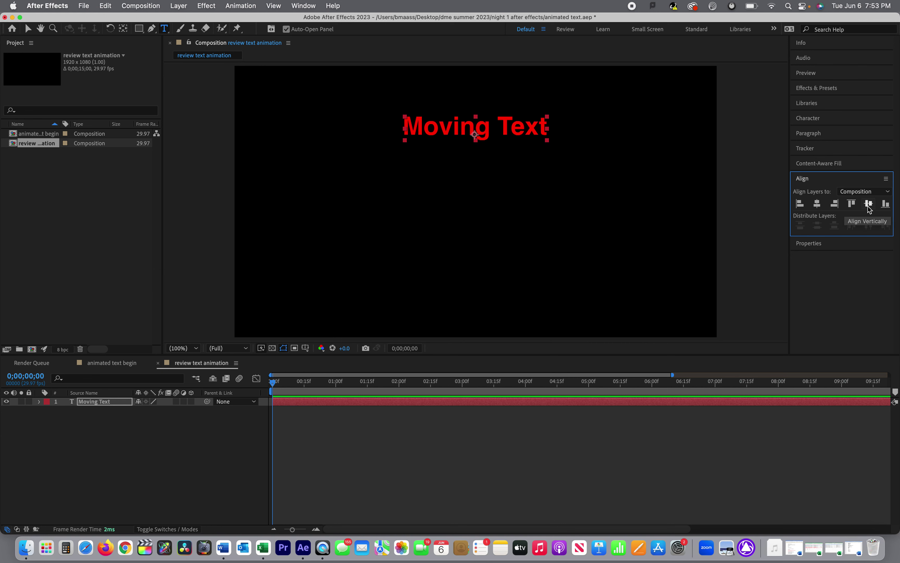
click(818, 205)
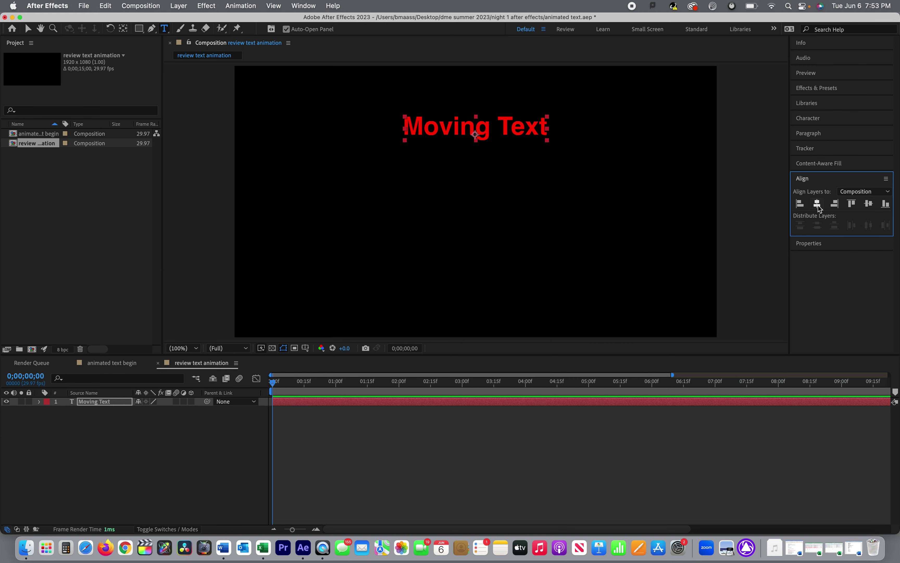
click(185, 440)
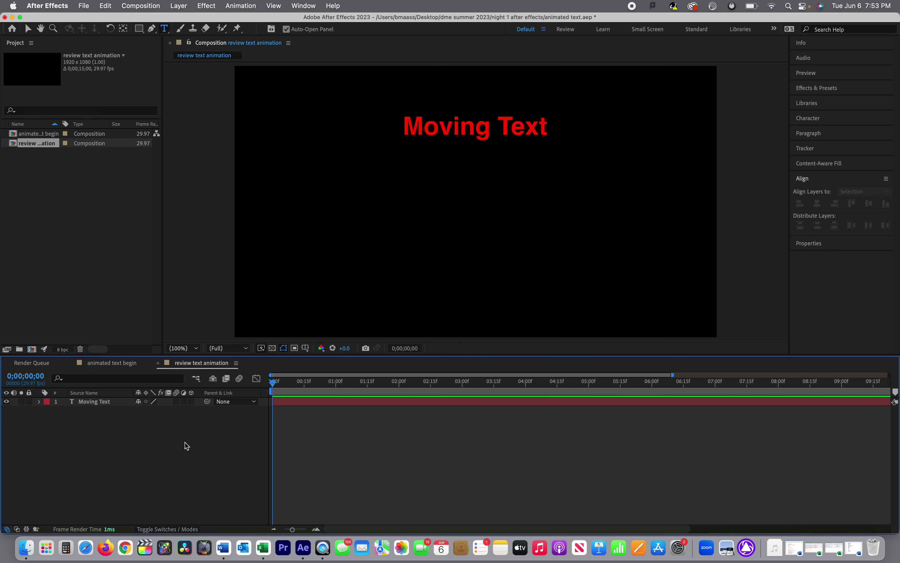
- Start Position keyframing for the "Moving Text" layer at 0 seconds and move the text off the frame's right edge, to about 2215, 326
click(39, 401)
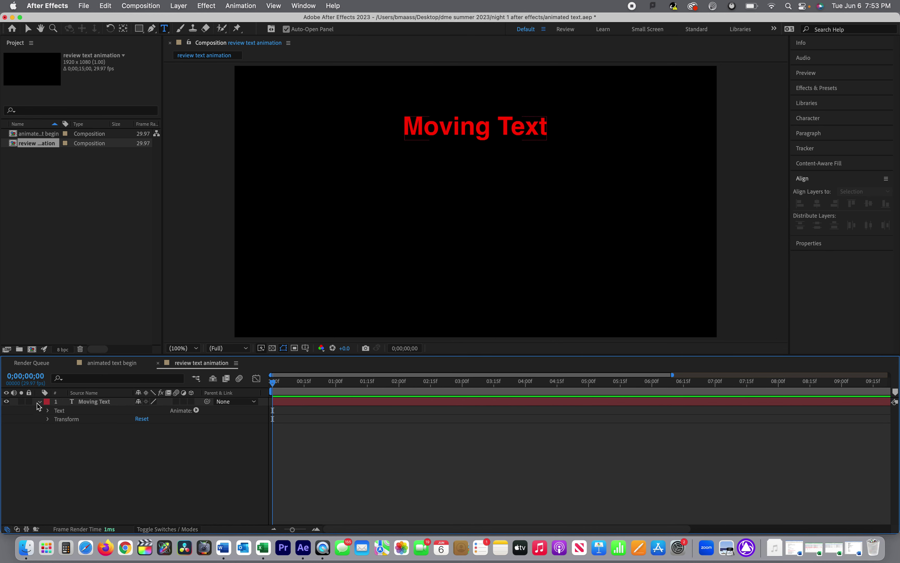
click(40, 402)
click(39, 402)
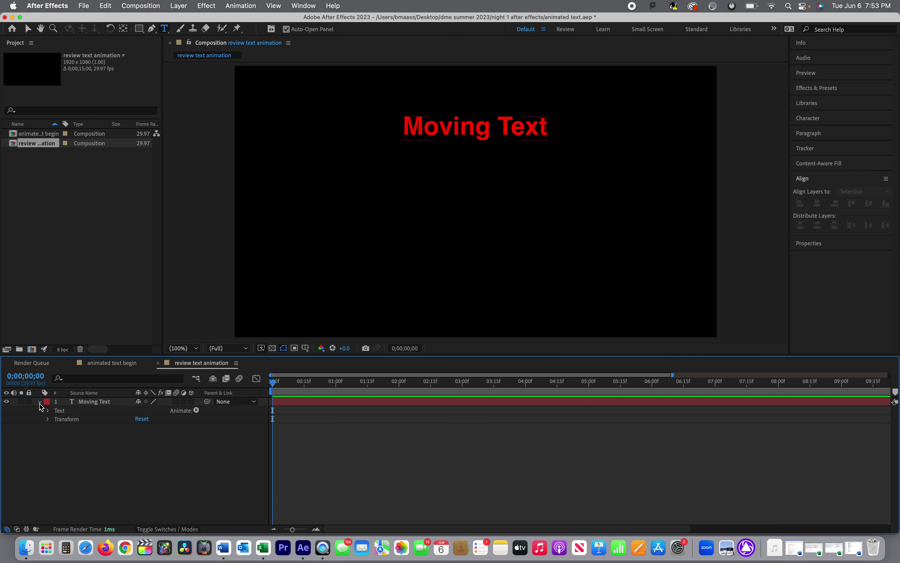
click(48, 419)
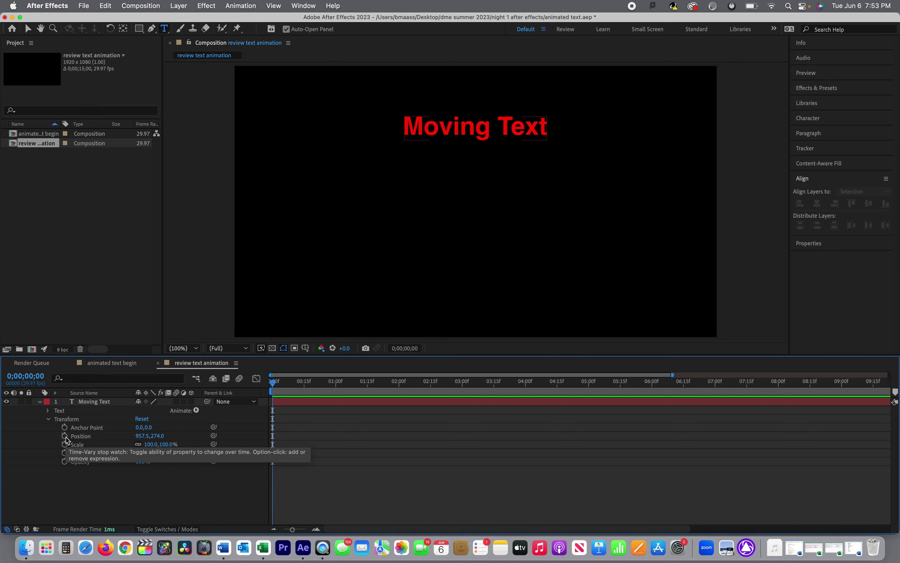
click(65, 436)
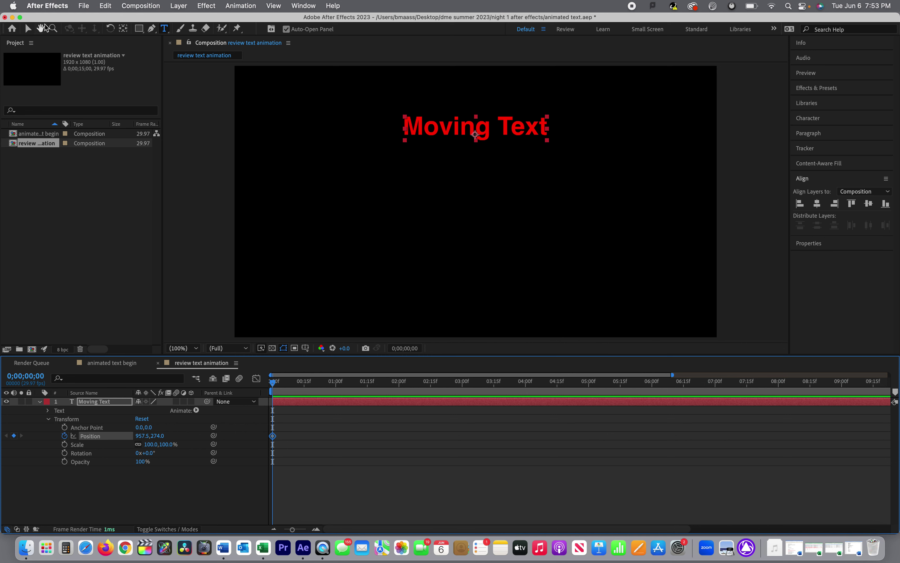
click(30, 31)
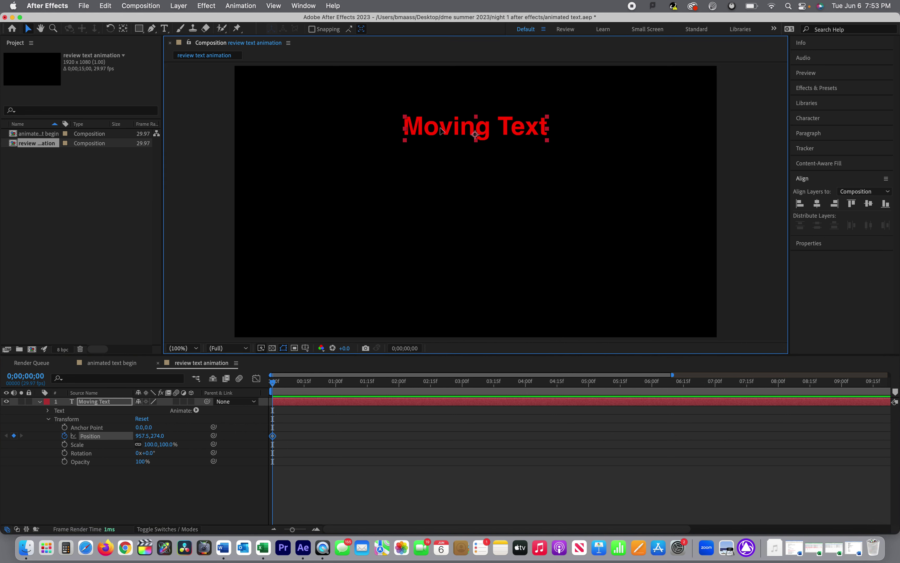
drag(441, 130, 757, 145)
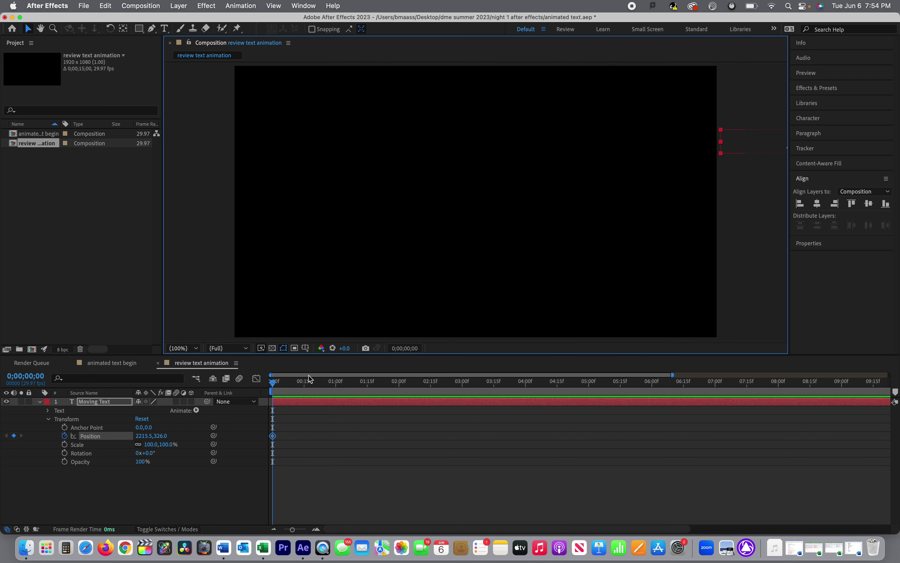
- Add a Position keyframe at 0;00;02;00 by moving the text back into the upper middle of the frame, to about 943, 318
drag(272, 383, 399, 393)
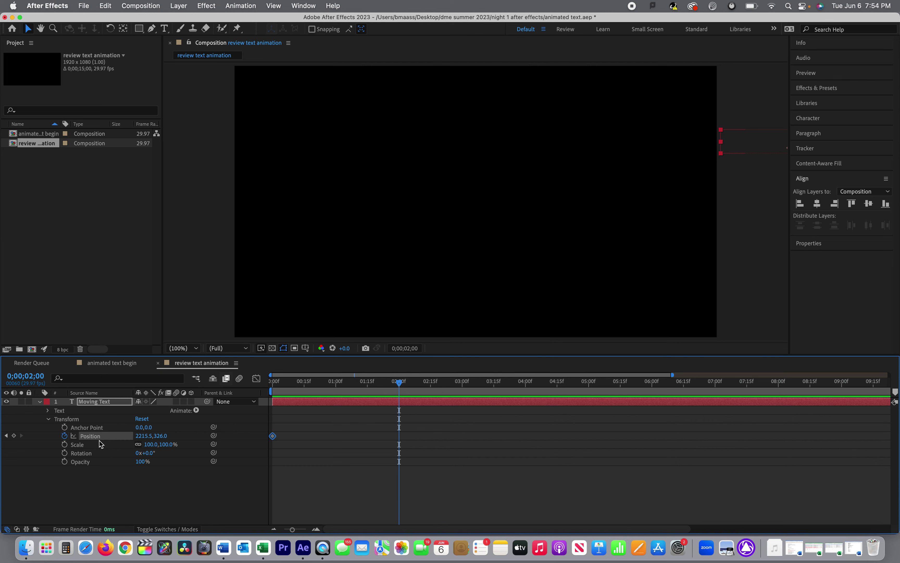
click(754, 142)
drag(753, 142, 433, 139)
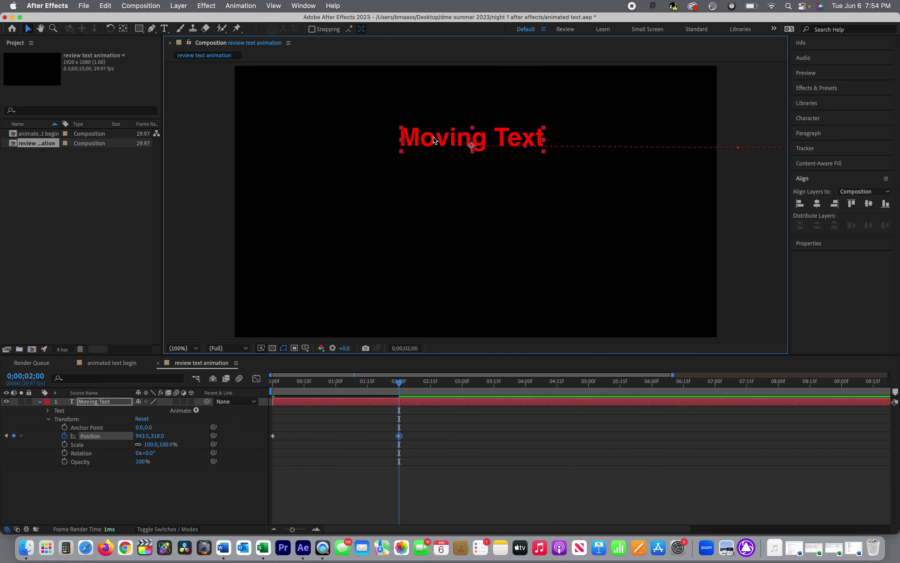
- Preview the text's slide-in animation from the start, and return the current time to the Position keyframe at 0;00;02;00
drag(399, 382, 262, 396)
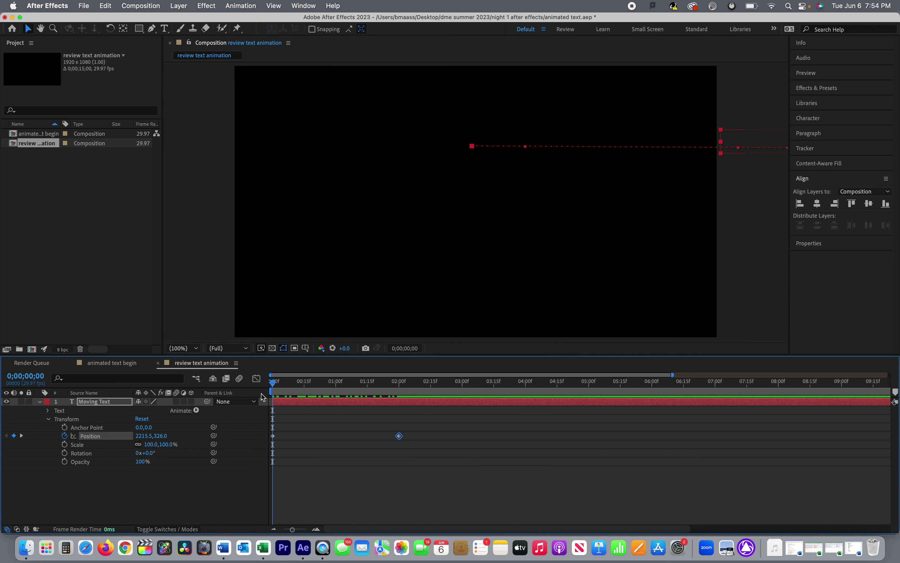
key(space)
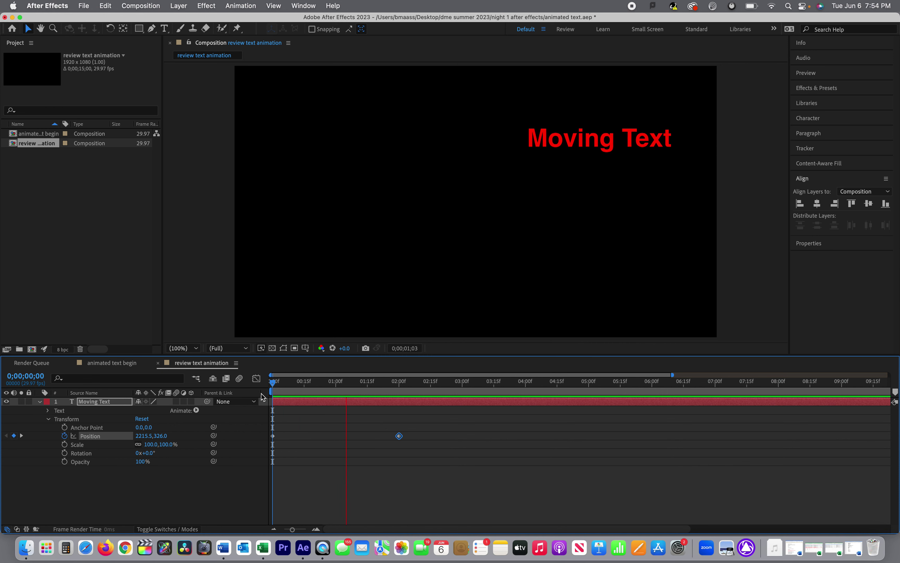
key(space)
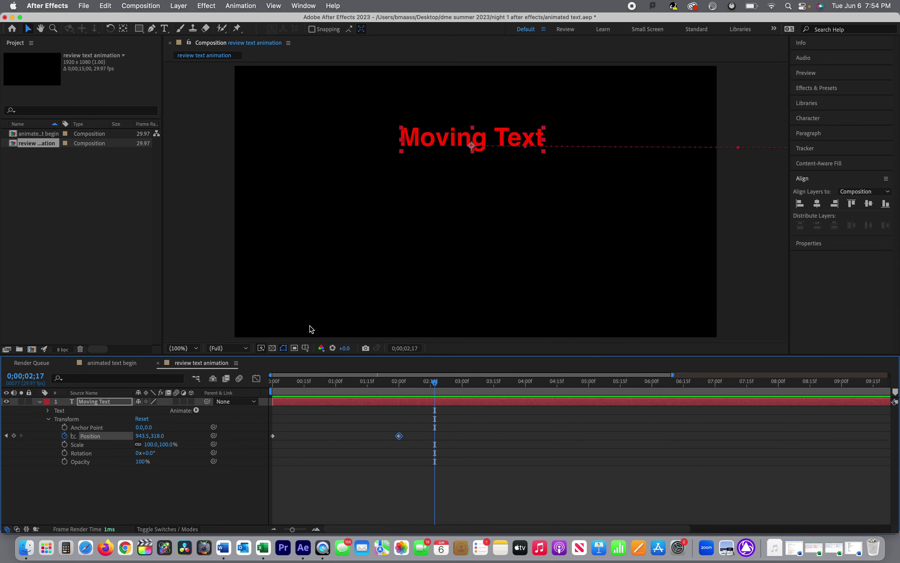
drag(434, 383, 401, 390)
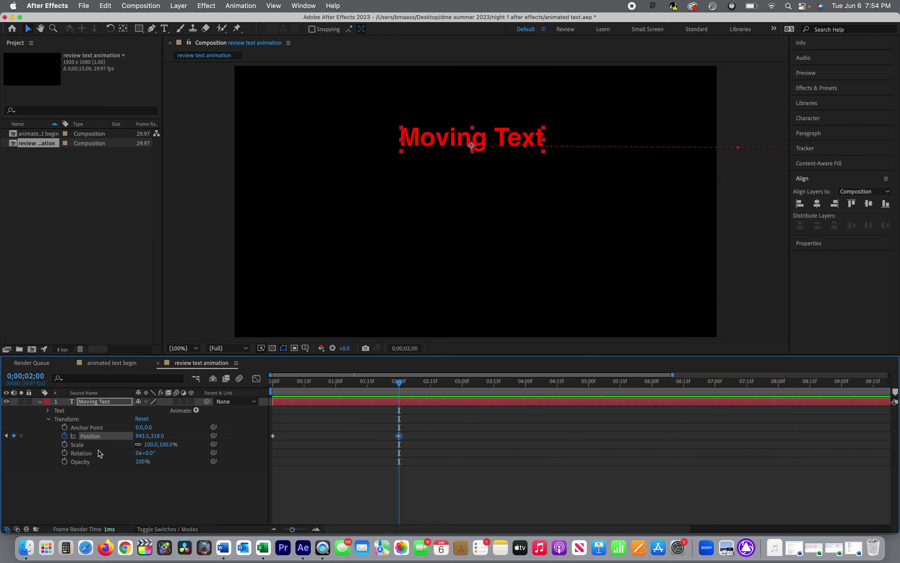
- Start Rotation keyframing for the "Moving Text" layer at 0;00;02;24, with a first keyframe at 0°
click(450, 384)
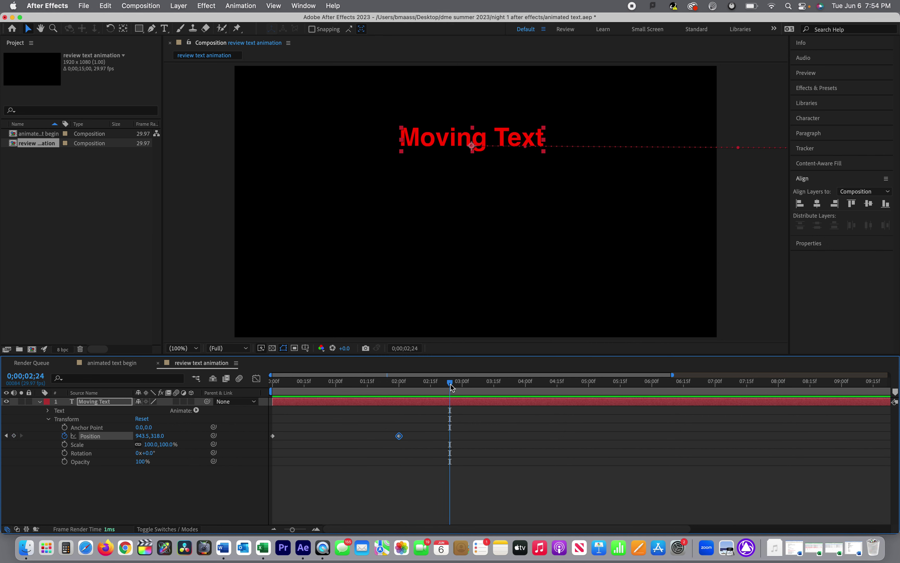
click(65, 454)
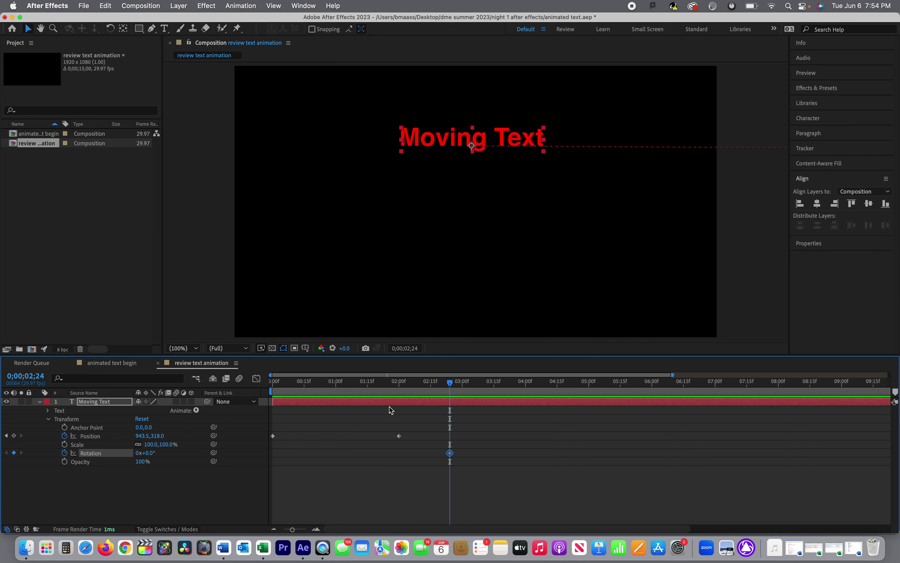
- At 0;00;03;16, move the text's anchor point to the lower-left end of the word "Moving" with the Pan Behind tool, to about -278, 2
drag(453, 386, 499, 385)
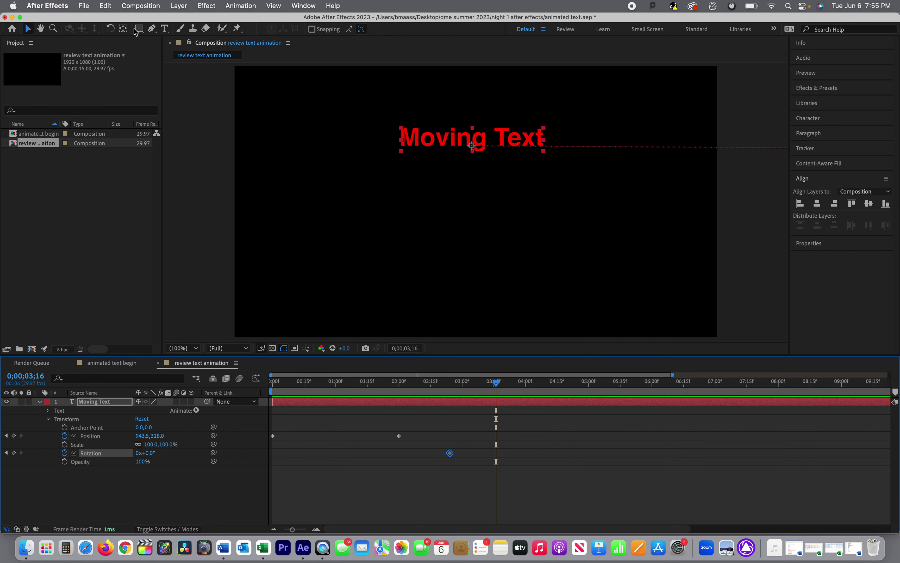
click(124, 31)
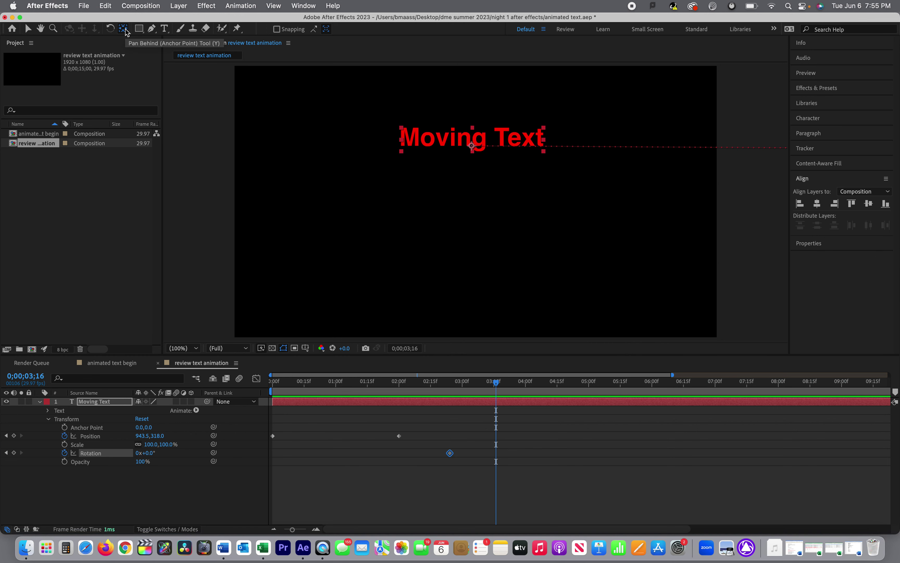
click(472, 145)
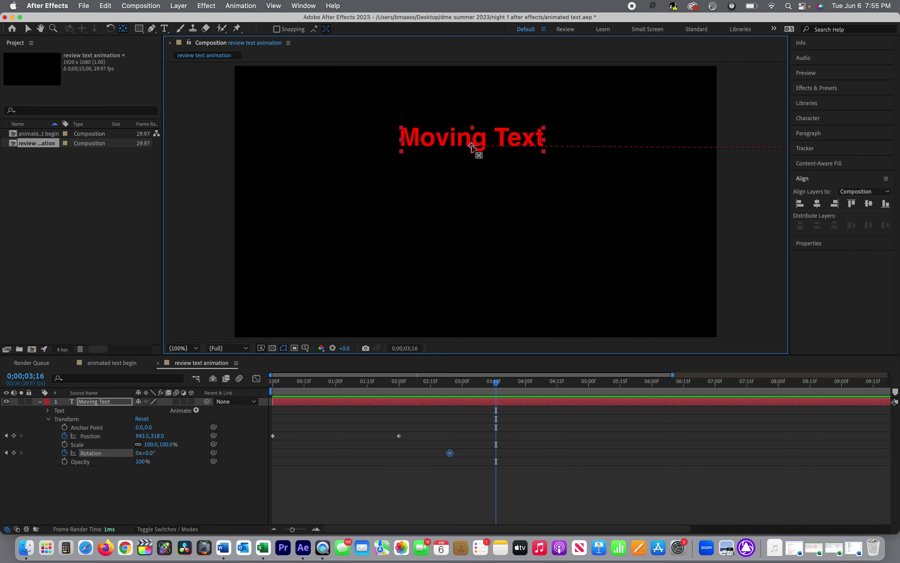
drag(472, 146, 402, 146)
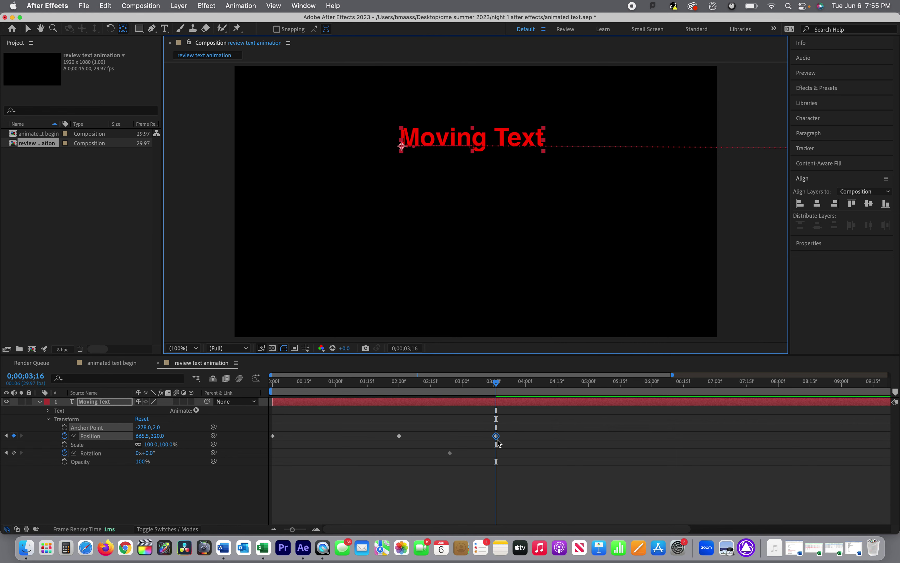
- Delete the Position keyframe at 0;00;02;00 and move the one at 0;00;03;16 back to about 2 seconds in its place
click(399, 436)
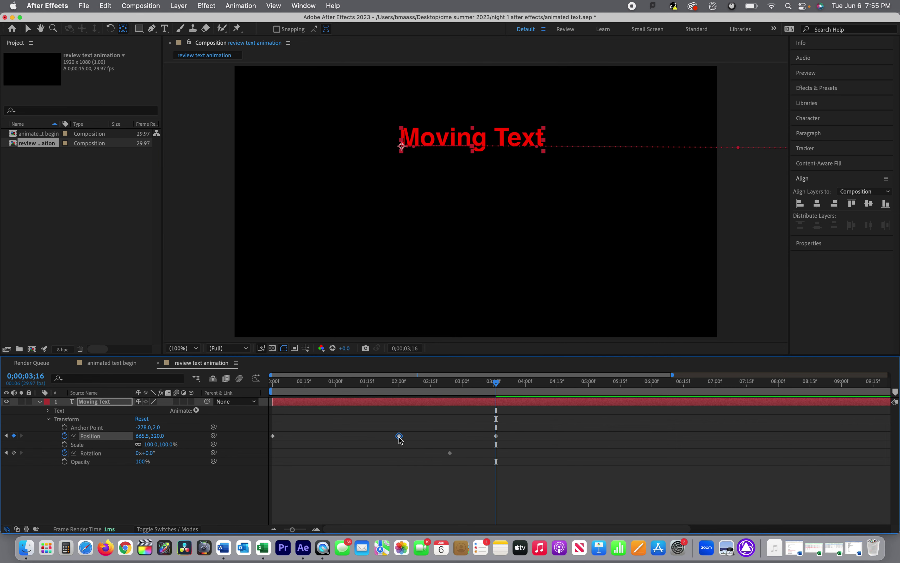
mouse_move(399, 435)
mouse_down()
mouse_move(511, 458)
mouse_move(496, 438)
mouse_move(401, 436)
mouse_up()
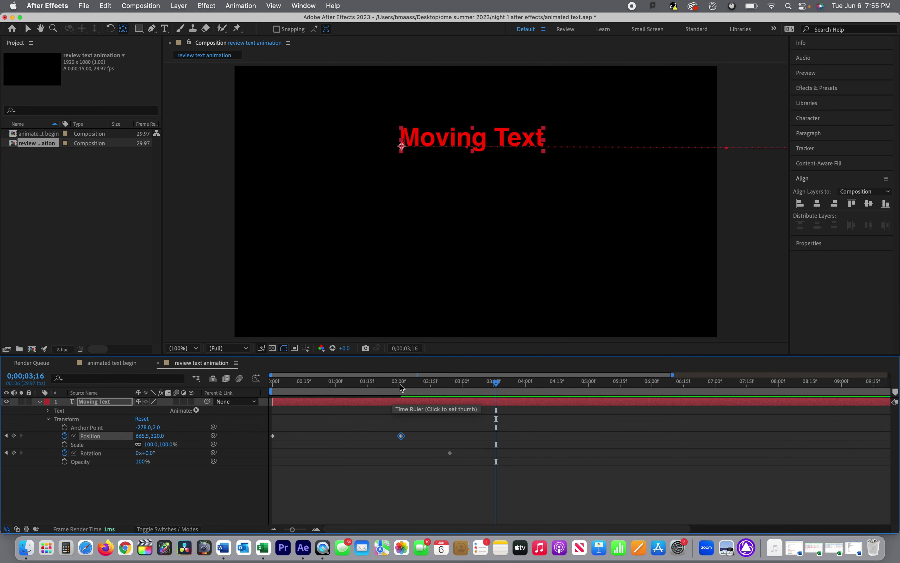
- Add a Rotation keyframe of 90° at 0;00;03;12 so the text swings down around its left end
drag(400, 384, 486, 393)
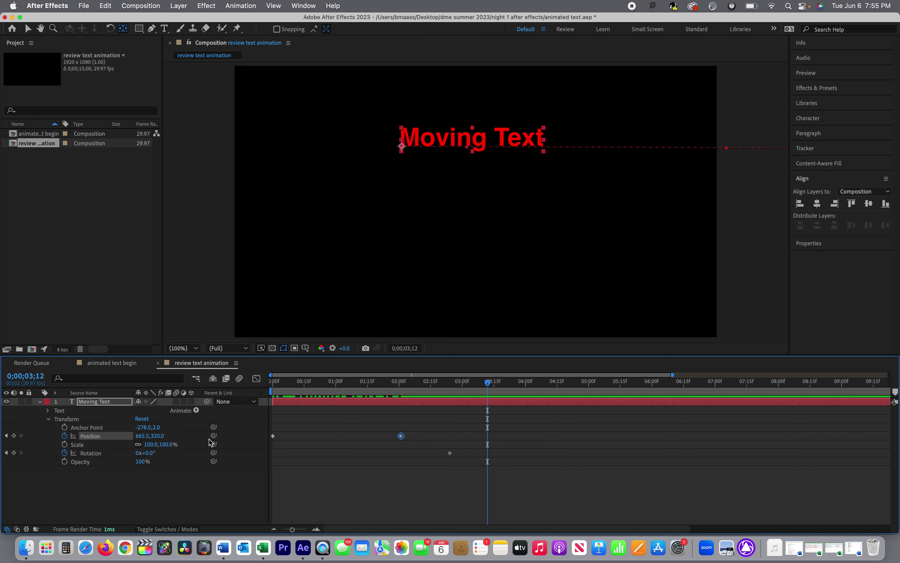
click(149, 453)
text(90)
key(Return)
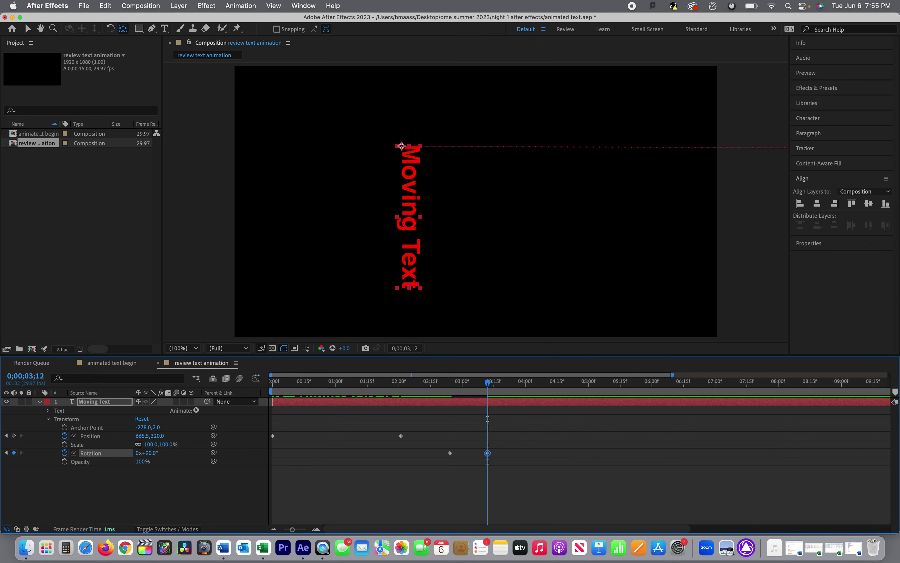
- Try a Rotation of -90° at 0;00;03;12 instead, undo it, and enter 90° again
key(super+z)
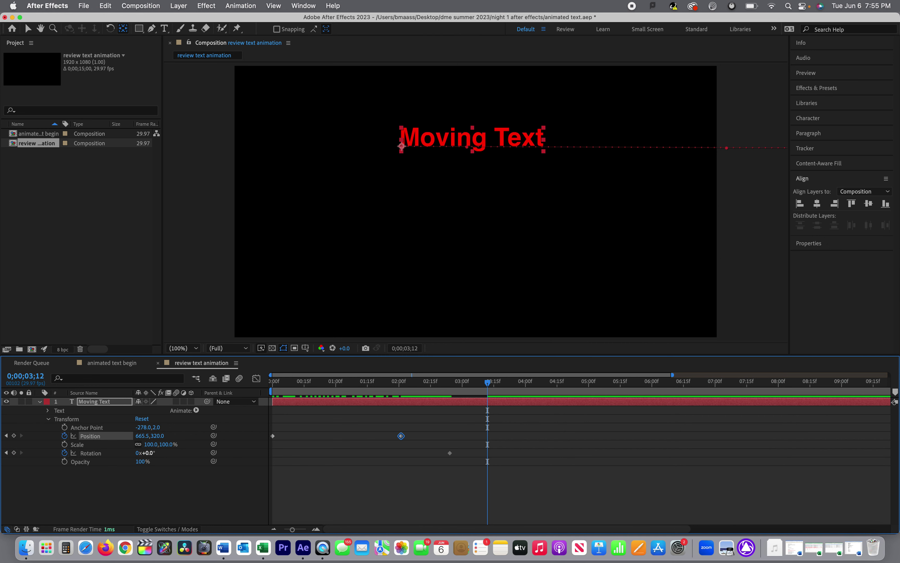
click(150, 453)
text(-90)
key(Return)
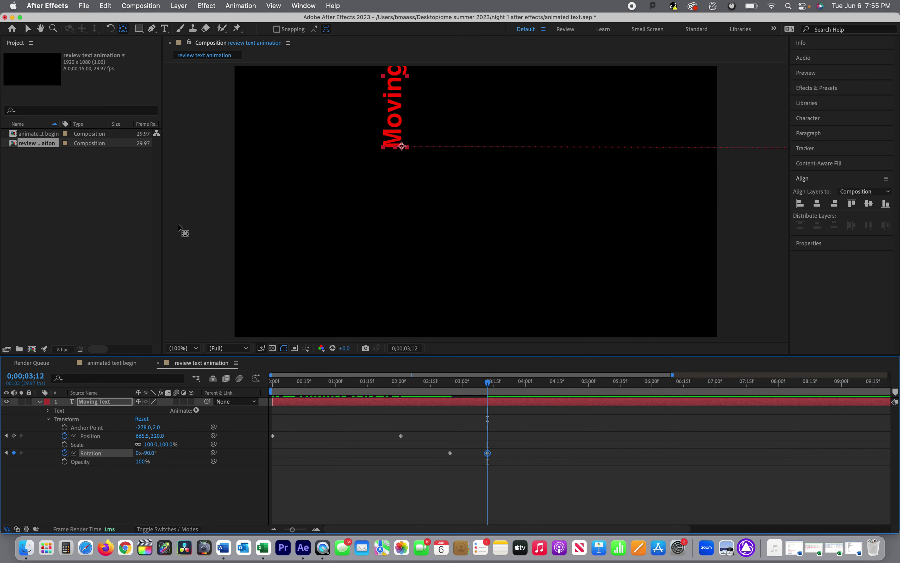
key(super+z)
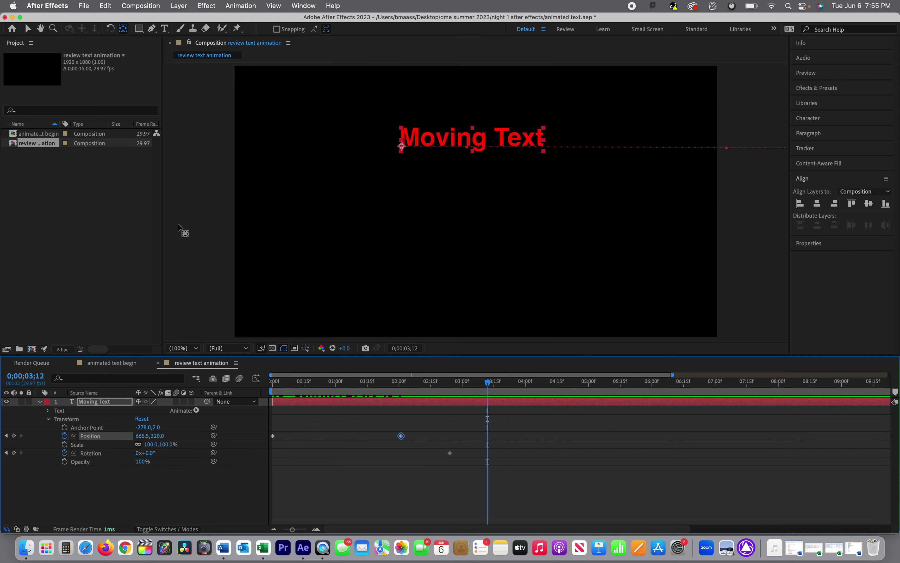
click(149, 453)
key(Return)
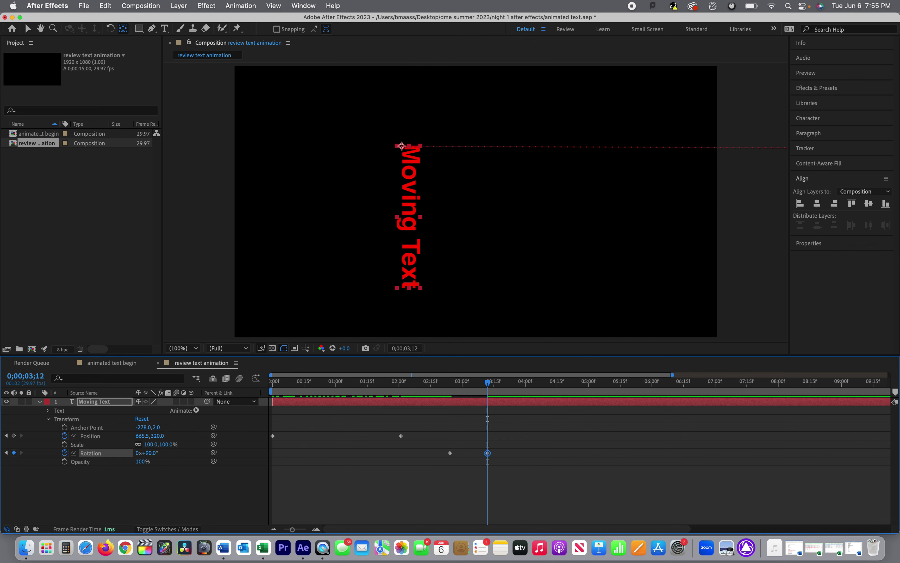
- Review the slide-in and the swing, stepping through the Rotation keyframes to the one at 0;00;03;12
drag(487, 382, 357, 400)
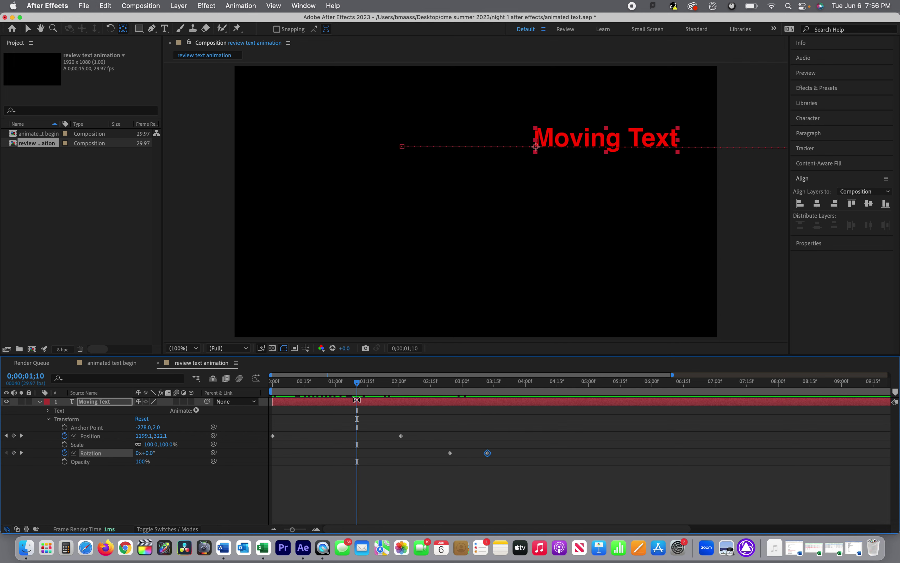
click(21, 452)
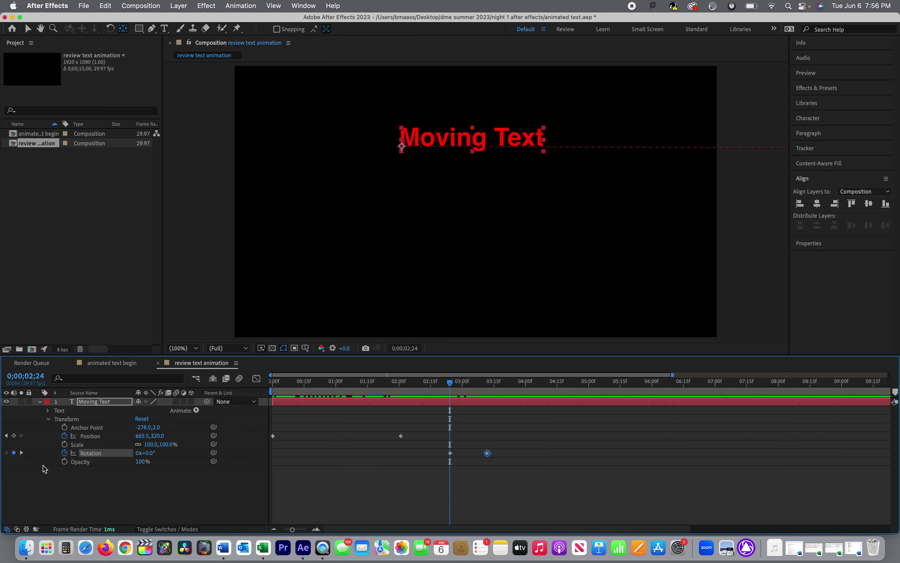
click(21, 453)
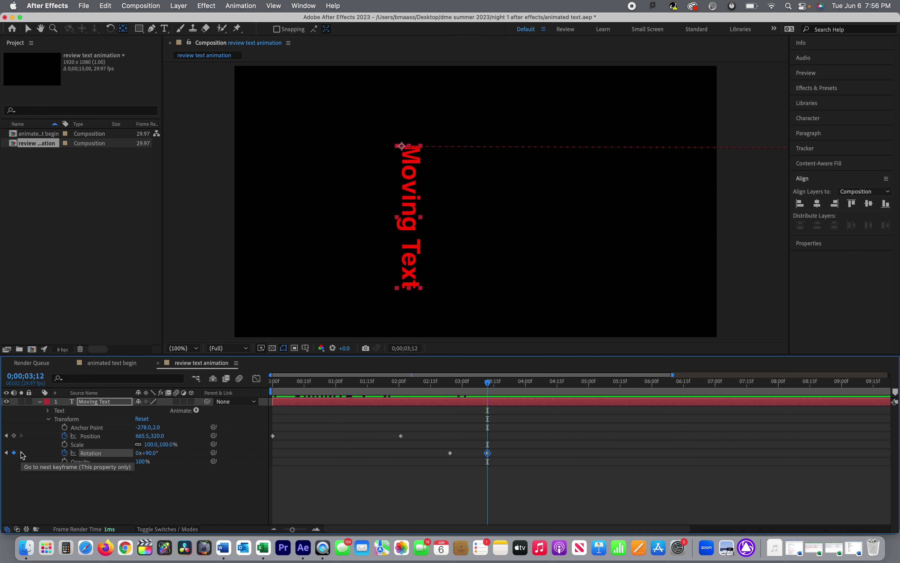
- Try adding three full revolutions to the Rotation keyframe at 0;00;03;12 and preview the spin
click(137, 455)
text(3)
click(155, 484)
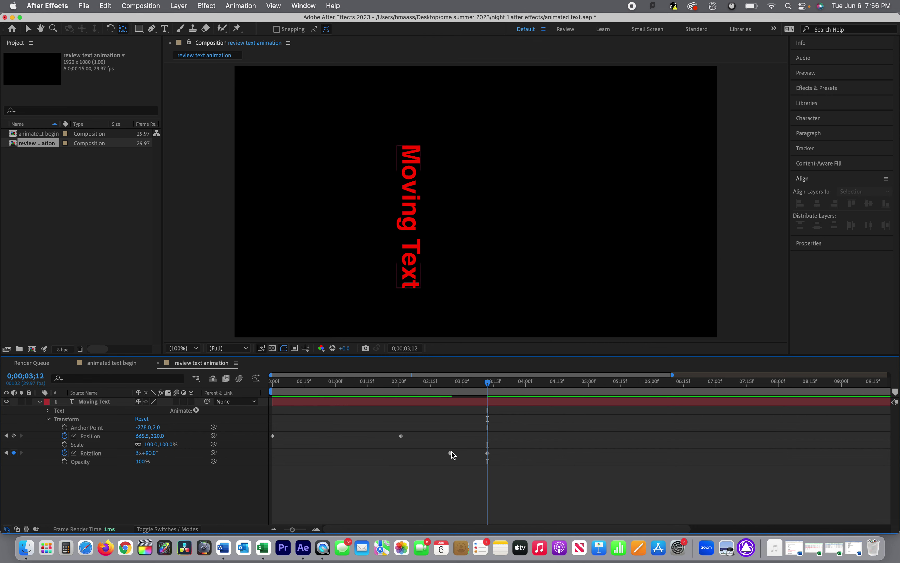
drag(488, 383, 447, 385)
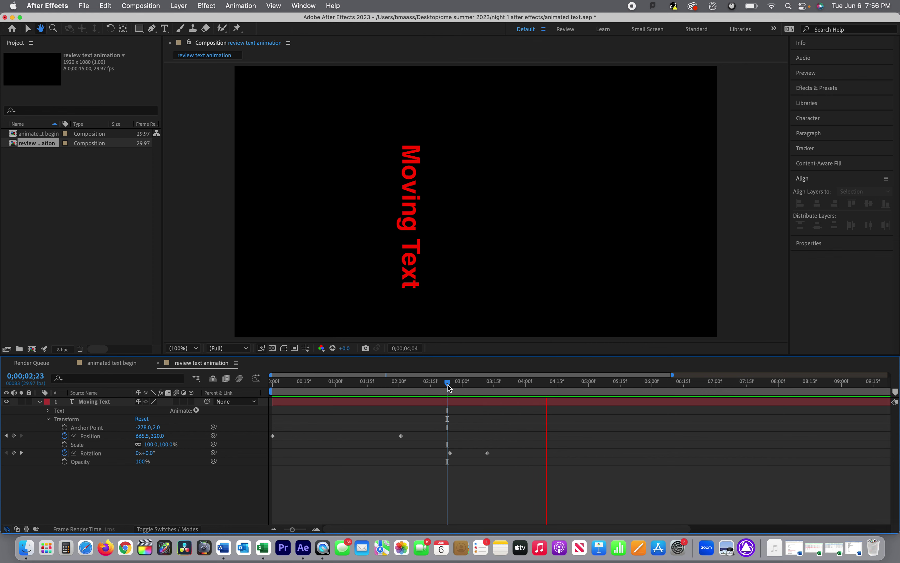
key(space)
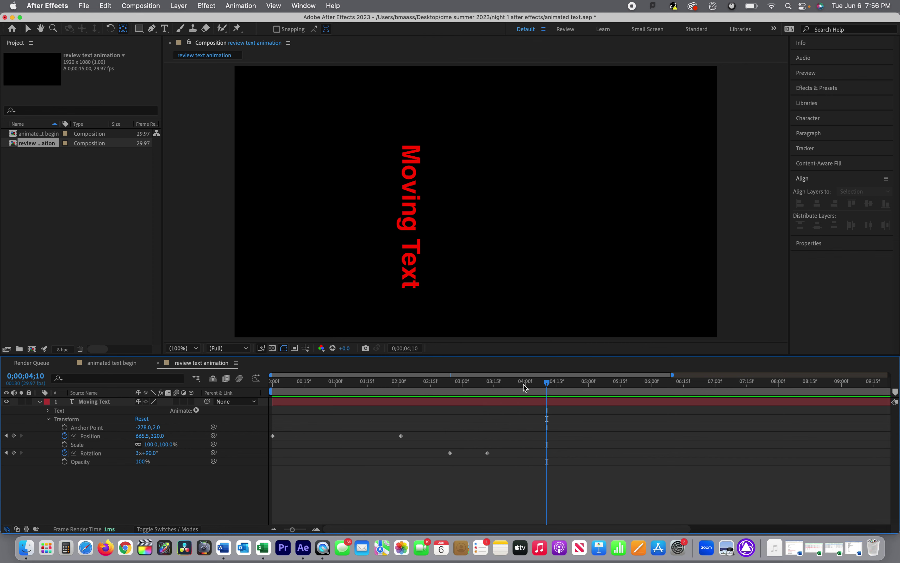
- Try the spin with its last Rotation keyframe at 0;00;03;24, review it, and undo both this move and the three revolutions
drag(488, 453, 512, 453)
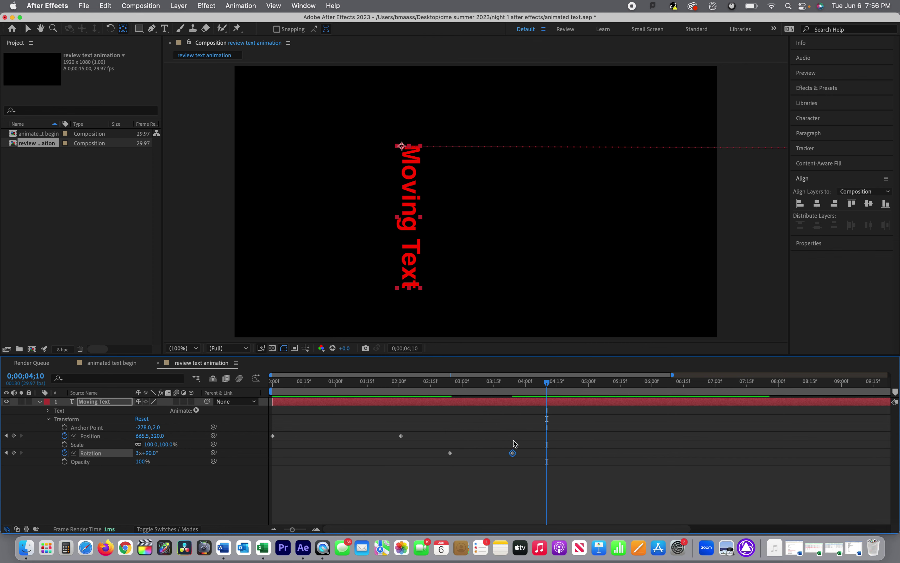
drag(543, 386, 480, 415)
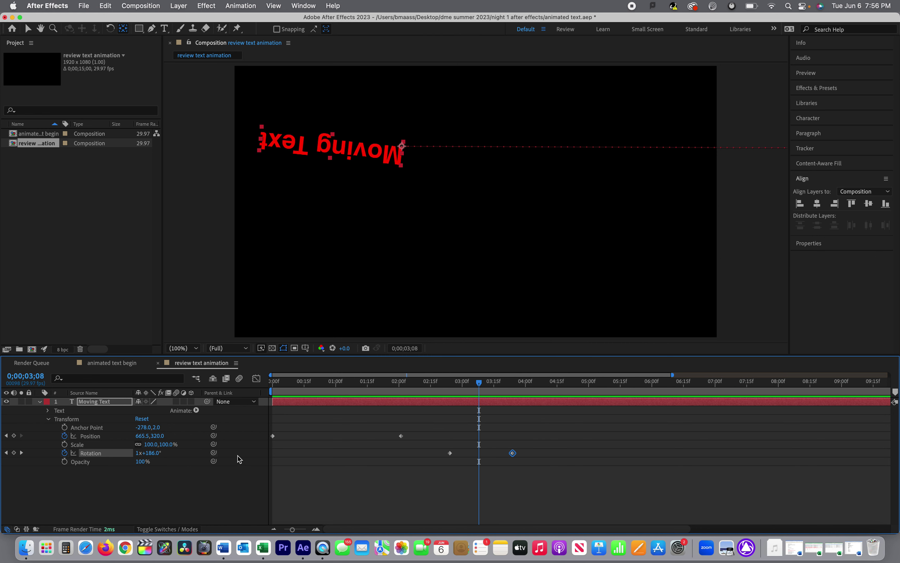
click(22, 453)
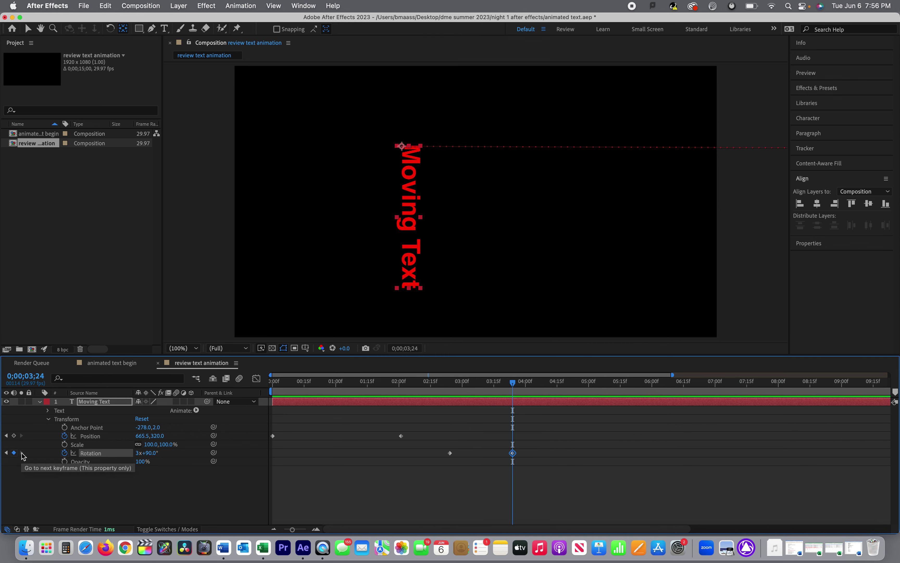
key(space)
key(space)
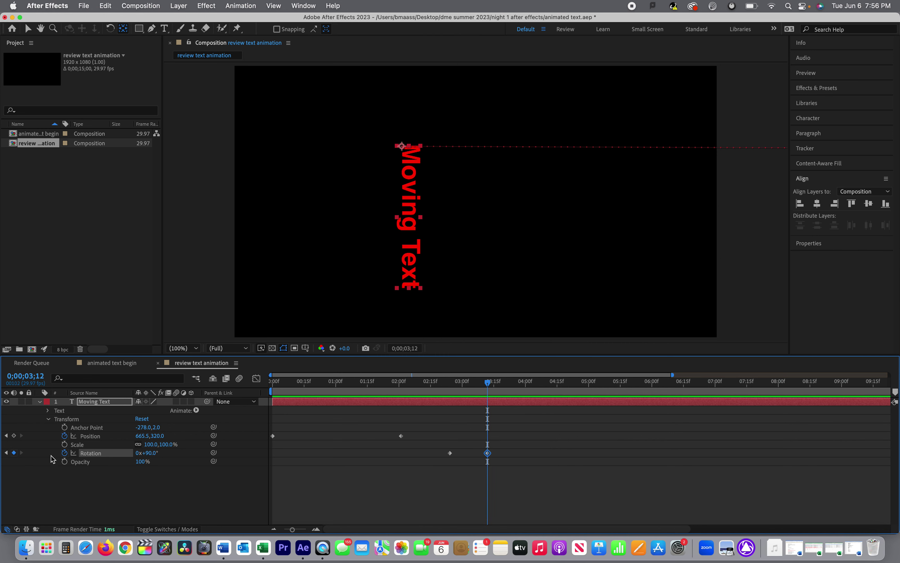
- Repeat the text's resting position in a new Position keyframe at 0;00;03;23 so the text stays in place until then
drag(493, 385, 511, 389)
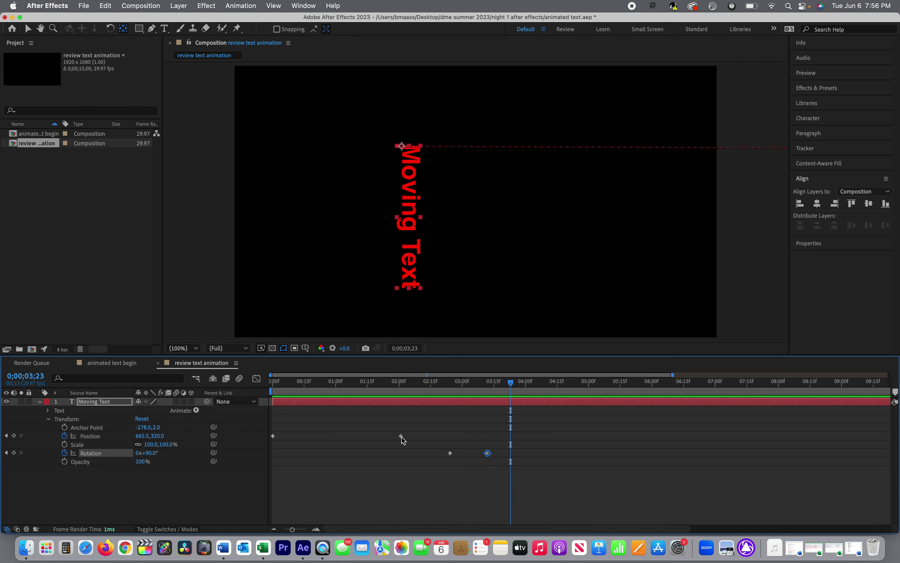
click(14, 436)
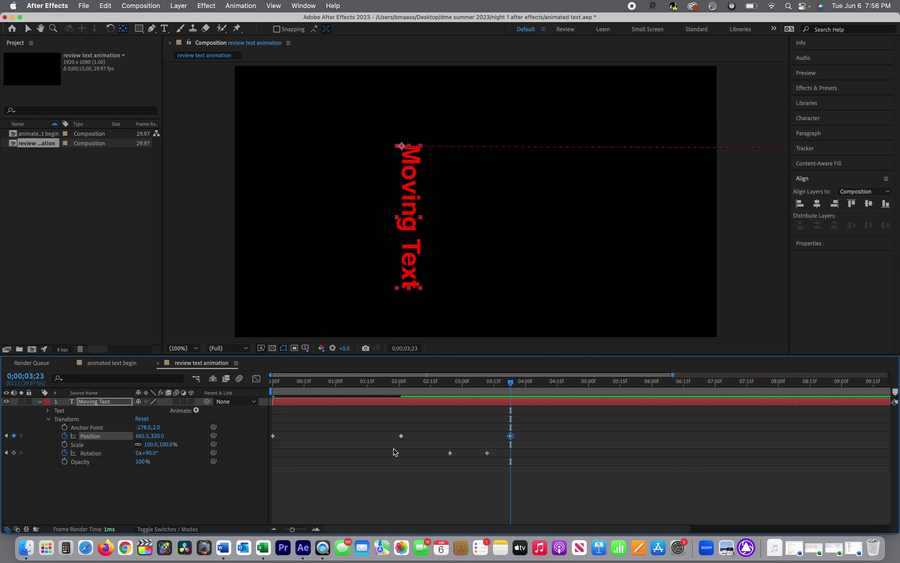
key(Delete)
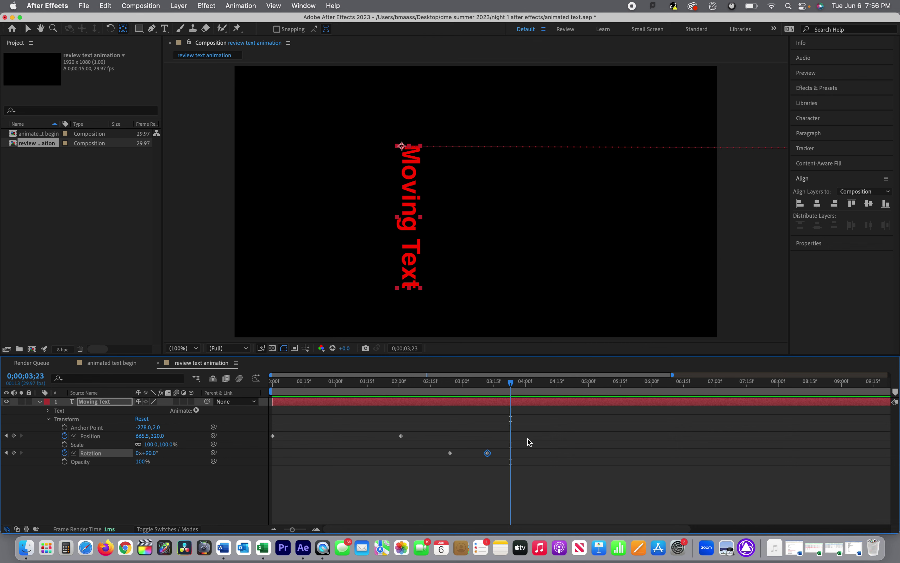
click(401, 436)
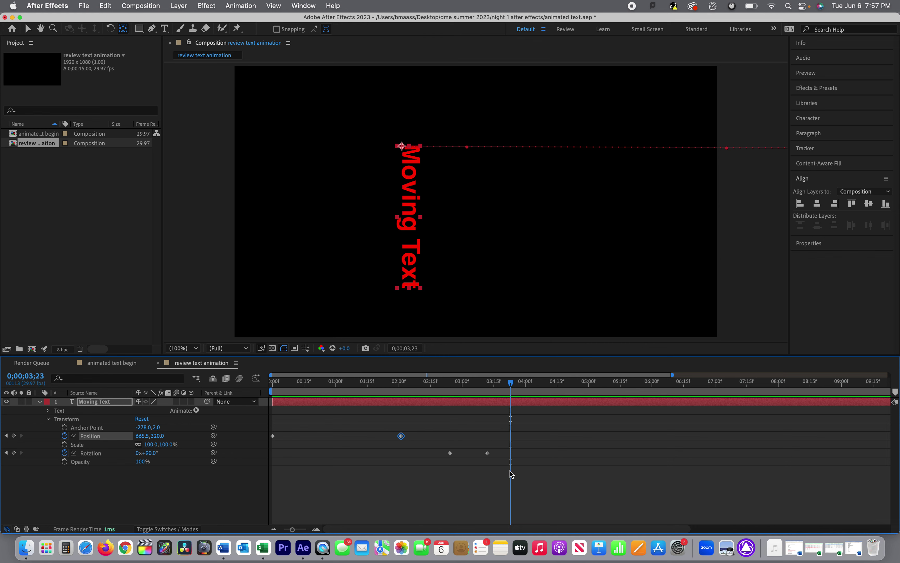
key(alt+shift+p)
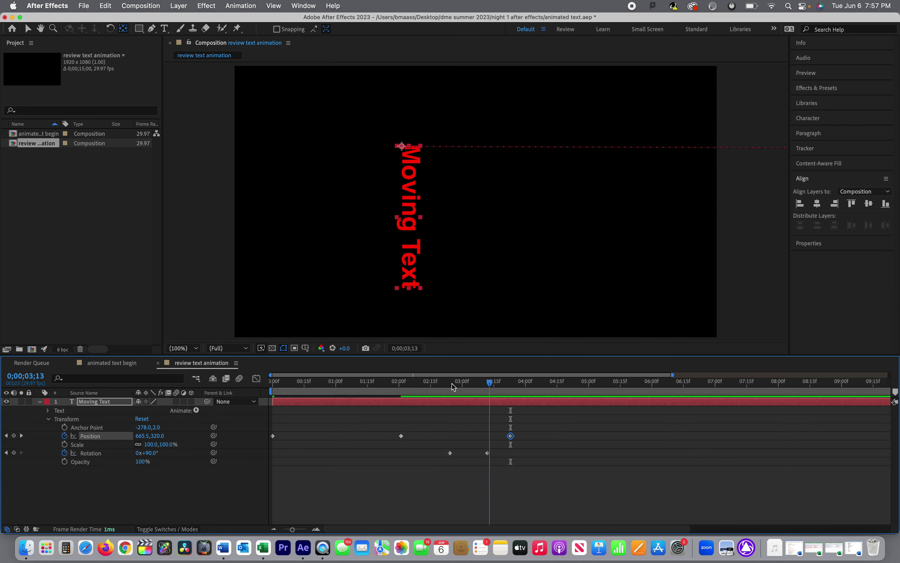
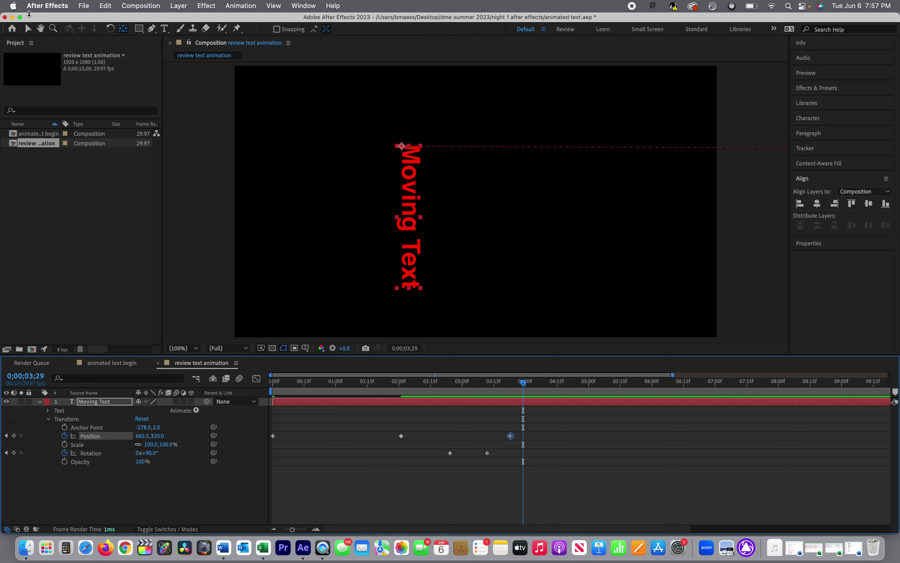
- Add a Position keyframe at 0;00;03;29 by moving the text below the frame's bottom edge, to about 661, 1110
click(29, 30)
drag(402, 197, 409, 392)
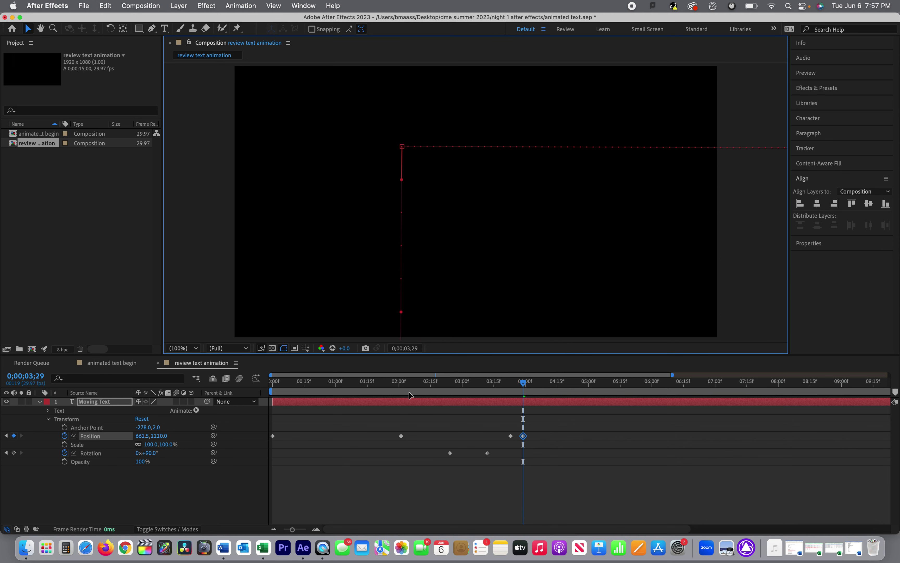
- Preview the whole text animation from 0 seconds until after the text has dropped out of the frame
drag(524, 383, 360, 372)
key(space)
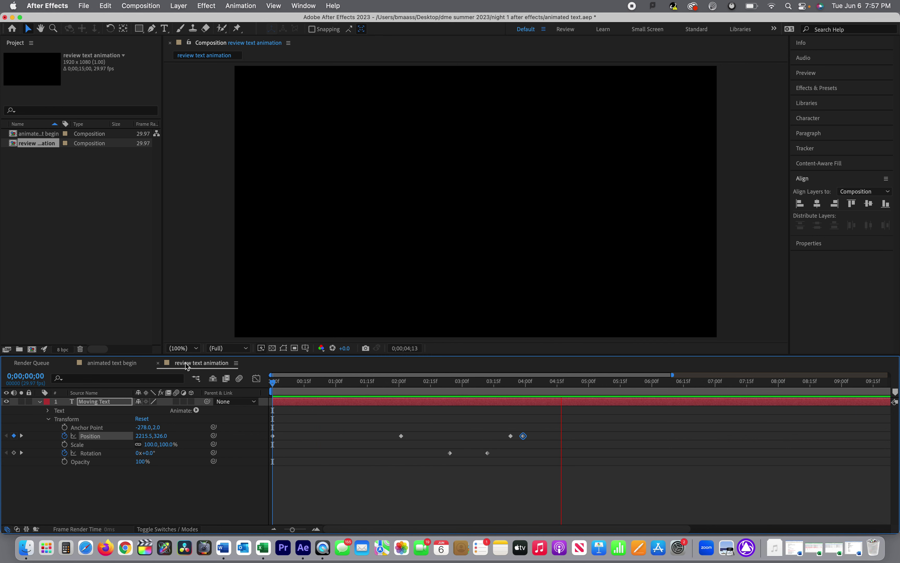
key(space)
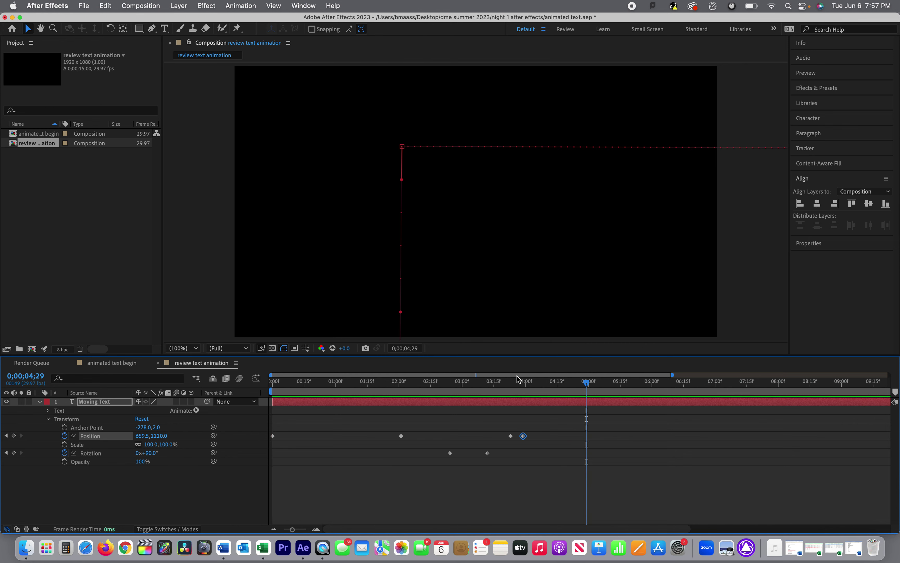
- Save the project and collapse the properties of the "Moving Text" layer
key(super+s)
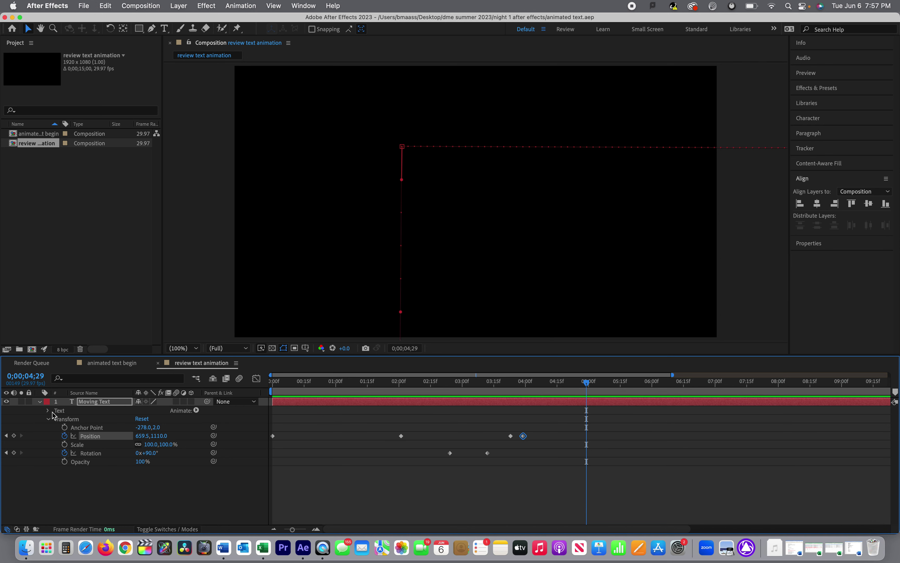
click(40, 402)
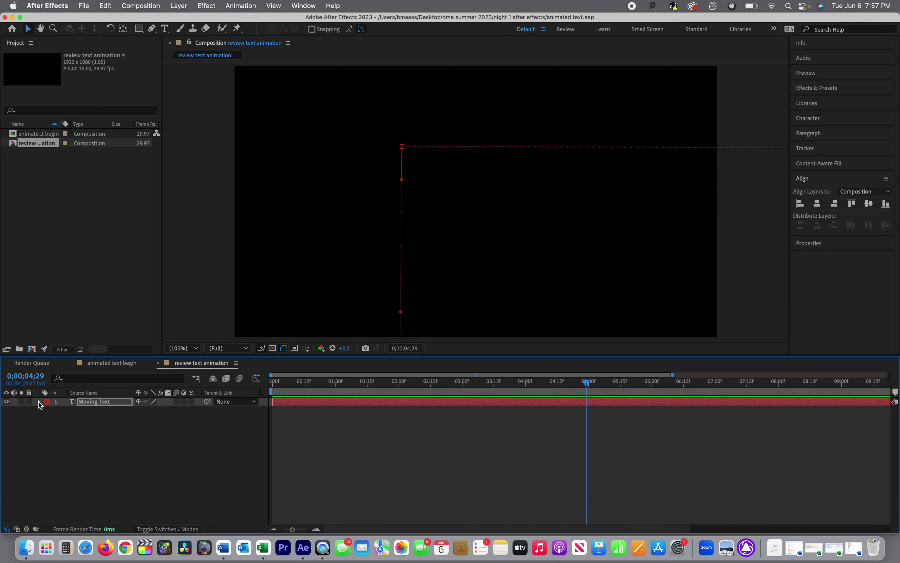
click(39, 402)
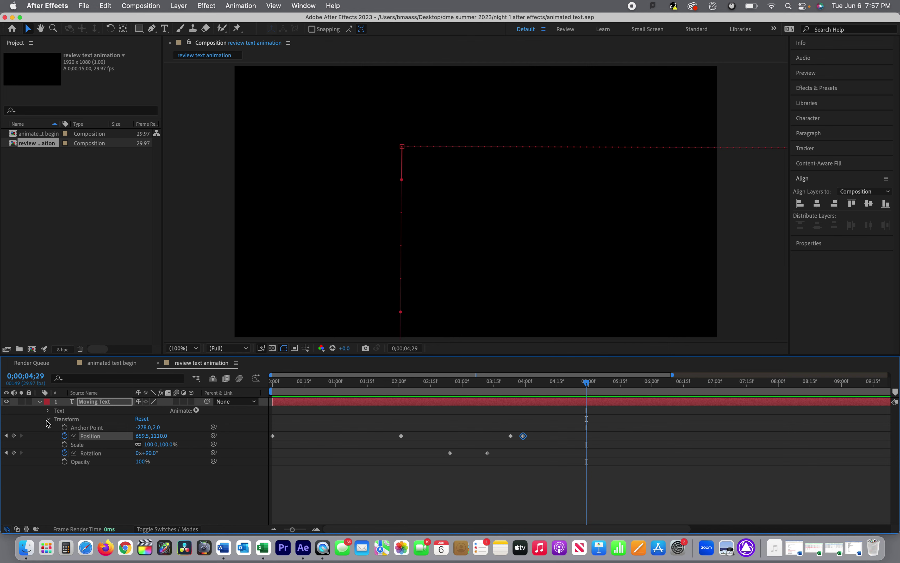
click(40, 402)
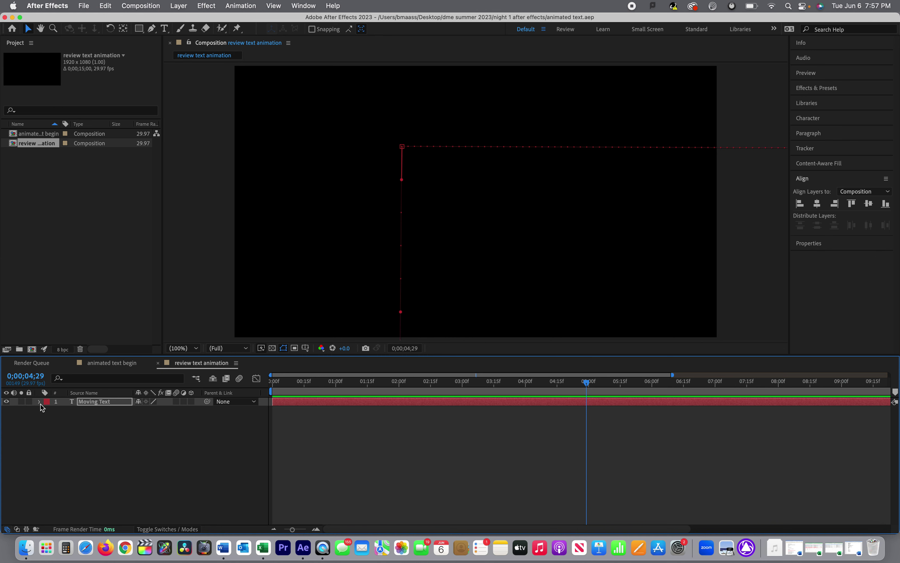
click(40, 402)
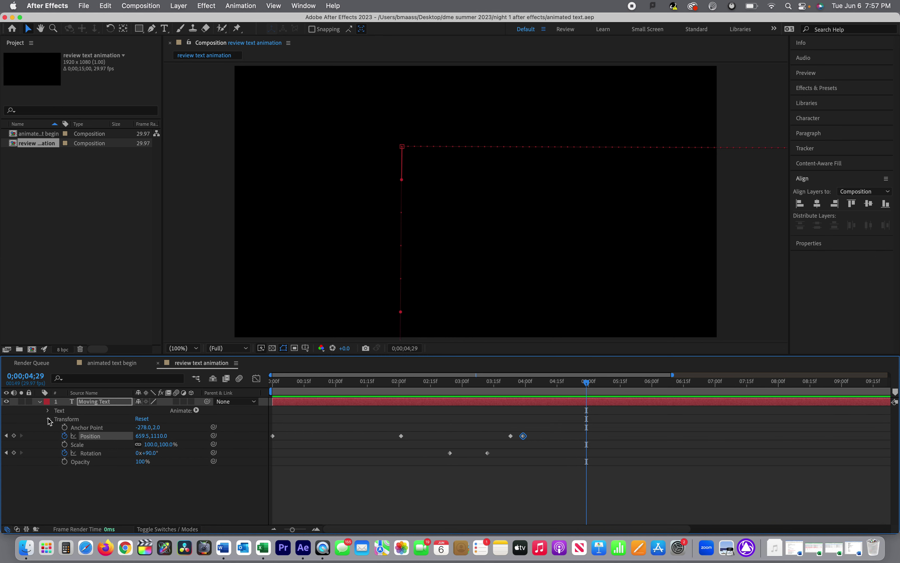
click(48, 419)
click(40, 401)
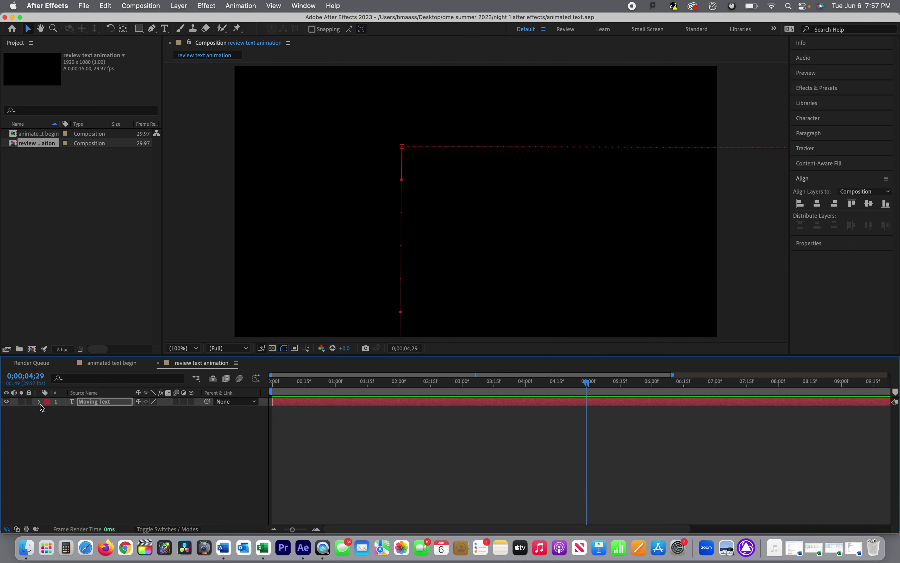
- Add a new text layer reading "FADE IN" in the upper part of the frame at 0;00;04;15, at about 720, 190
click(165, 28)
drag(582, 375, 558, 376)
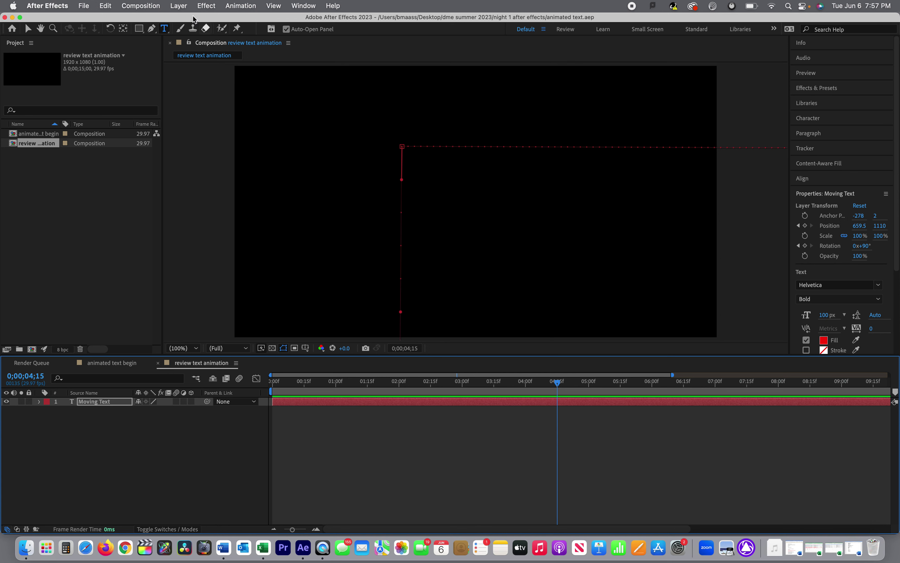
click(416, 112)
text(FADE IN)
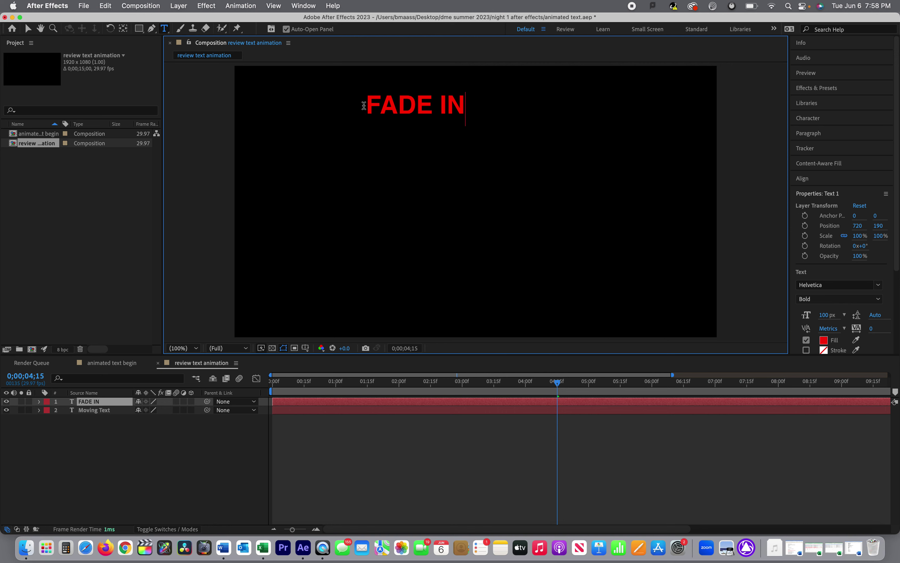
- Change the fill color of the "FADE IN" text to blue 2908F8
drag(365, 106, 540, 107)
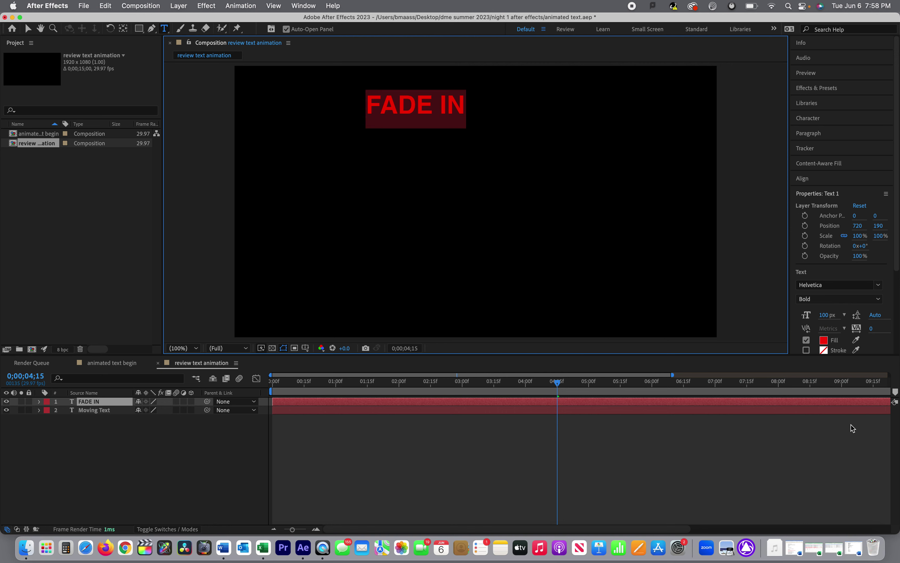
click(826, 341)
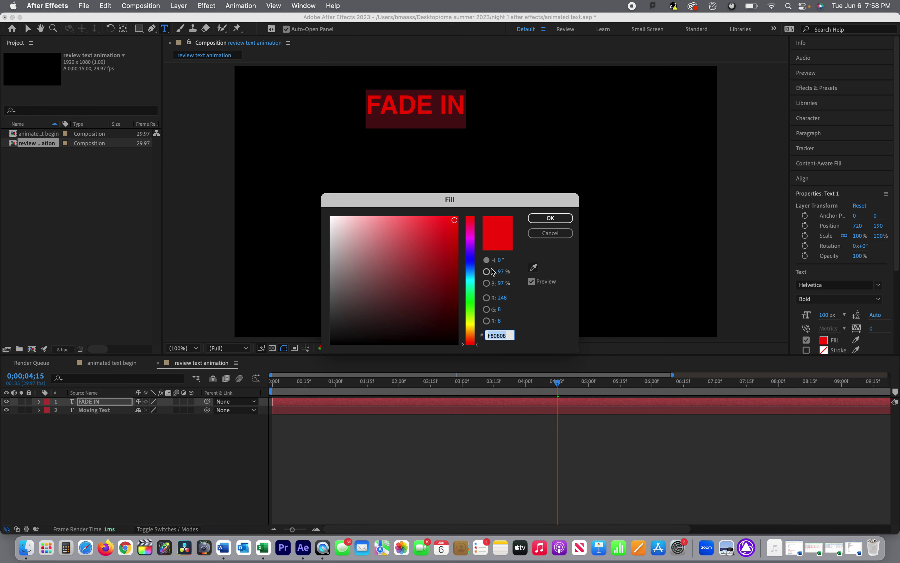
click(473, 256)
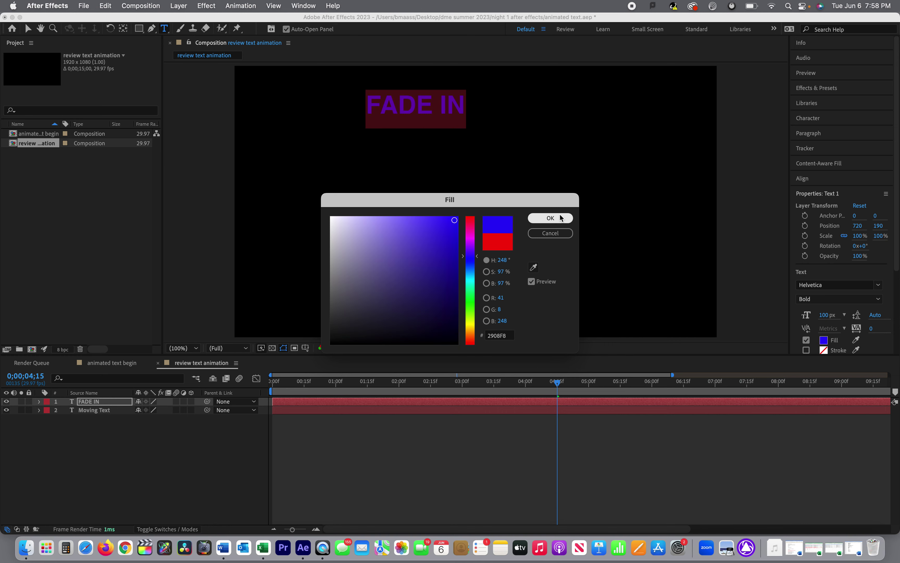
click(550, 218)
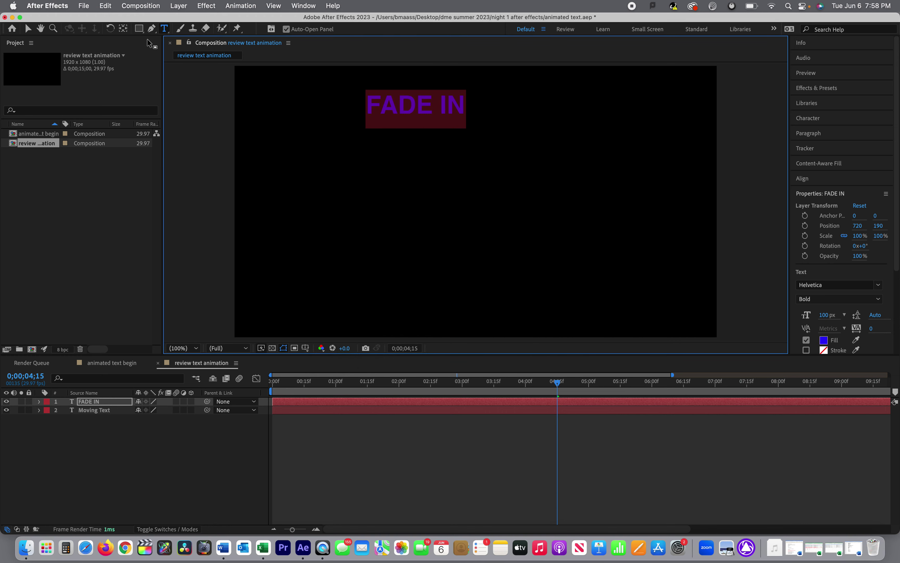
click(28, 29)
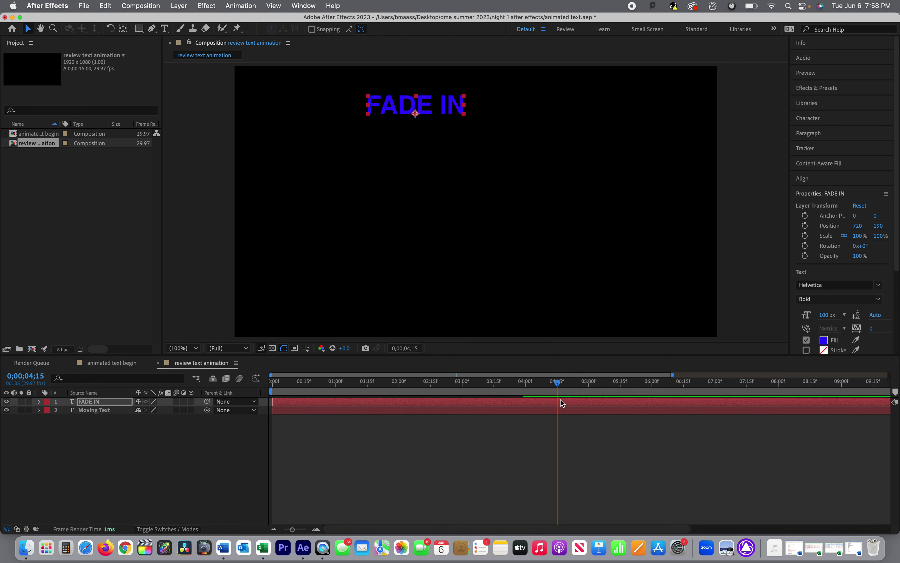
- Make the "FADE IN" layer start at 0;00;04;01 and center it horizontally and vertically in the composition
drag(274, 401, 551, 400)
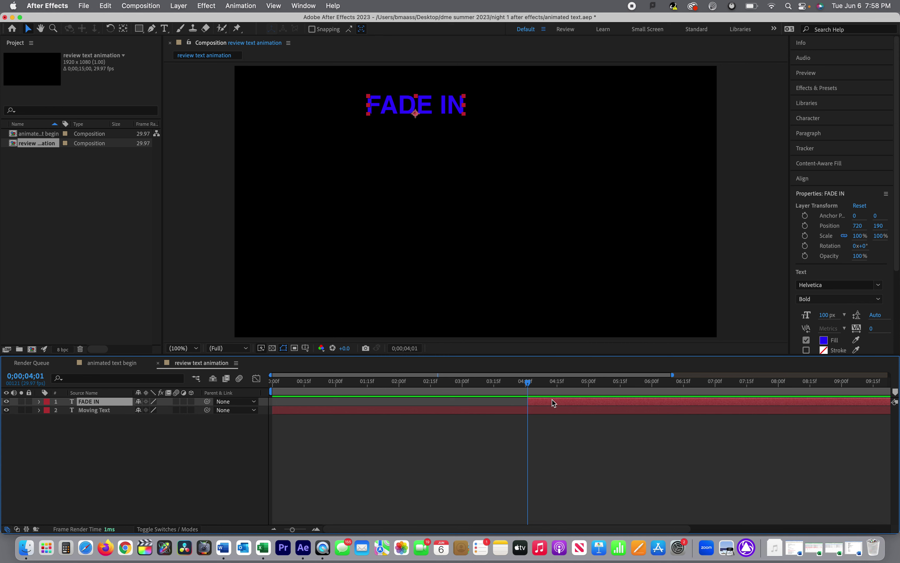
click(816, 179)
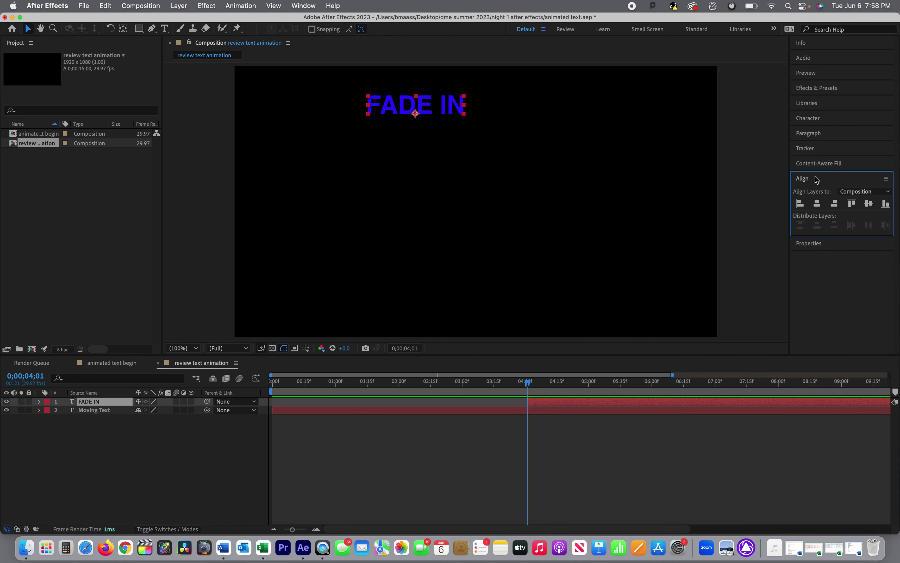
click(818, 205)
click(871, 204)
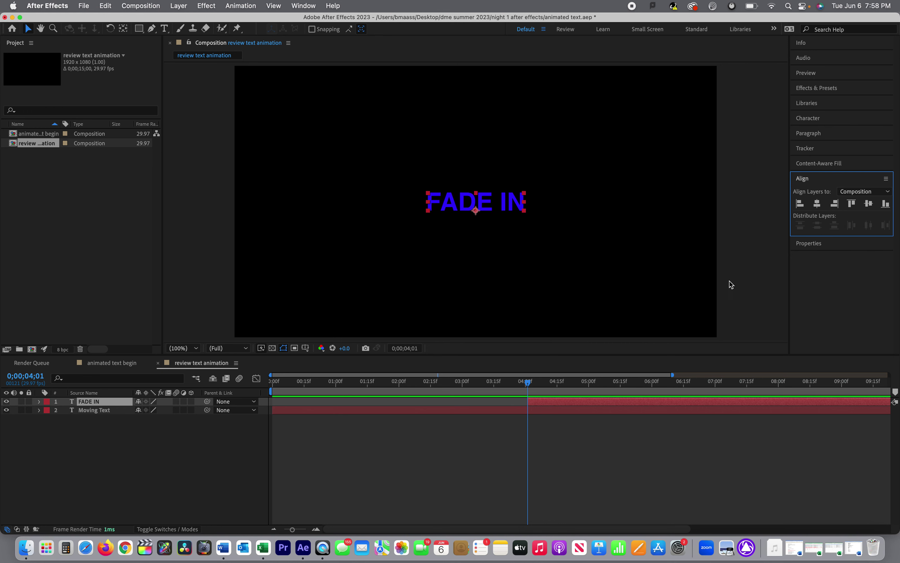
- Set the font size of the "FADE IN" text to 150 px
click(817, 243)
click(824, 315)
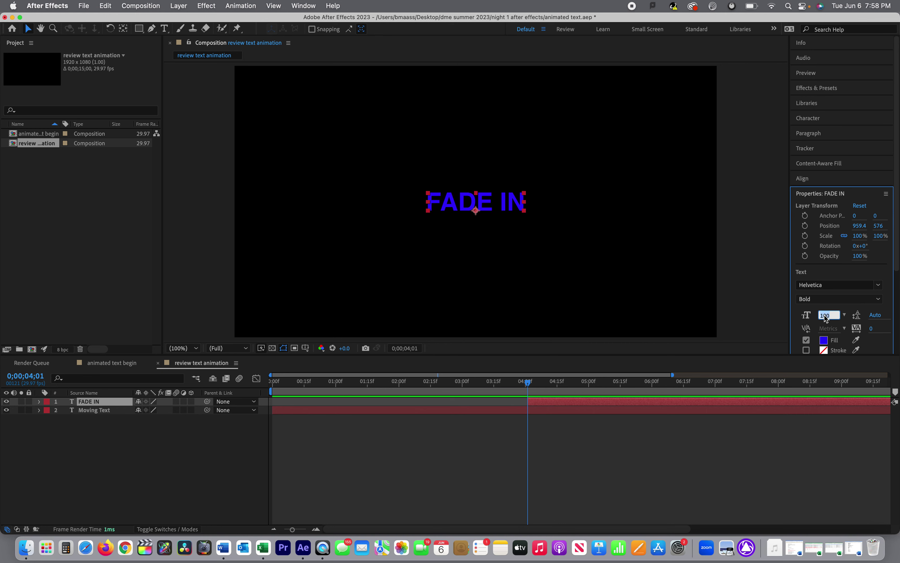
text(15)
key(Return)
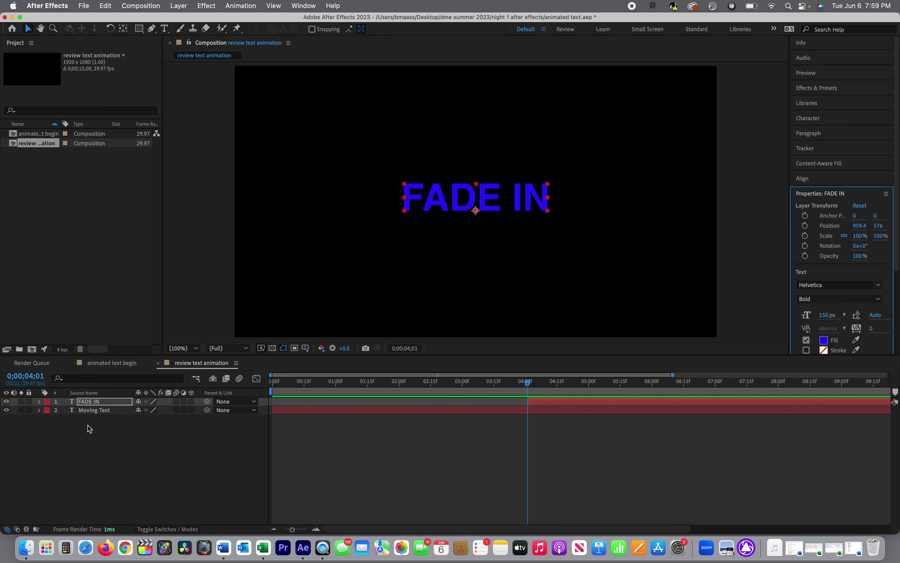
- Add an Opacity keyframe of 0% to the "FADE IN" layer at 0;00;04;01
click(39, 401)
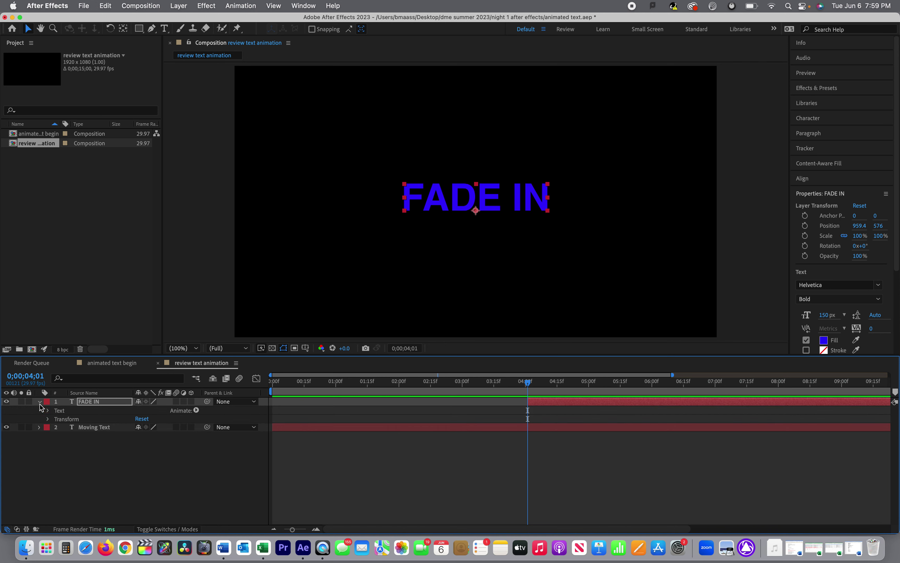
click(48, 419)
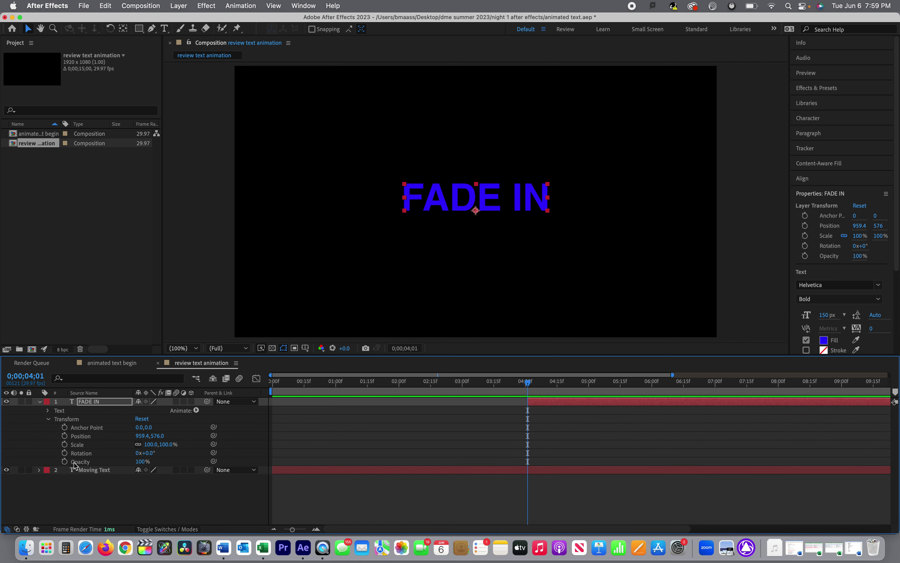
click(65, 461)
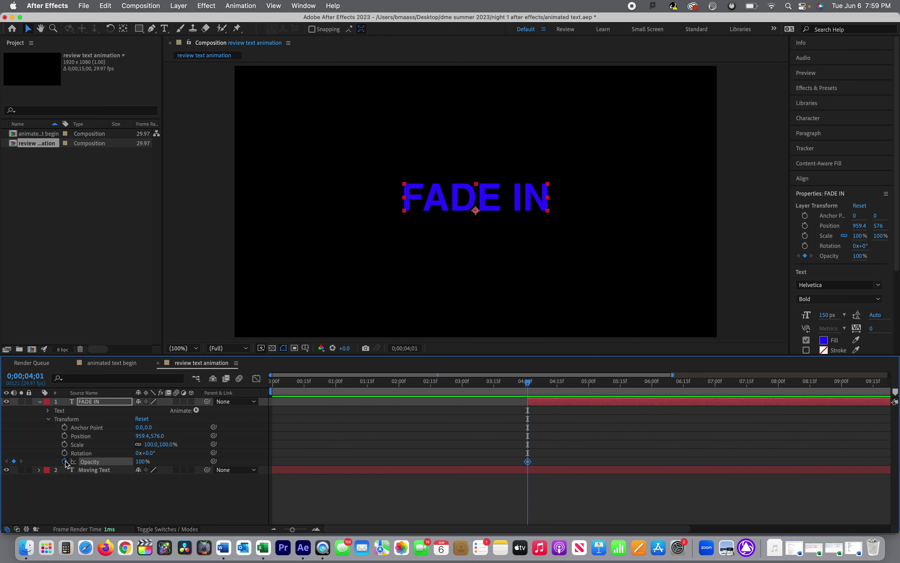
click(142, 462)
text(0)
key(Return)
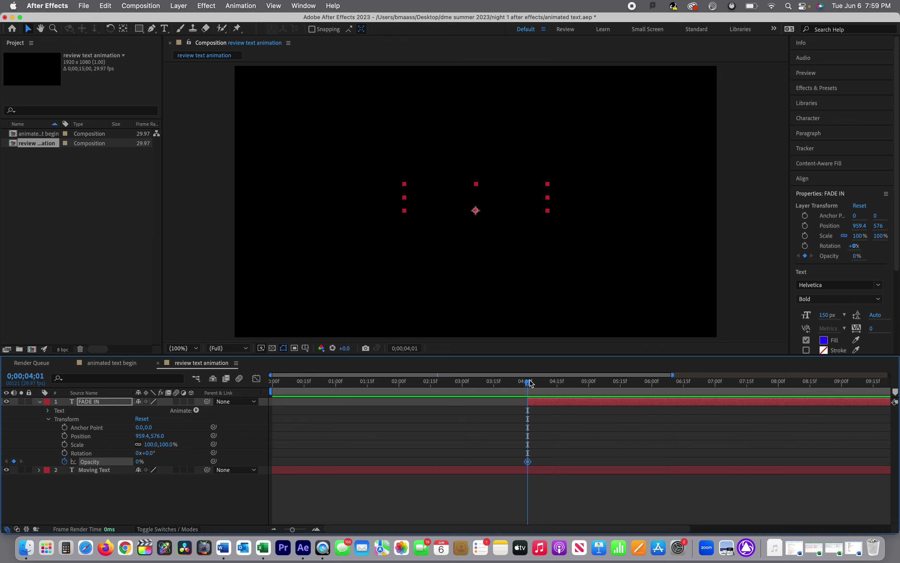
- Add an Opacity keyframe of 100% to the "FADE IN" layer at 0;00;06;00
drag(530, 383, 651, 398)
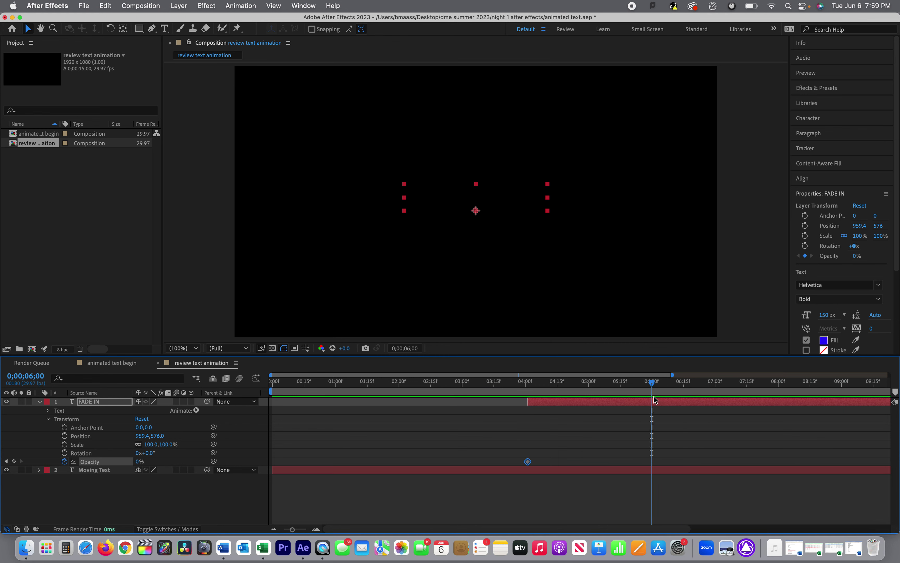
click(139, 461)
key(Return)
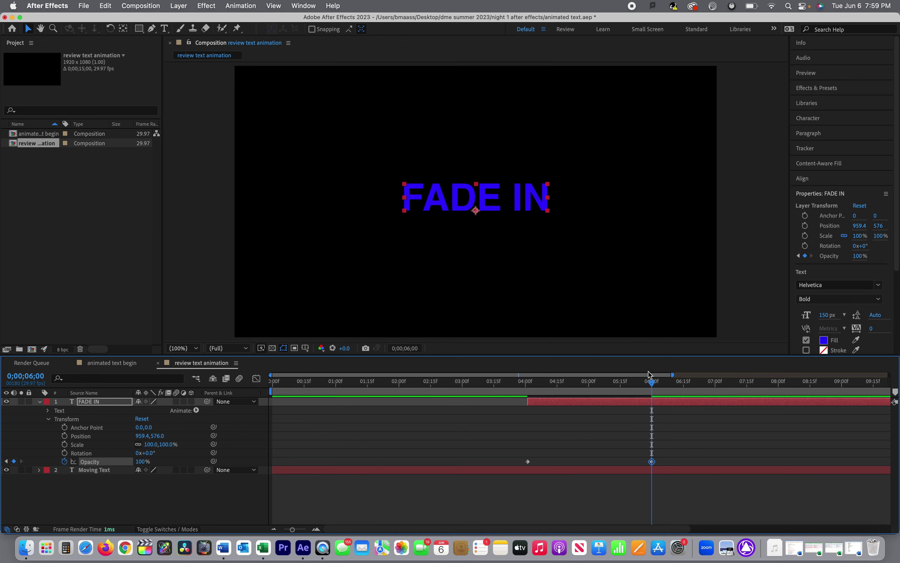
- Copy the two Opacity keyframes of "FADE IN" and place the copies at about 0;00;09;02 and 0;00;09;17
drag(658, 383, 810, 405)
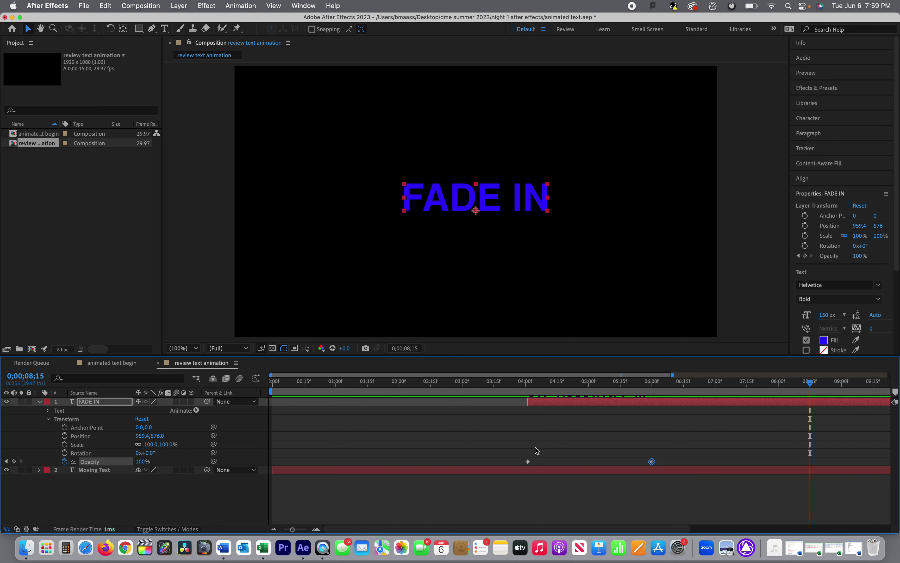
drag(523, 447, 673, 464)
key(super+v)
drag(810, 462, 761, 462)
mouse_move(886, 463)
mouse_down()
mouse_move(728, 476)
mouse_move(885, 465)
mouse_up()
click(848, 451)
click(877, 462)
- Return the playhead to 0;00;00;00 and save the project
click(832, 384)
drag(834, 387, 261, 403)
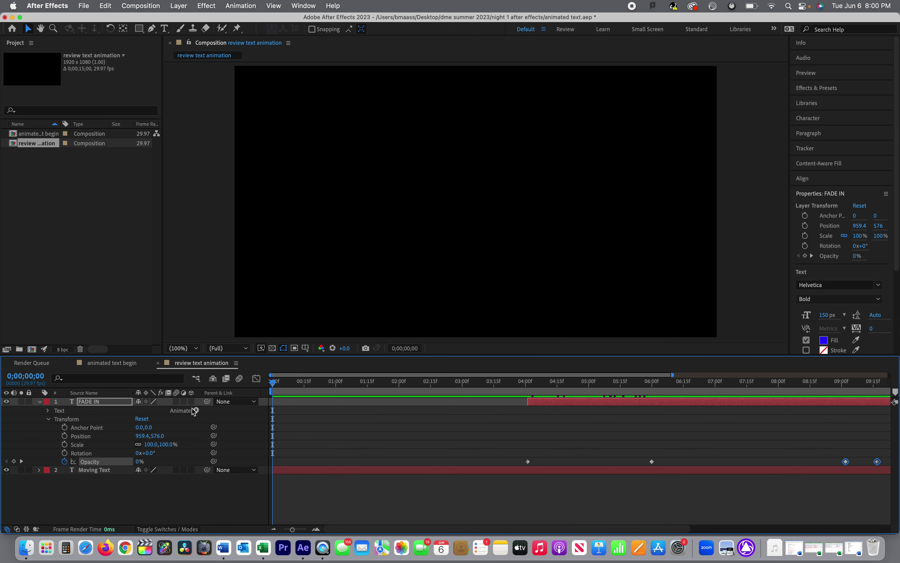
key(super+s)
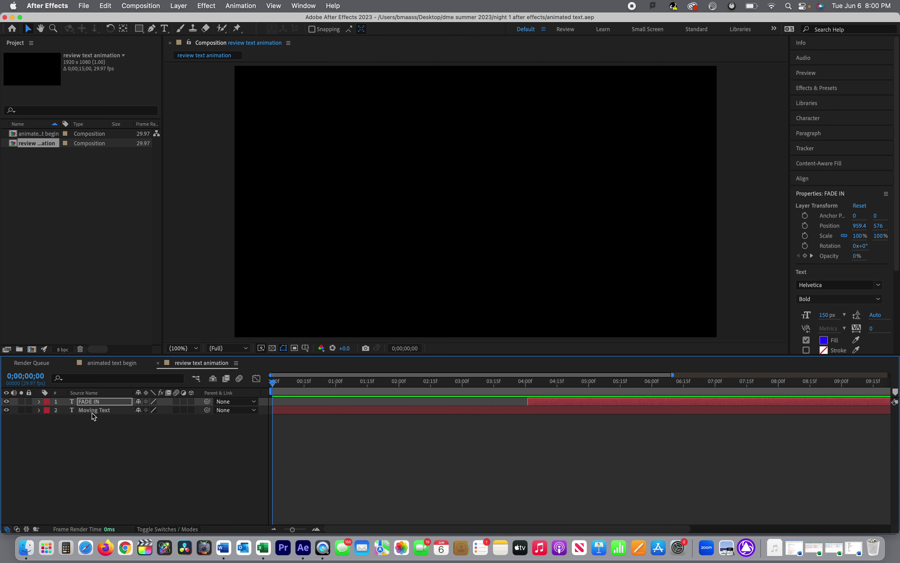
- Scrub through the opening seconds of the composition to check the "Moving Text" animation, ending back at 0;00;00;00
click(326, 381)
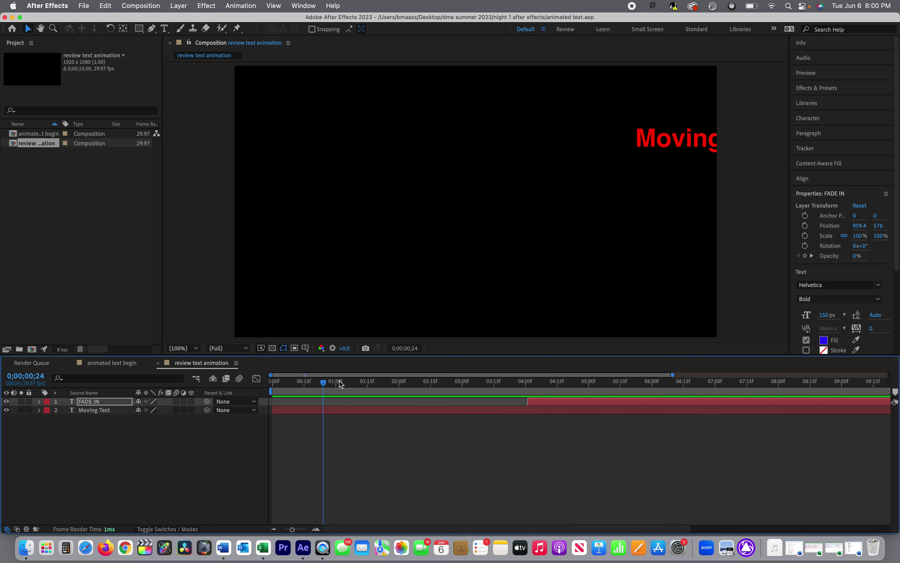
click(437, 380)
drag(441, 380, 229, 353)
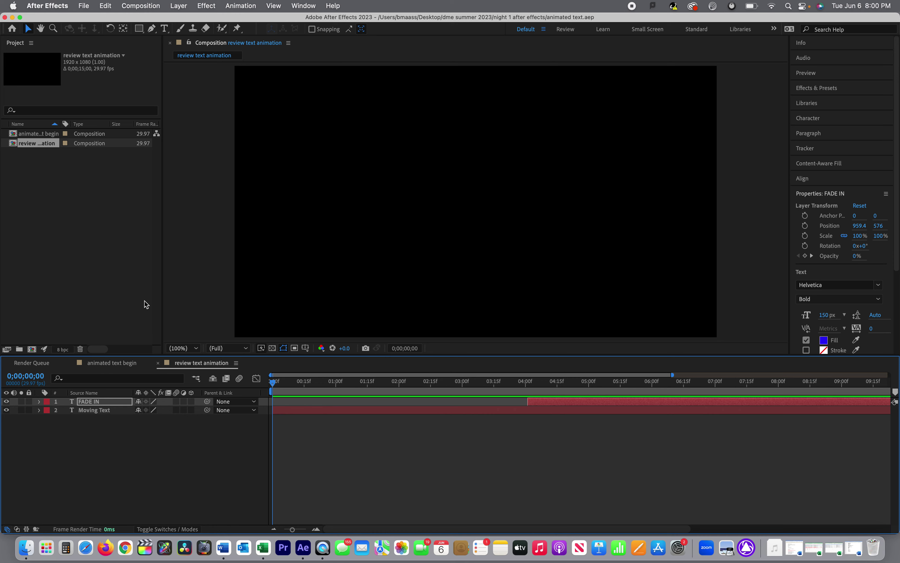
- Switch to Finder and open the "dme summer 2023" folder from the desktop
key(super+h)
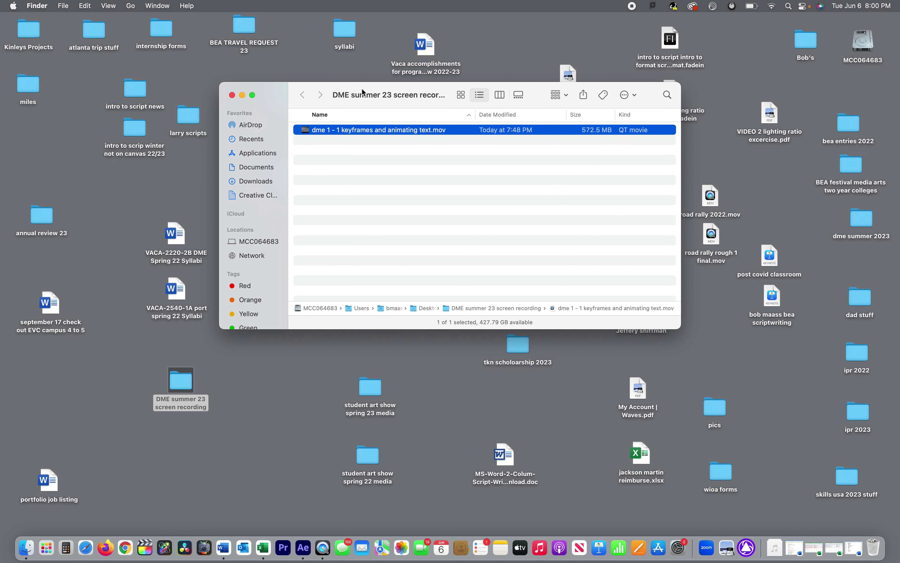
drag(427, 95, 289, 92)
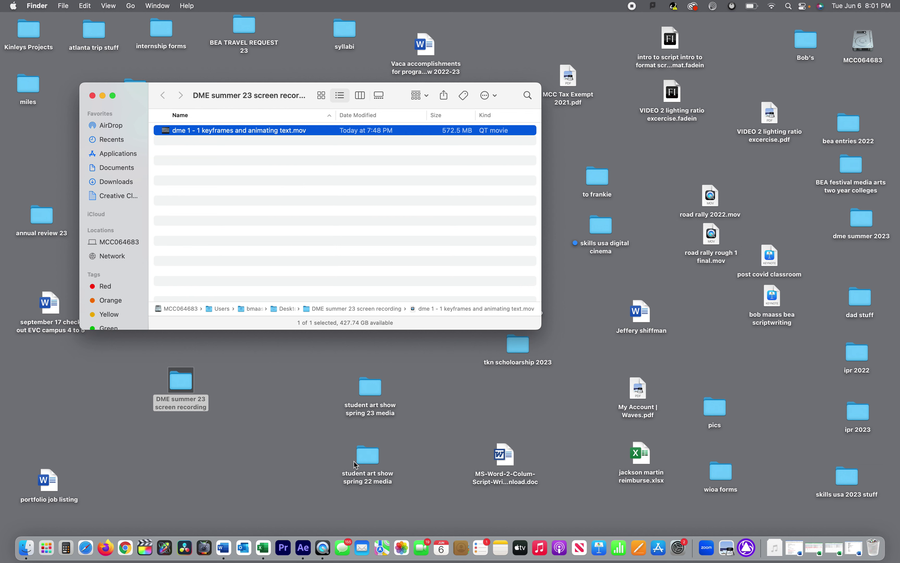
double_click(856, 227)
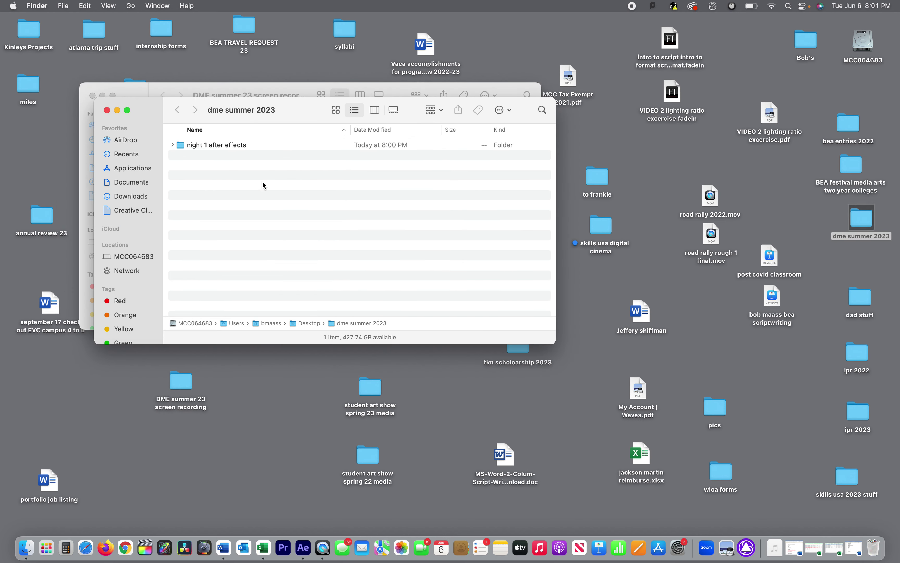
- Create a new folder named "sound effects" inside "dme summer 2023"
key(super+shift+n)
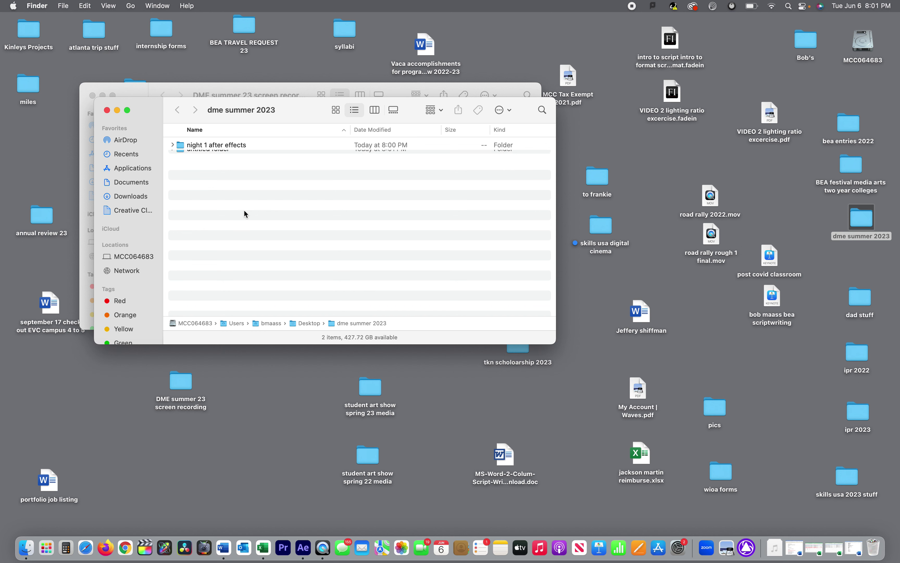
text(sound effect)
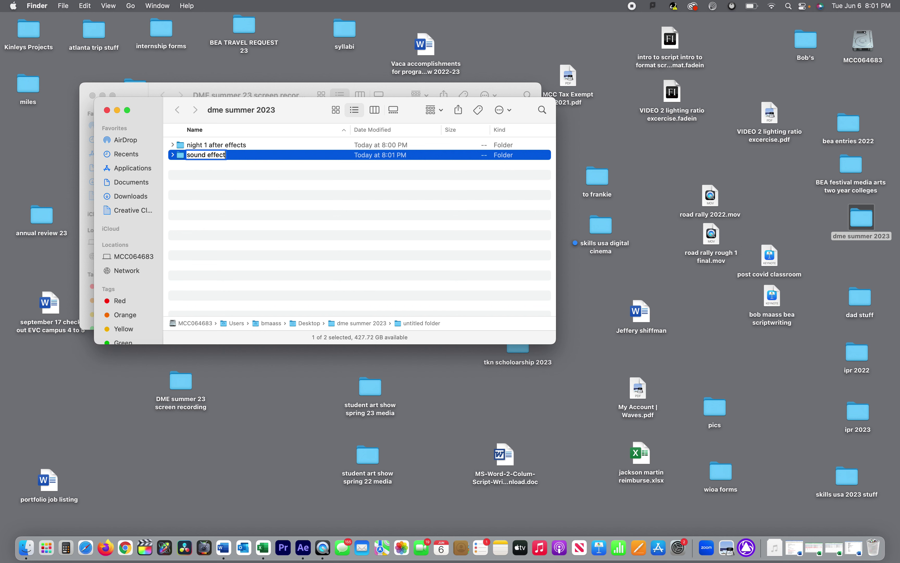
text(s)
key(Return)
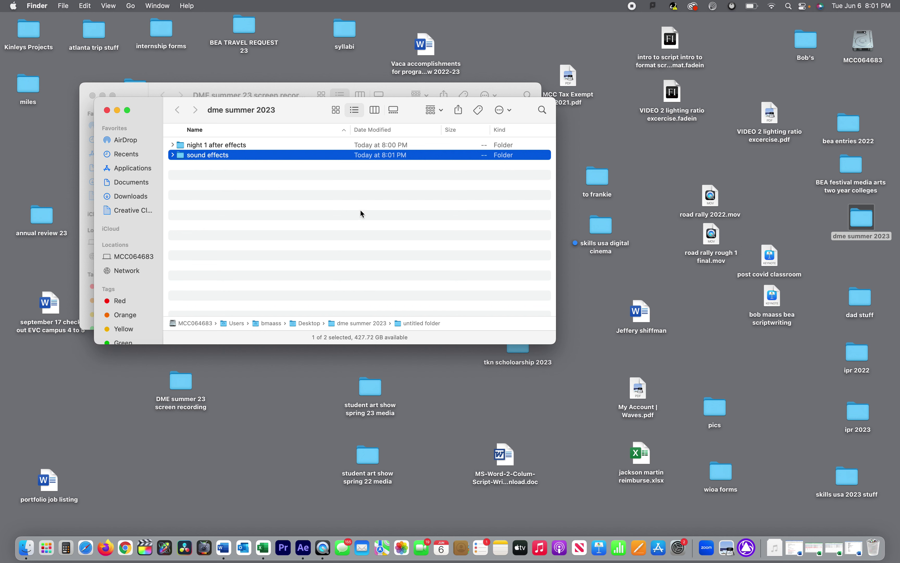
- Open the new "sound effects" folder and open the computer's hard drive in a separate window
double_click(220, 157)
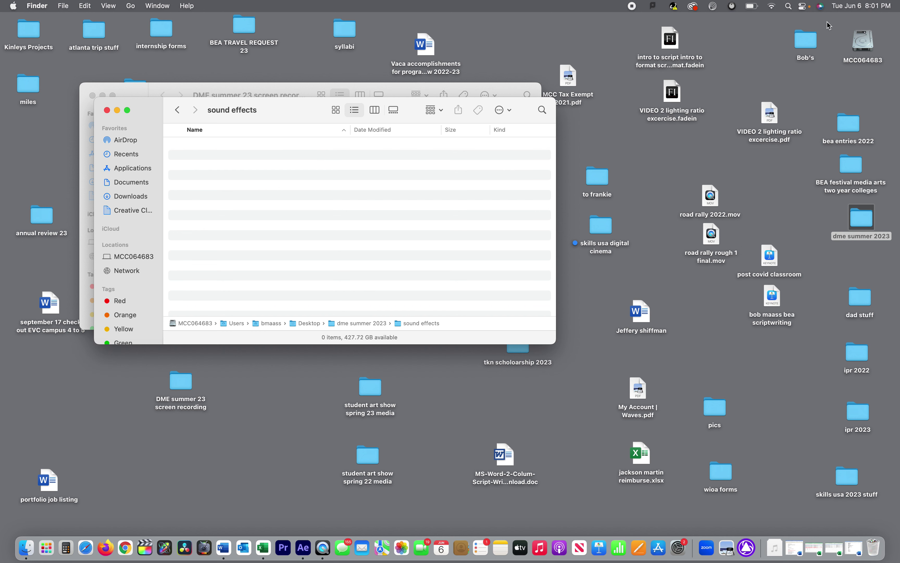
click(868, 39)
double_click(868, 39)
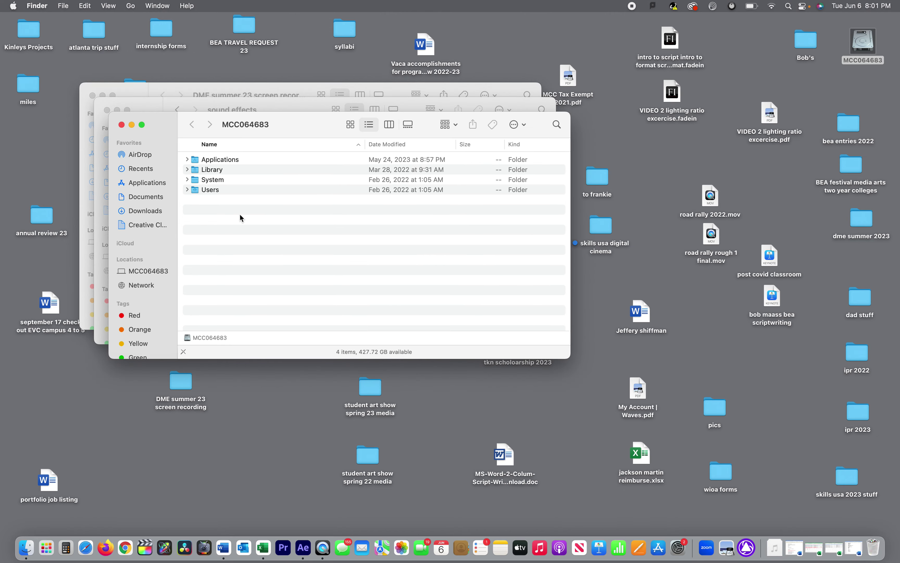
- Show the Downloads folder in the hard drive window and move that window aside so the "sound effects" window is visible
click(158, 211)
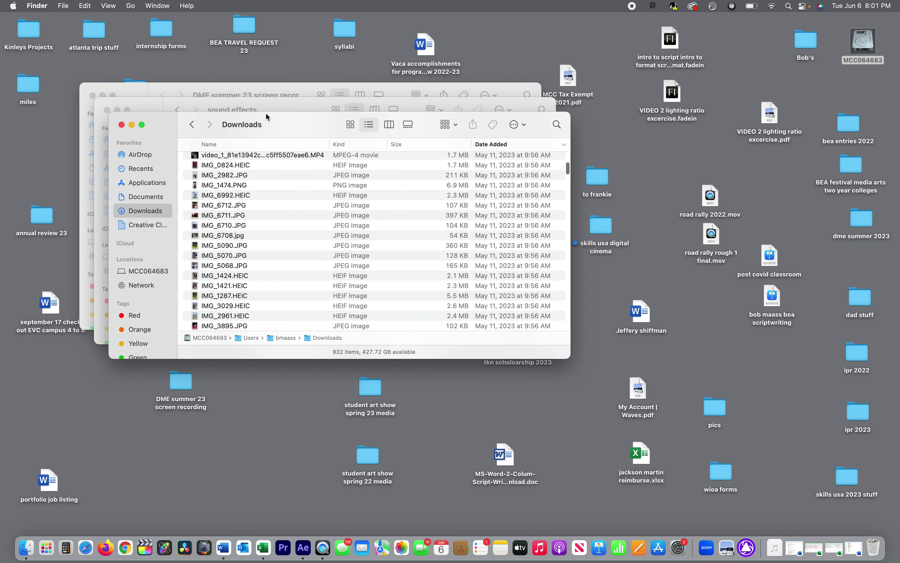
scroll(314, 173, down, 5)
scroll(314, 173, up, 10)
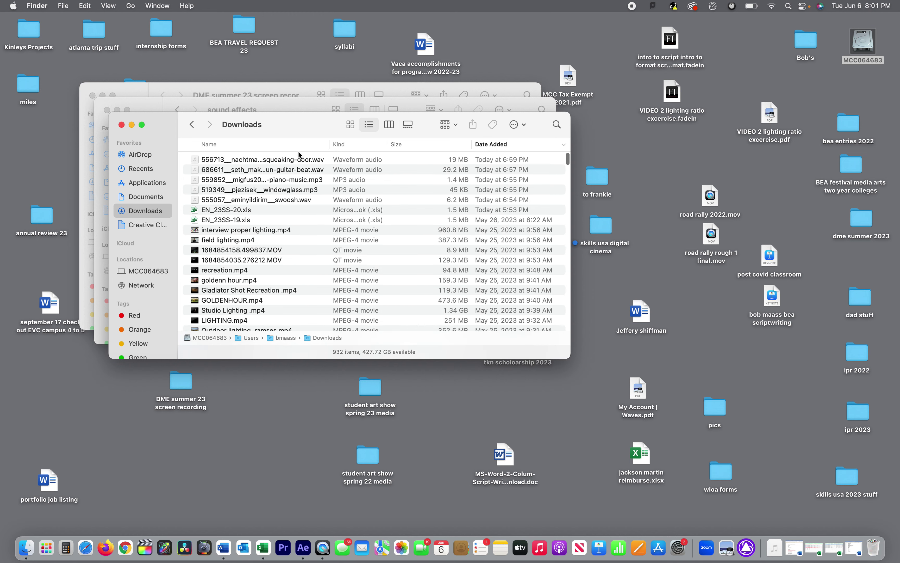
drag(278, 130, 650, 119)
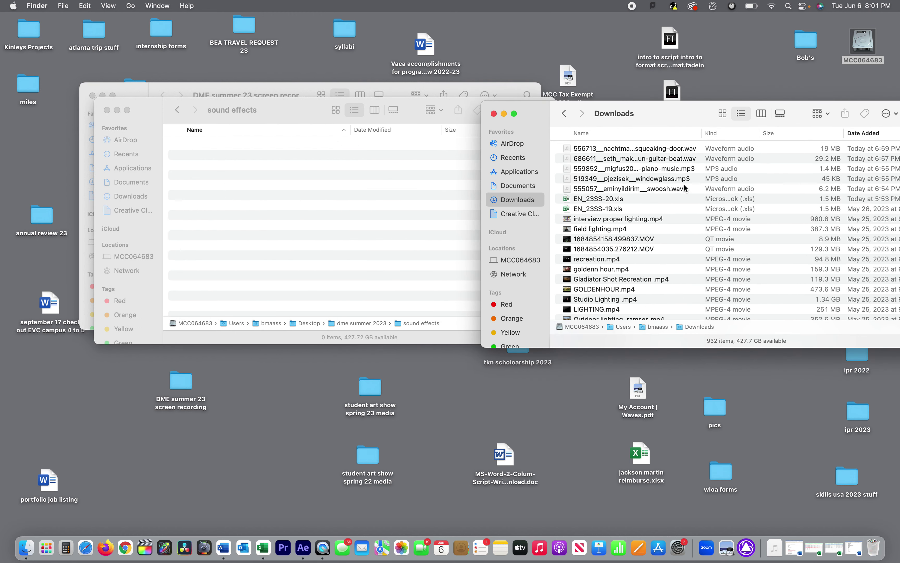
- Move the five newest audio files, from squeaking-door.wav to swoosh.wav, from Downloads into "sound effects", and close all Finder windows
click(668, 190)
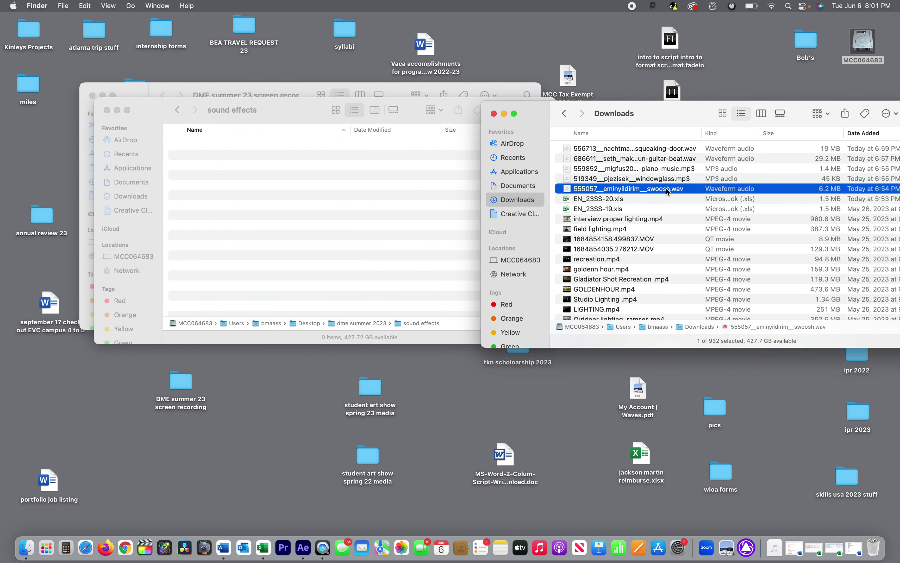
shift+click(648, 151)
drag(567, 150, 258, 195)
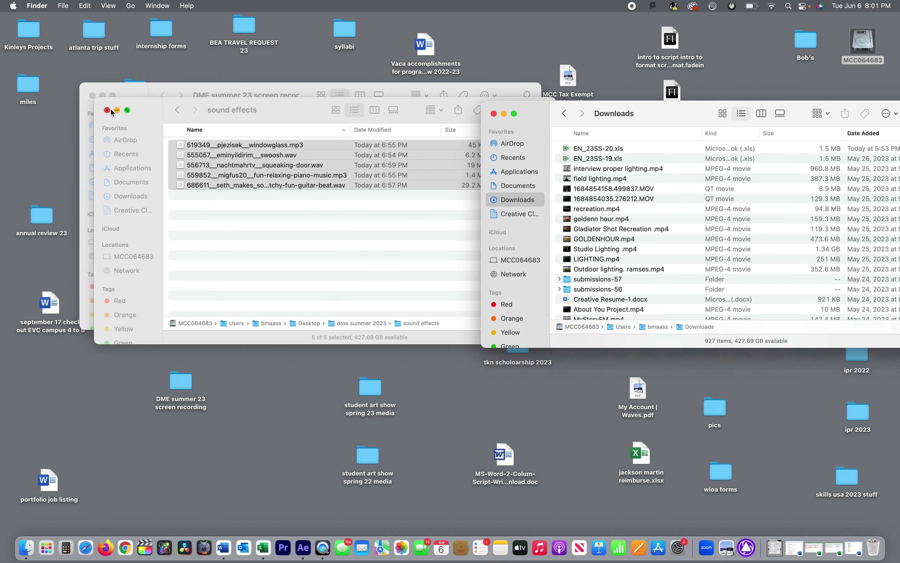
click(107, 111)
click(92, 95)
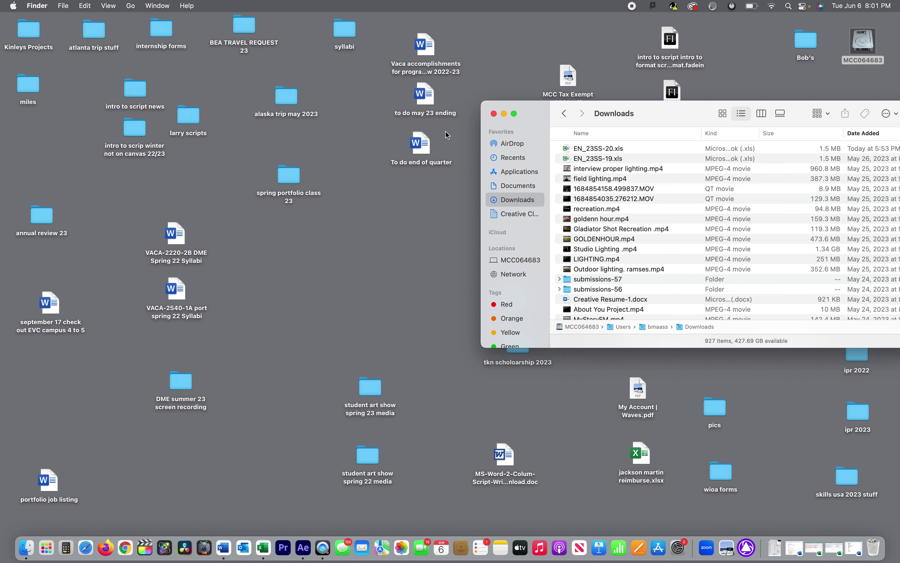
click(494, 114)
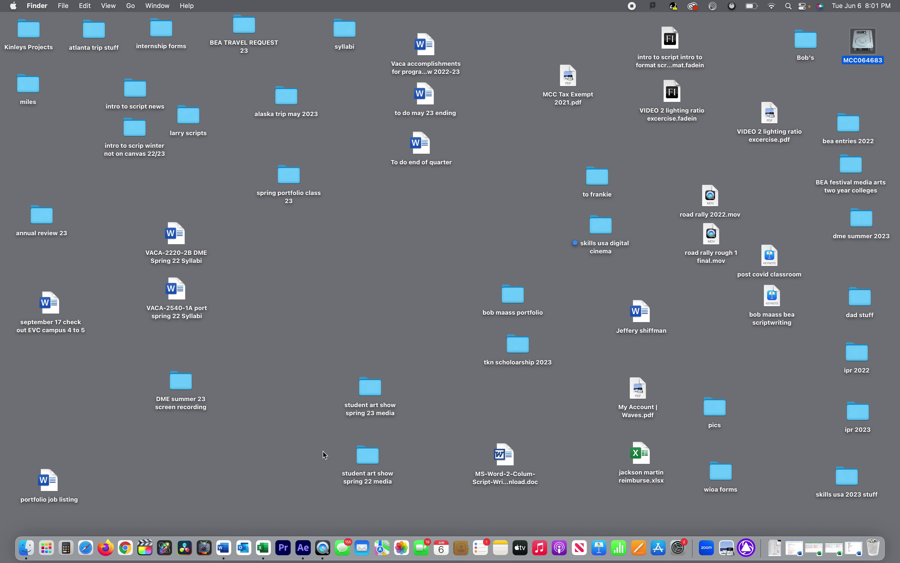
- Switch to After Effects and import all five audio files from the "sound effects" folder inside "dme summer 2023"
click(303, 547)
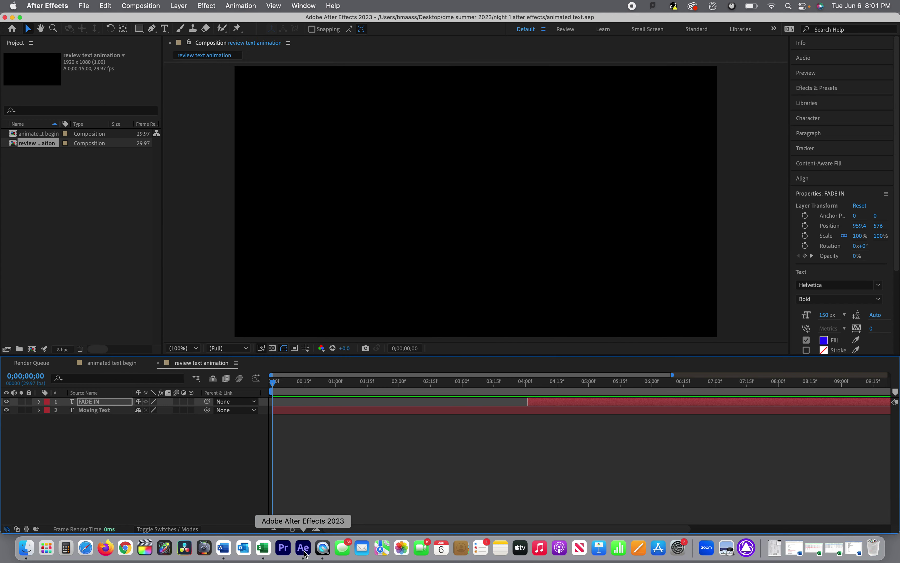
double_click(103, 254)
click(525, 98)
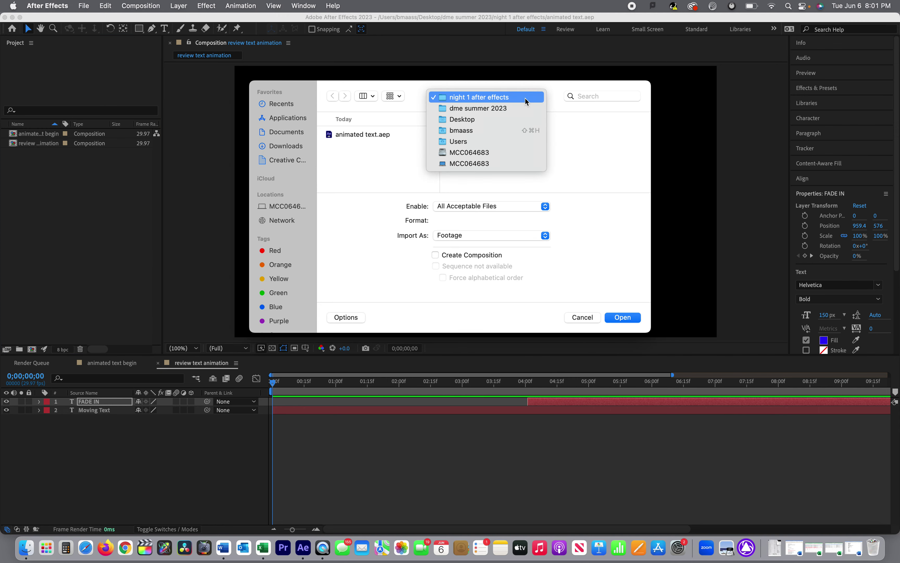
click(498, 109)
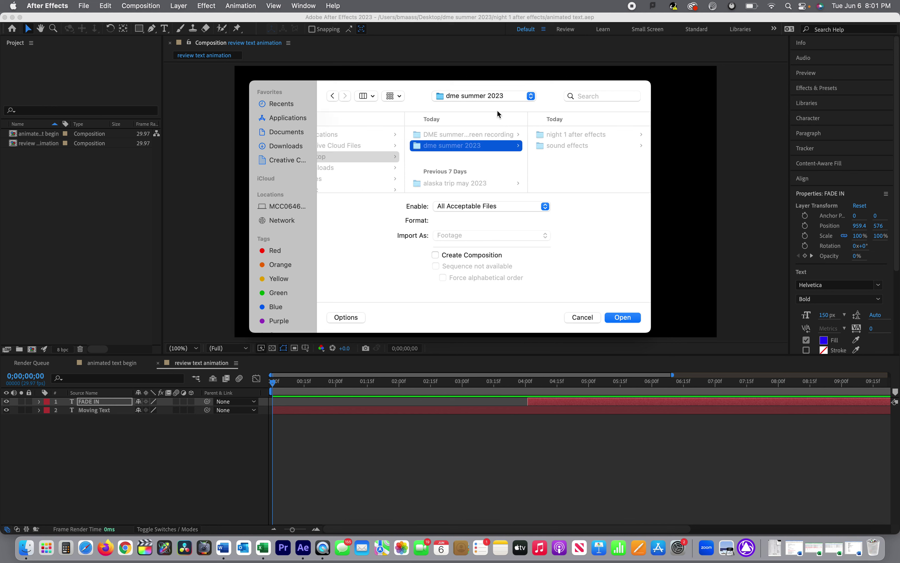
click(475, 197)
click(558, 145)
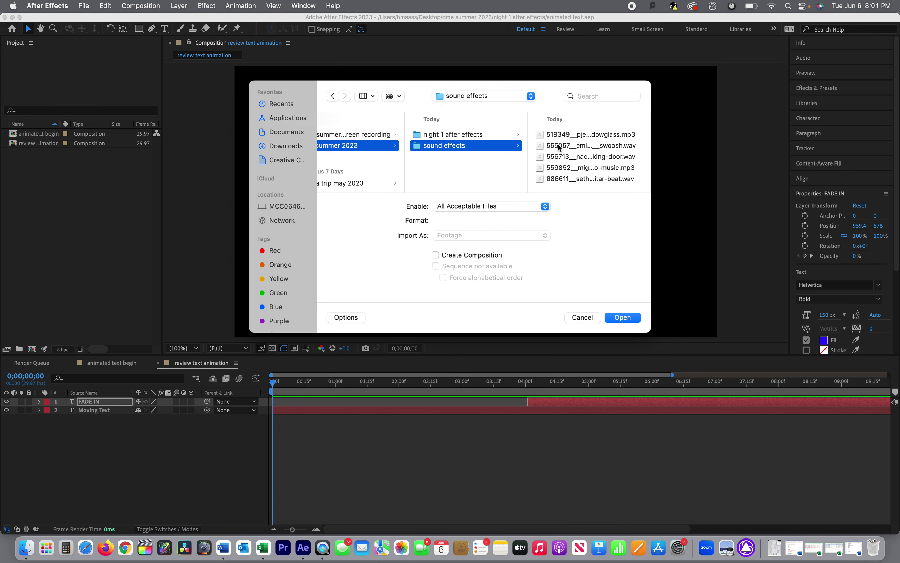
click(584, 136)
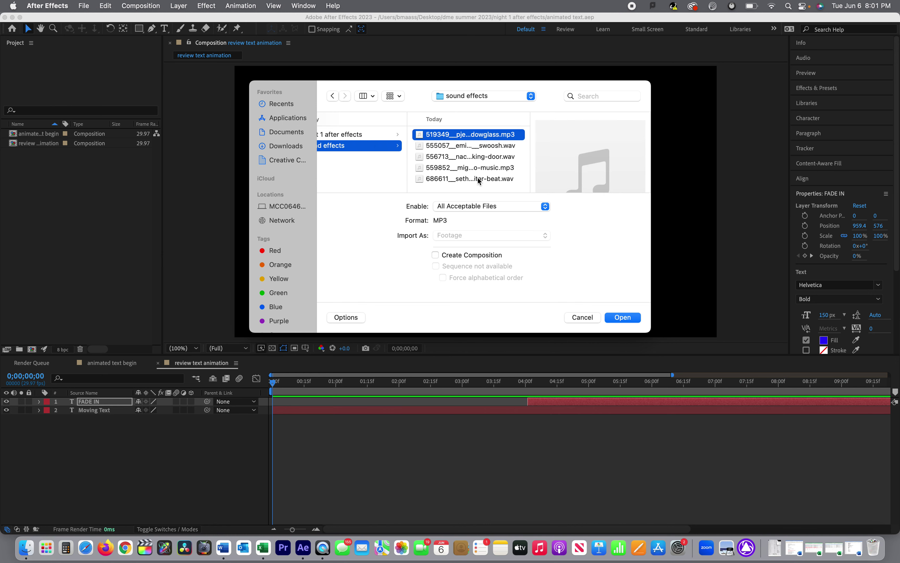
shift+click(479, 179)
click(623, 317)
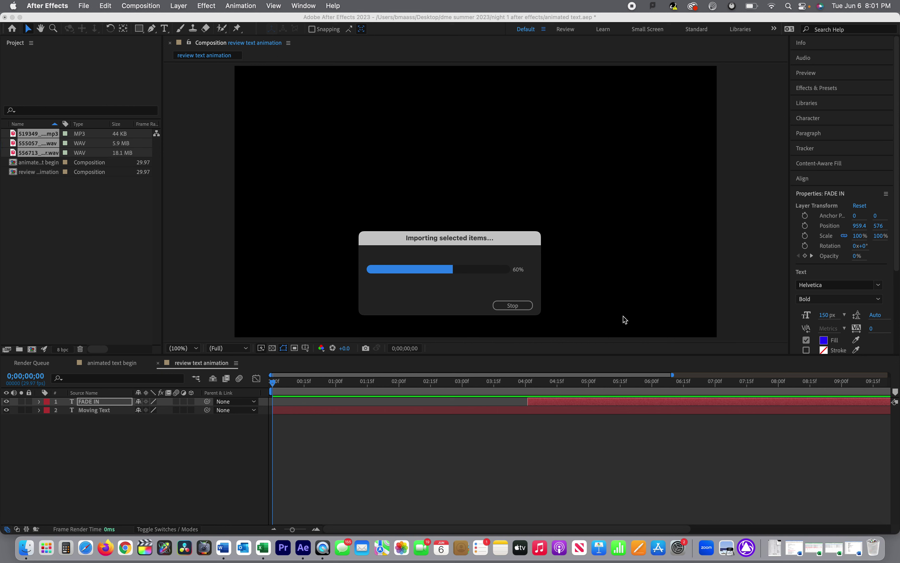
- Deselect the imported files and widen the Project panel and its Name column so the file names are readable
click(92, 307)
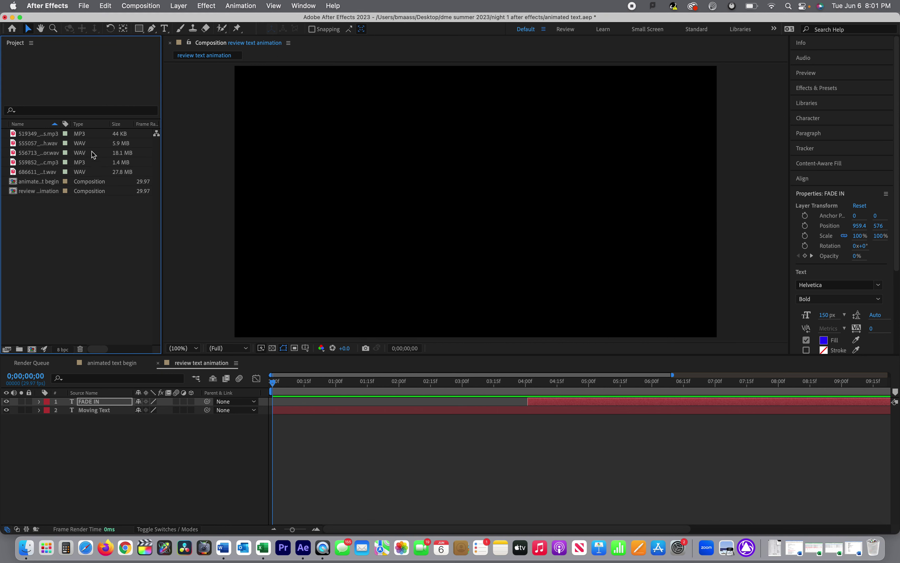
drag(60, 122, 119, 125)
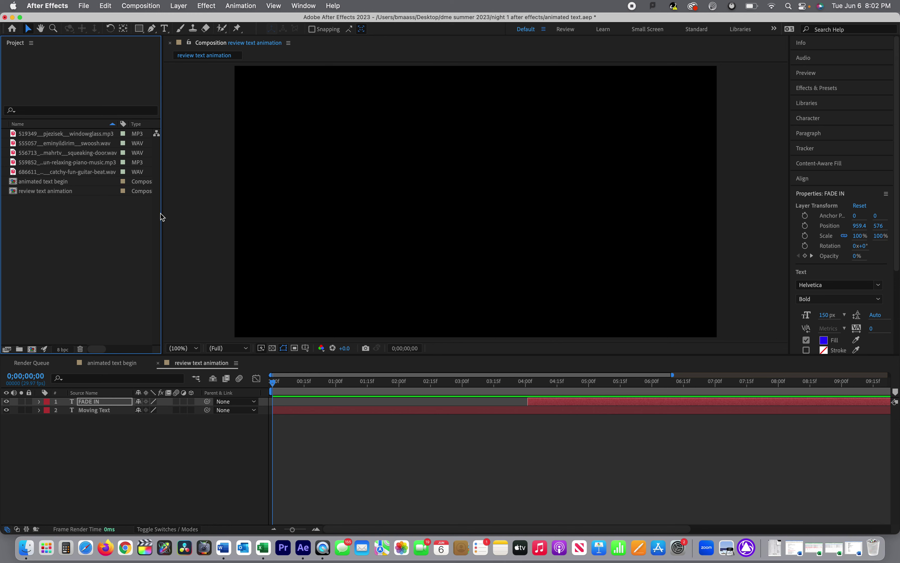
drag(161, 217, 265, 214)
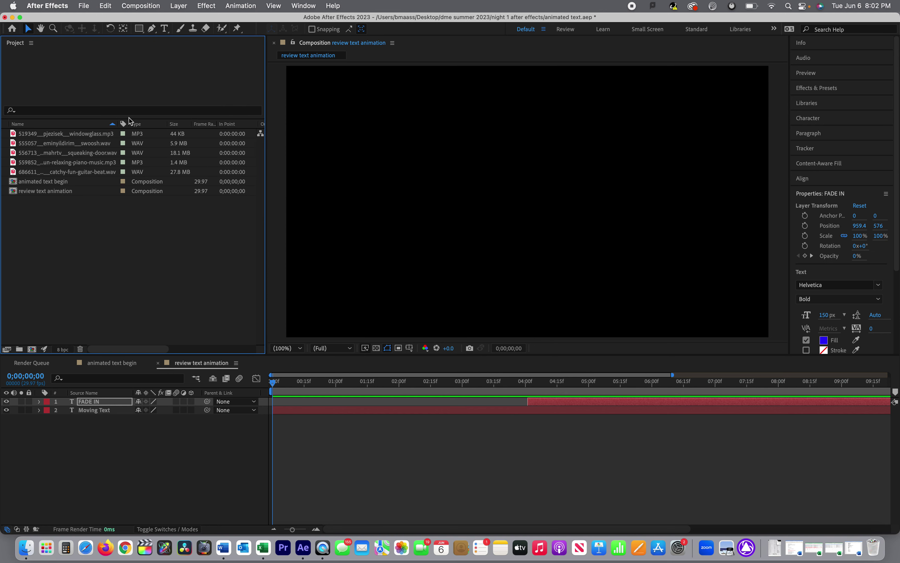
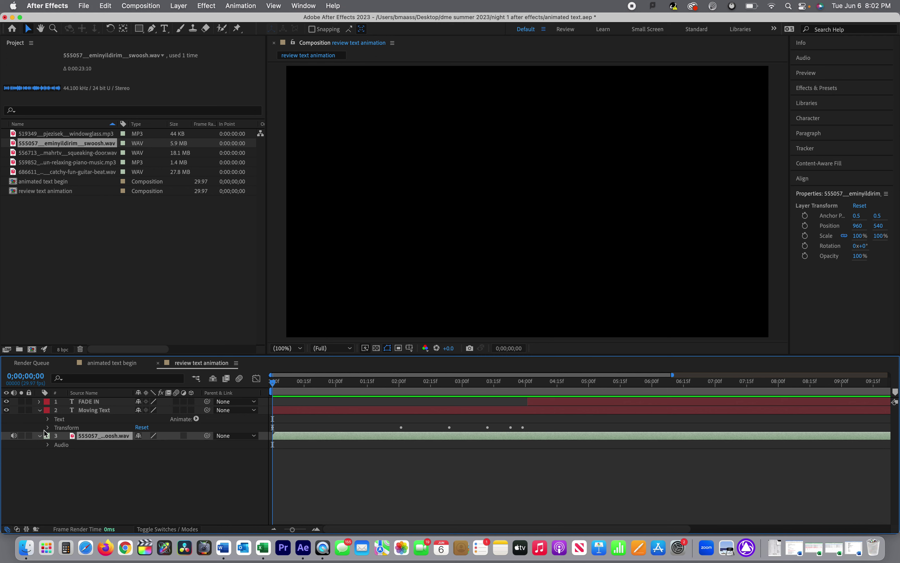
- Reveal the swoosh layer's audio waveform and play the composition from 0;00;03;19 to hear the second swoosh
click(48, 444)
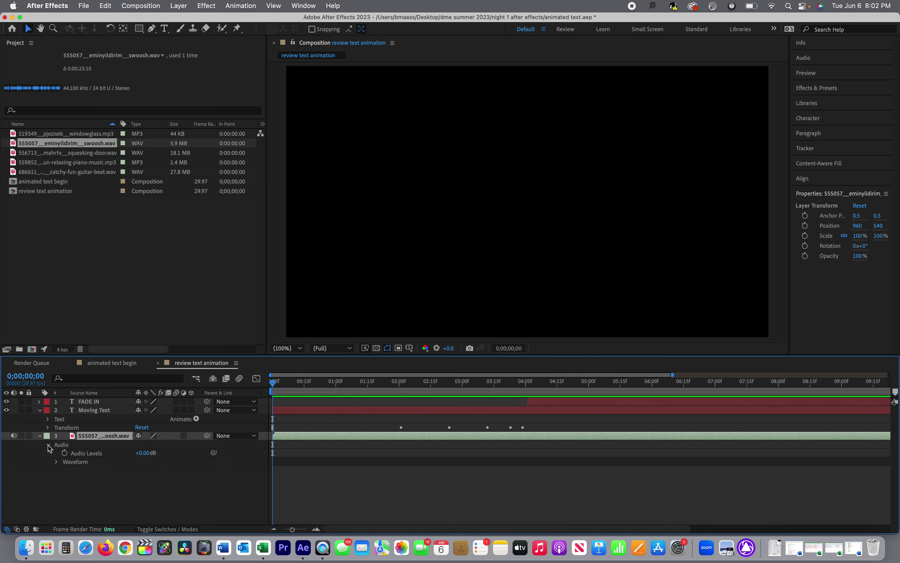
click(57, 461)
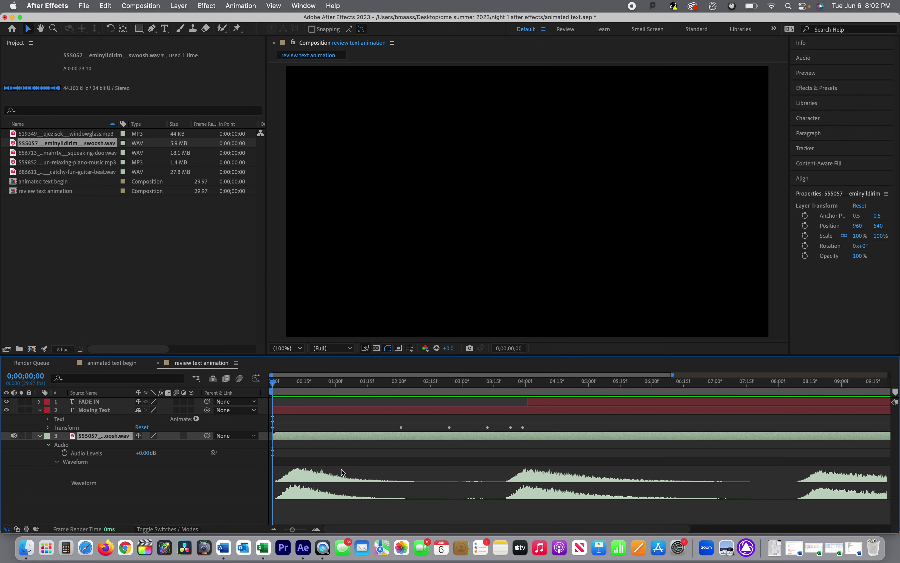
click(504, 384)
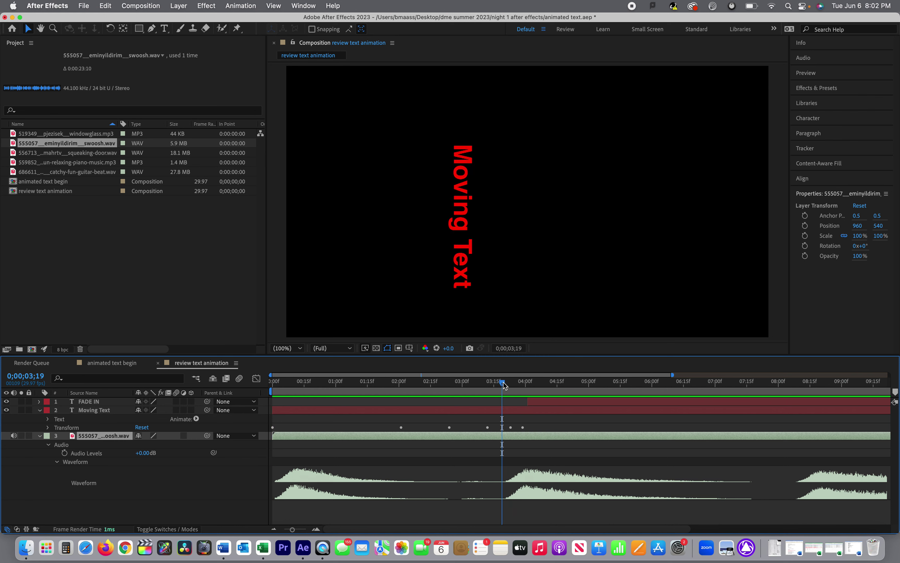
key(space)
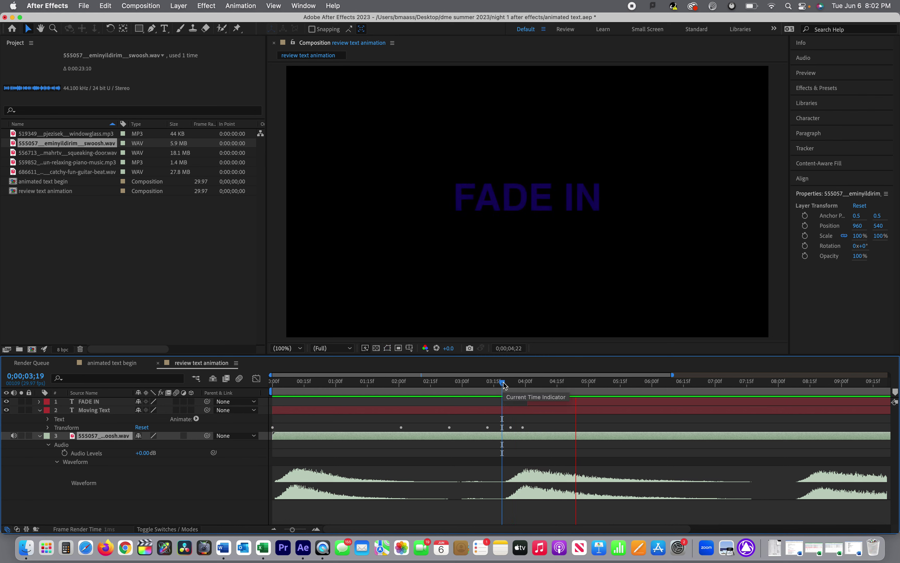
key(space)
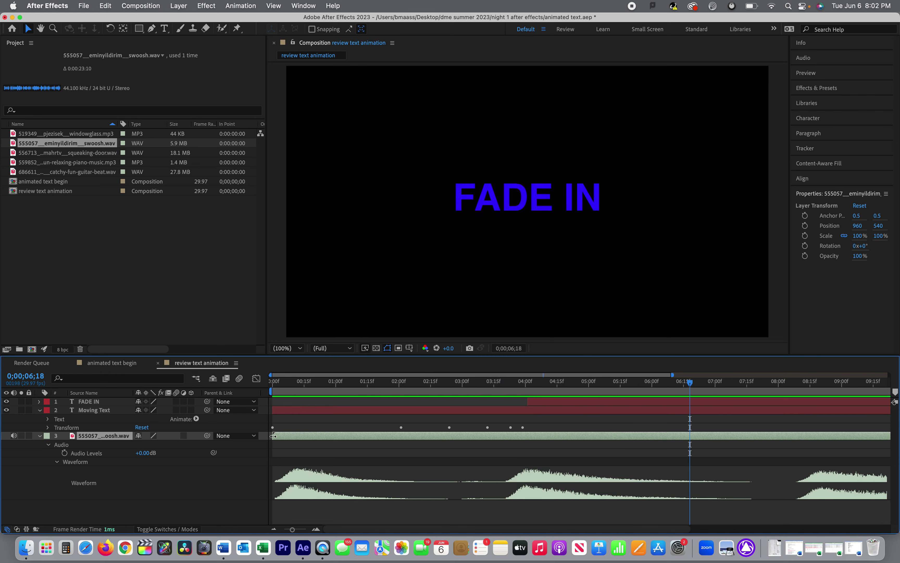
- Trim the swoosh layer's start to the second swoosh at about 0;00;03;20 and slide the layer back to the composition's start
drag(273, 435, 504, 442)
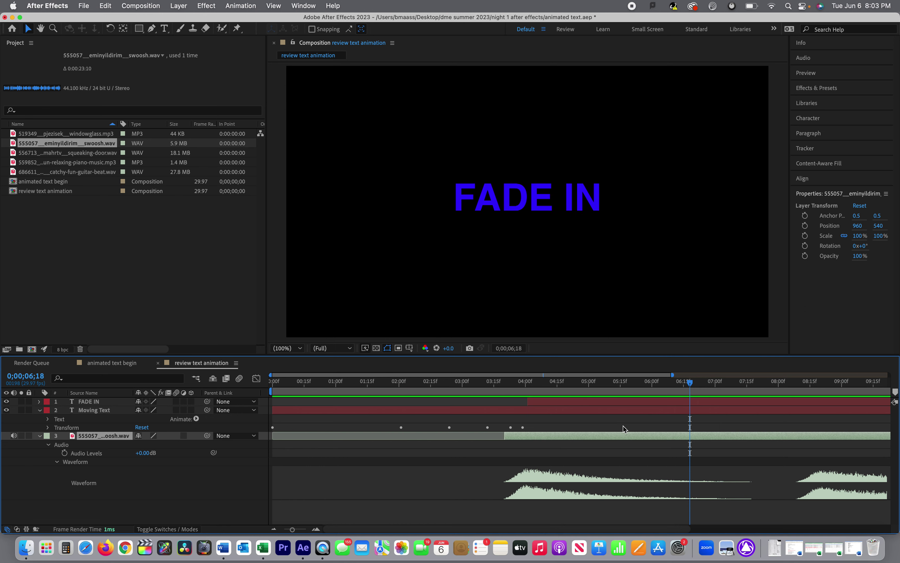
drag(614, 435, 383, 455)
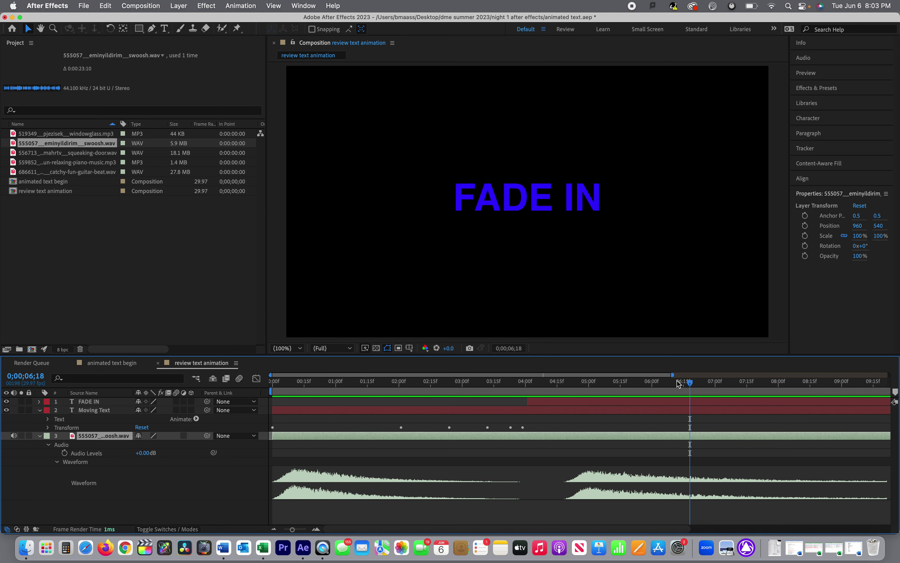
- Split the swoosh layer at 0;00;02;01 and delete the part after the split
drag(690, 383, 399, 443)
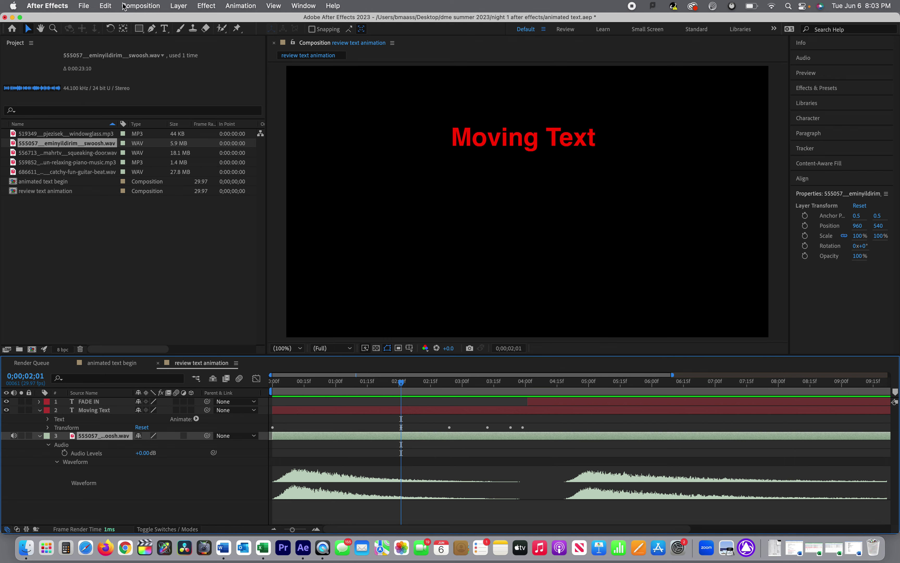
click(114, 5)
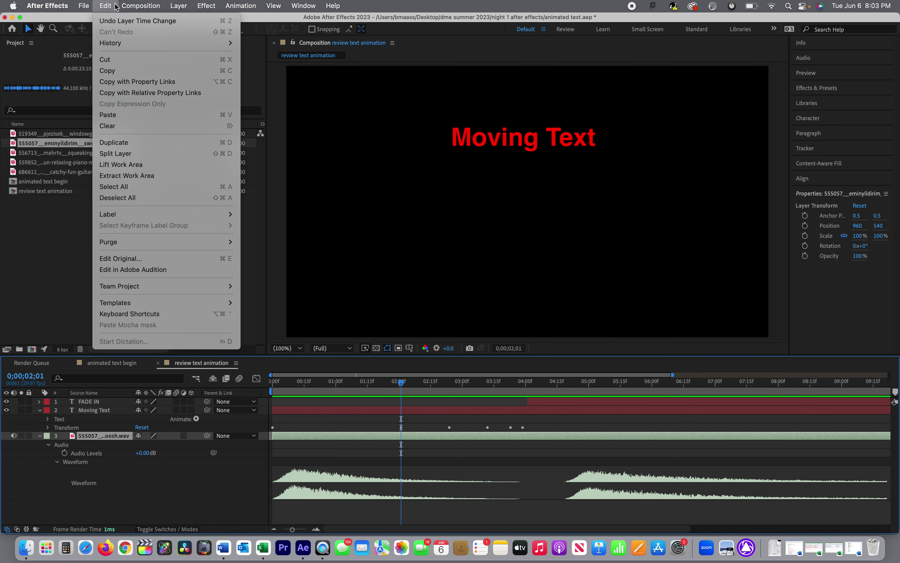
click(123, 155)
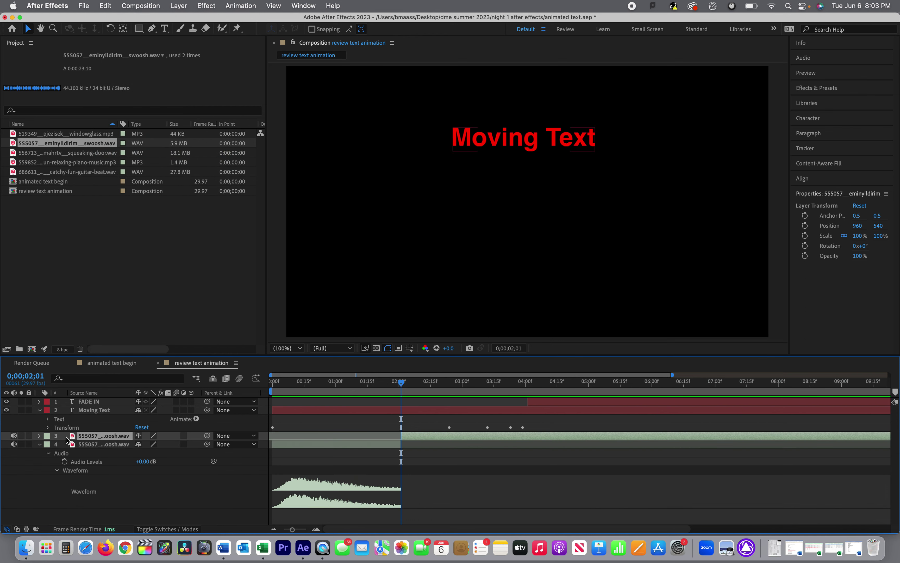
key(Delete)
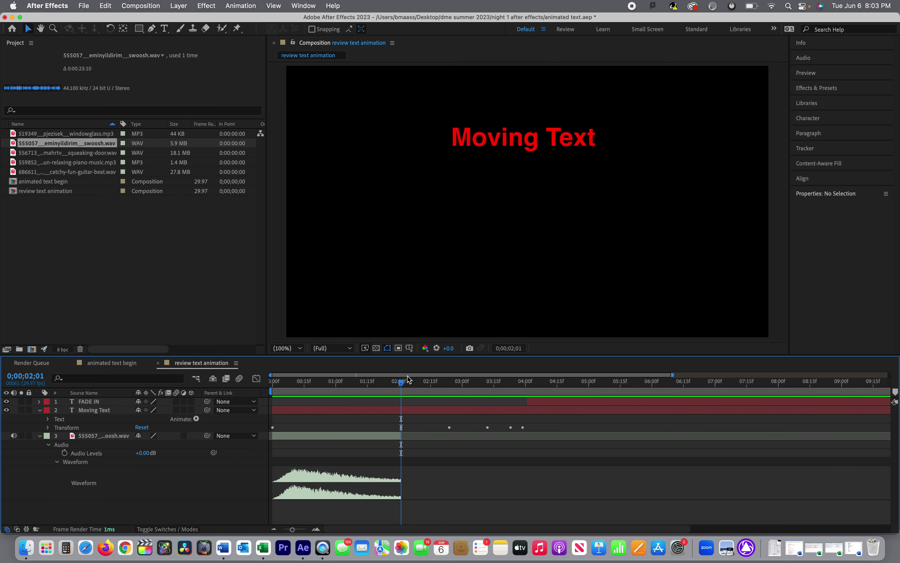
- Play the composition from the start twice to check the swoosh against the "Moving Text" animation, and scrub back to 0;00;01;17
drag(402, 382, 264, 379)
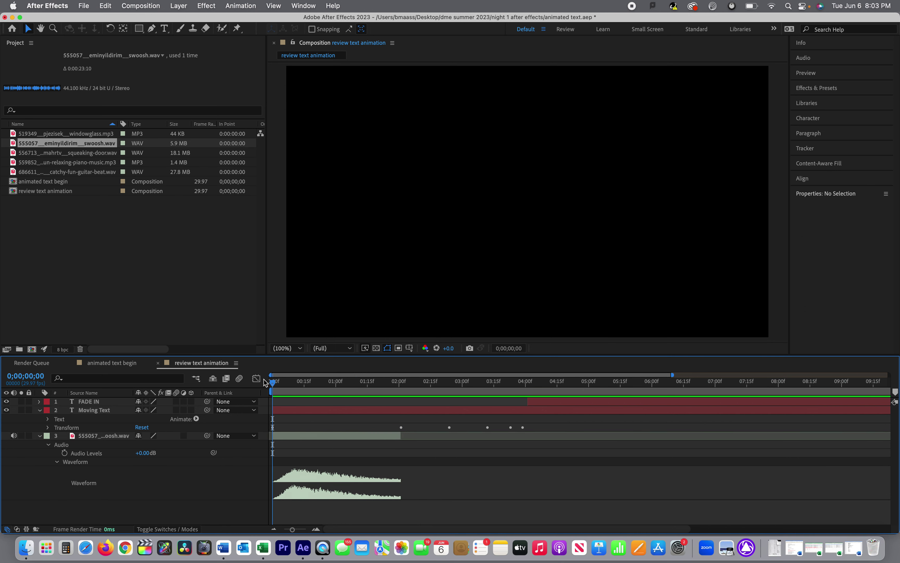
key(space)
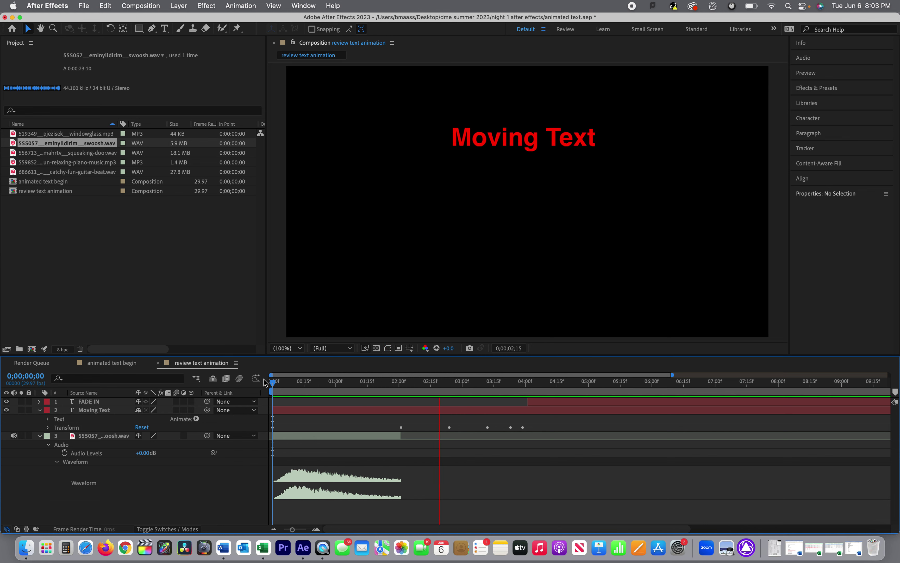
key(space)
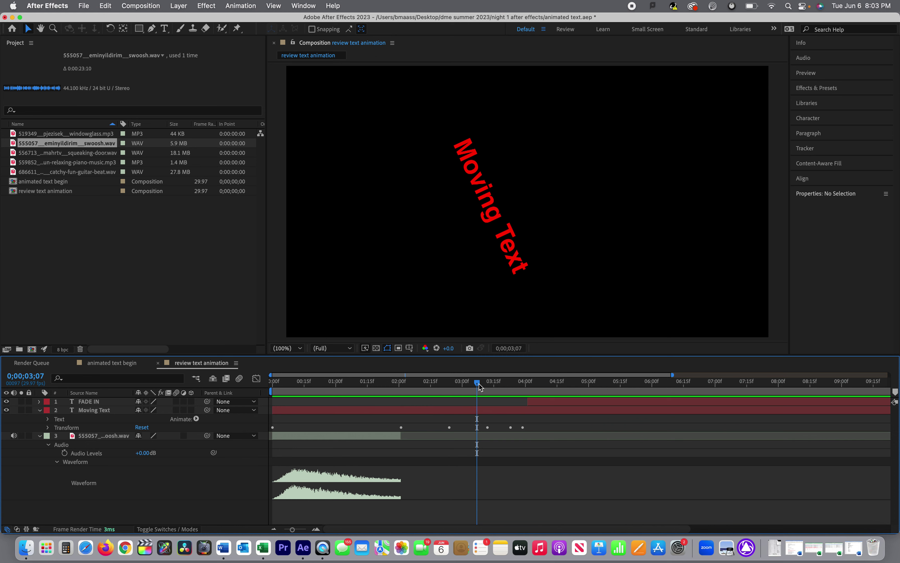
drag(479, 384, 271, 389)
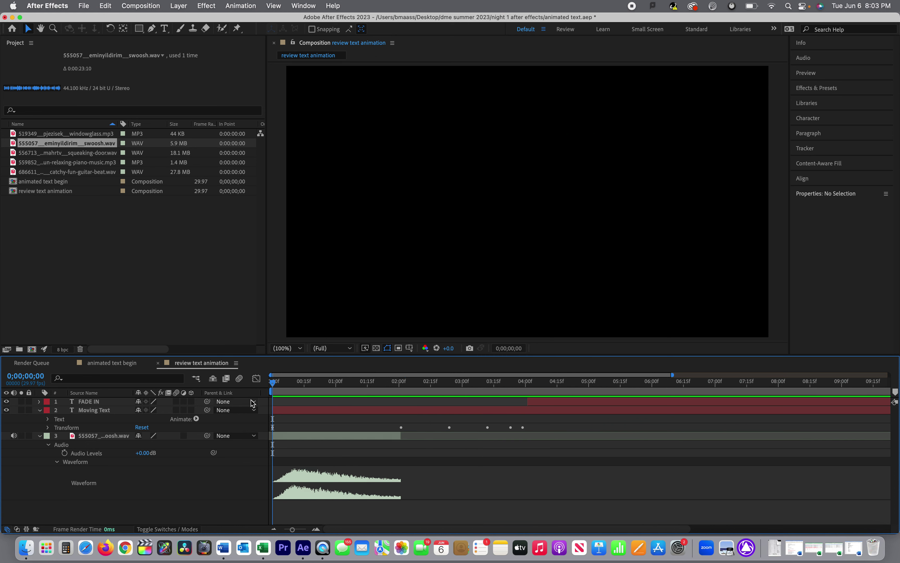
key(space)
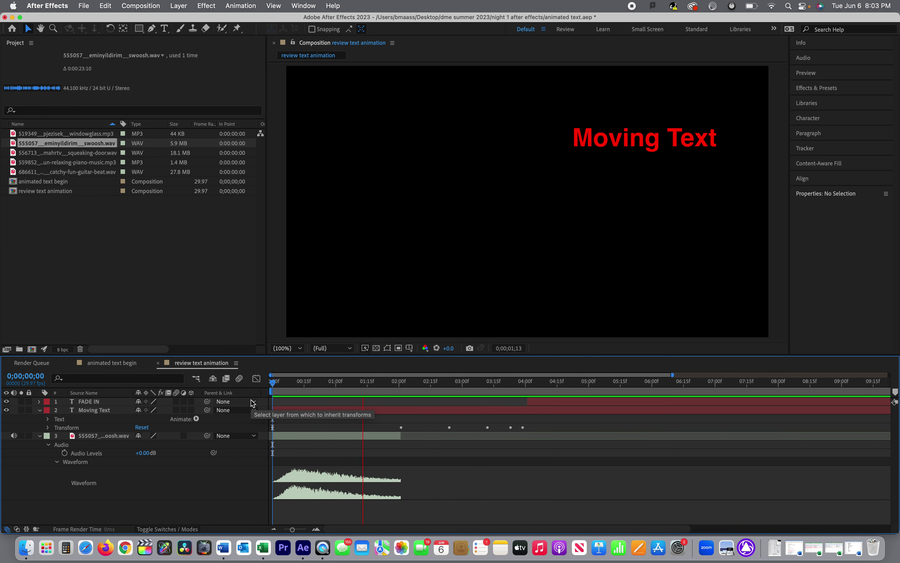
key(space)
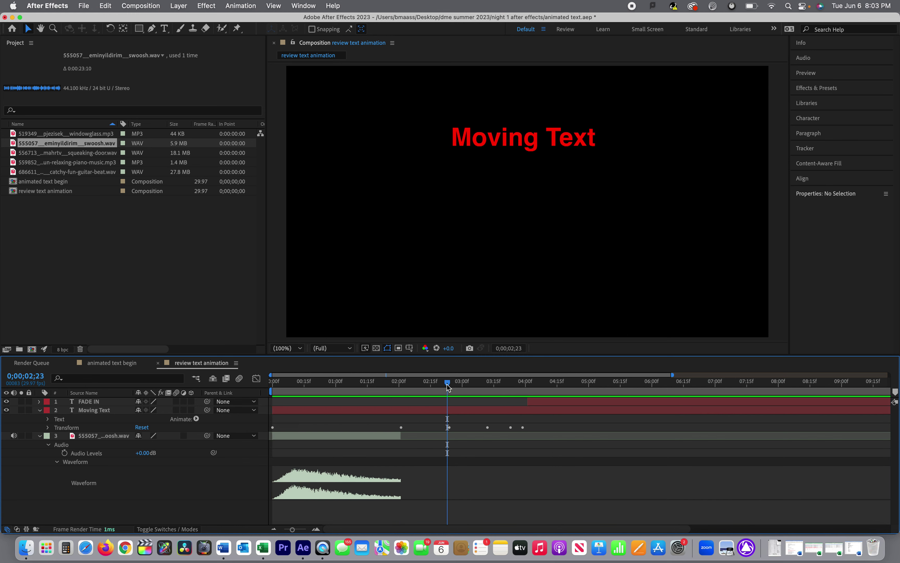
drag(447, 384, 371, 384)
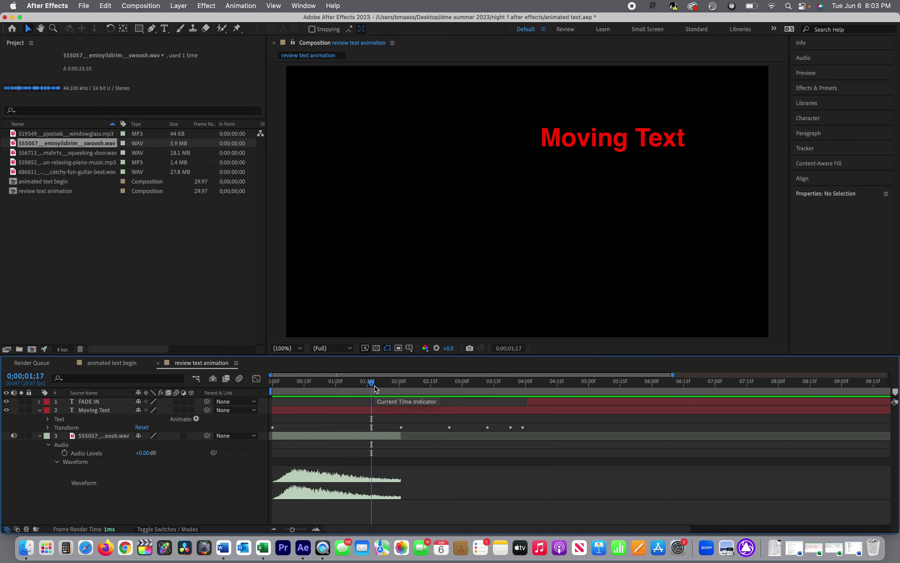
- Fade out the swoosh layer with Audio Levels keyframes of 0 dB at 0;00;01;24 and -192 dB at 0;00;02;00
drag(374, 385, 382, 386)
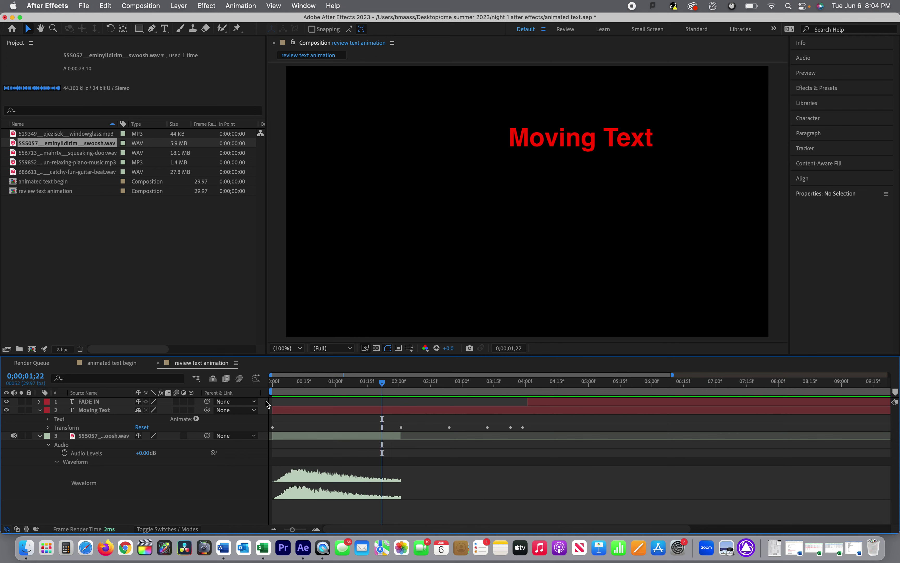
mouse_move(381, 381)
mouse_down()
mouse_move(306, 390)
mouse_move(381, 390)
mouse_up()
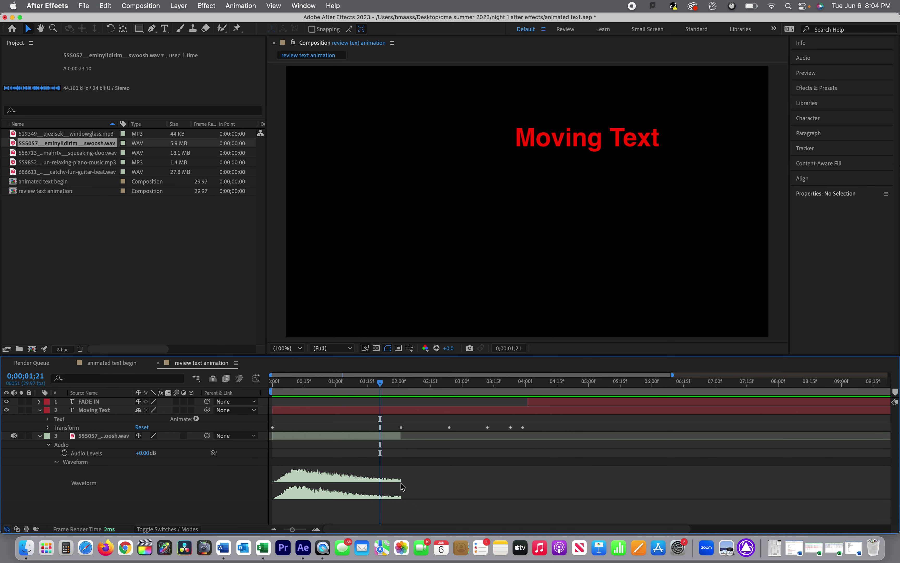
drag(382, 380, 387, 385)
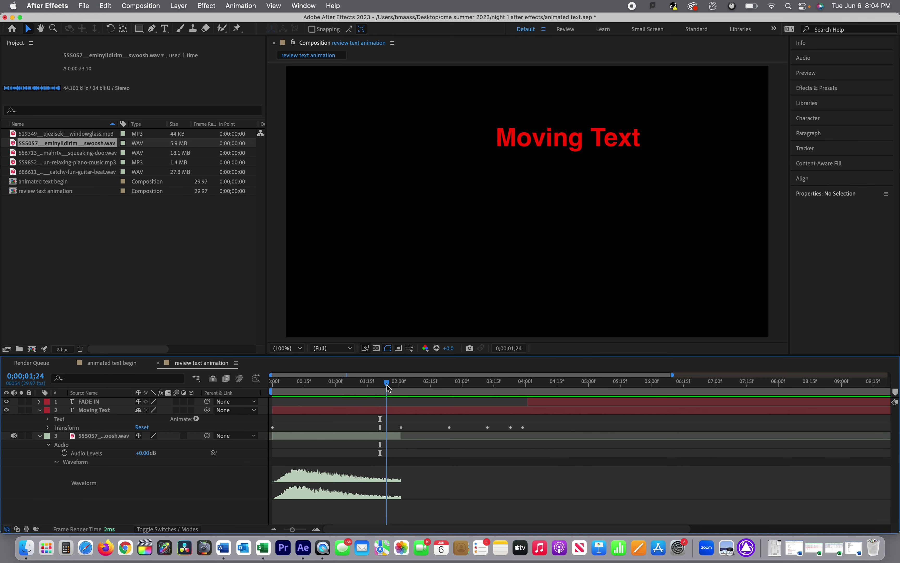
click(64, 453)
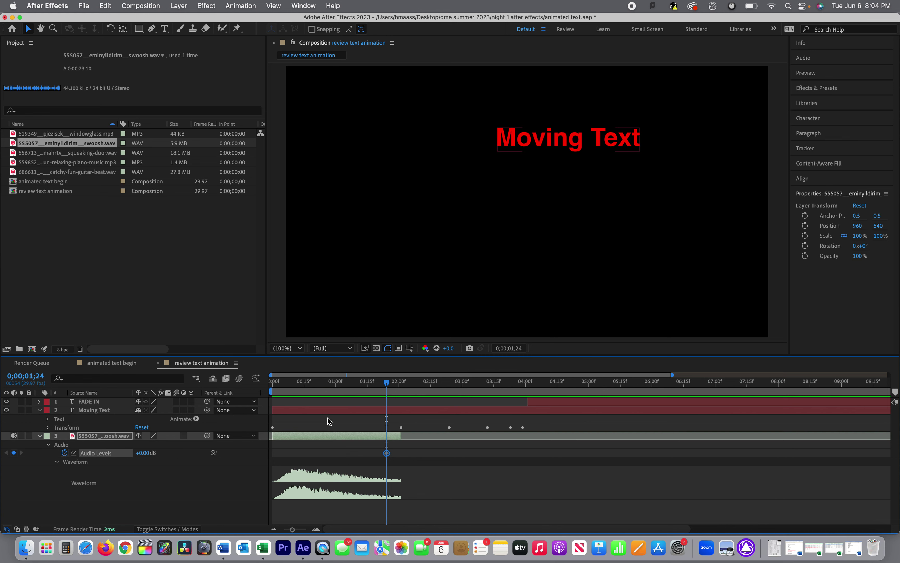
drag(386, 384, 398, 385)
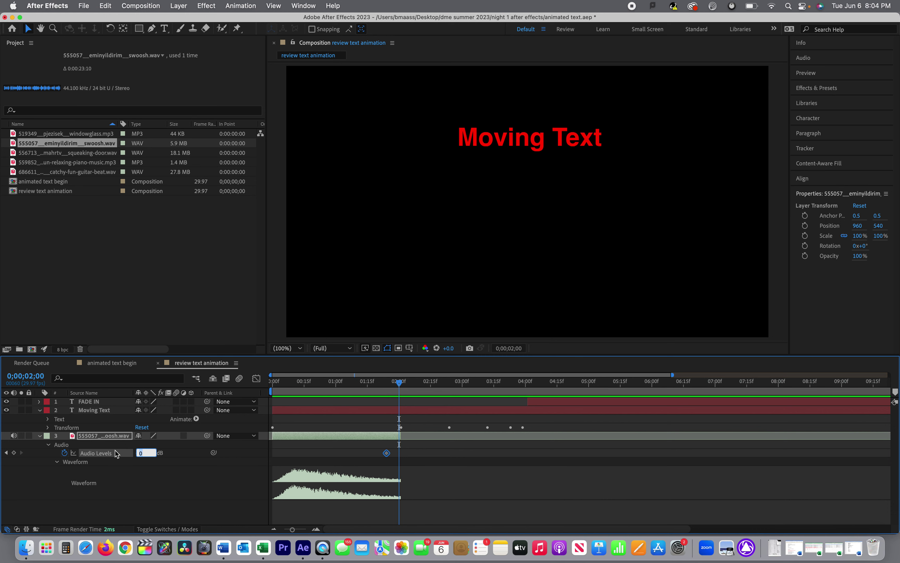
text(-192)
key(Return)
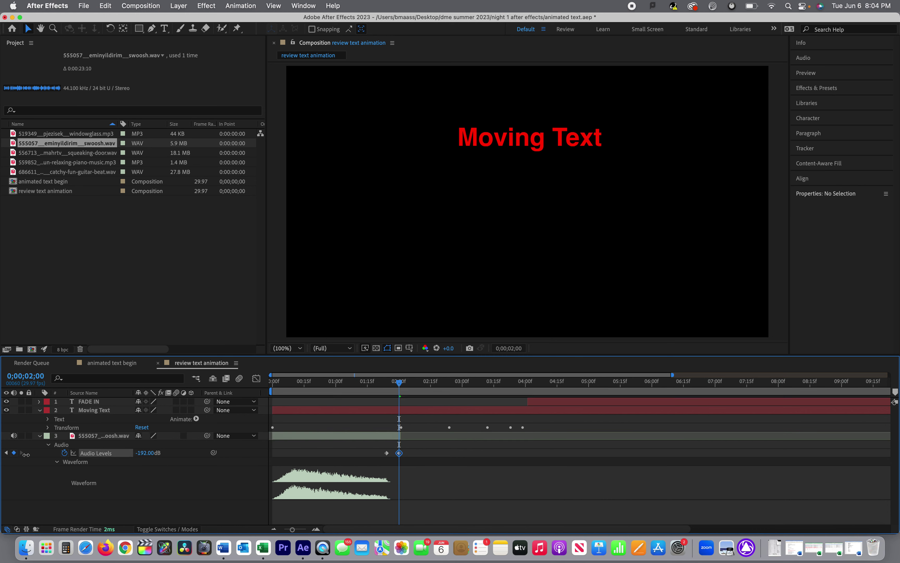
- Play the composition from the start to check the swoosh's fade-out
click(3, 434)
key(Home)
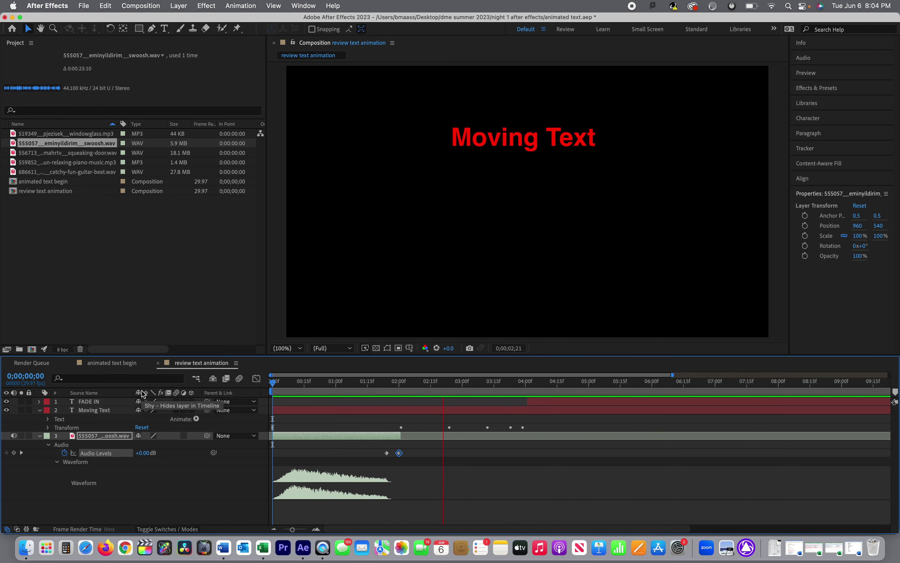
key(space)
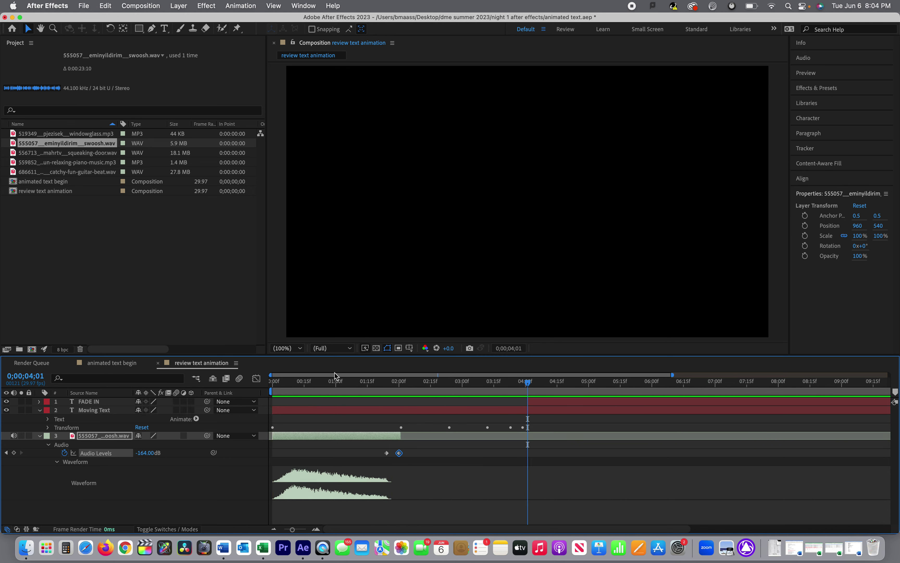
- Add the squeaking-door sound as the lowest layer, collapse the swoosh layer's properties and reveal the door layer's audio waveform
drag(525, 383, 449, 411)
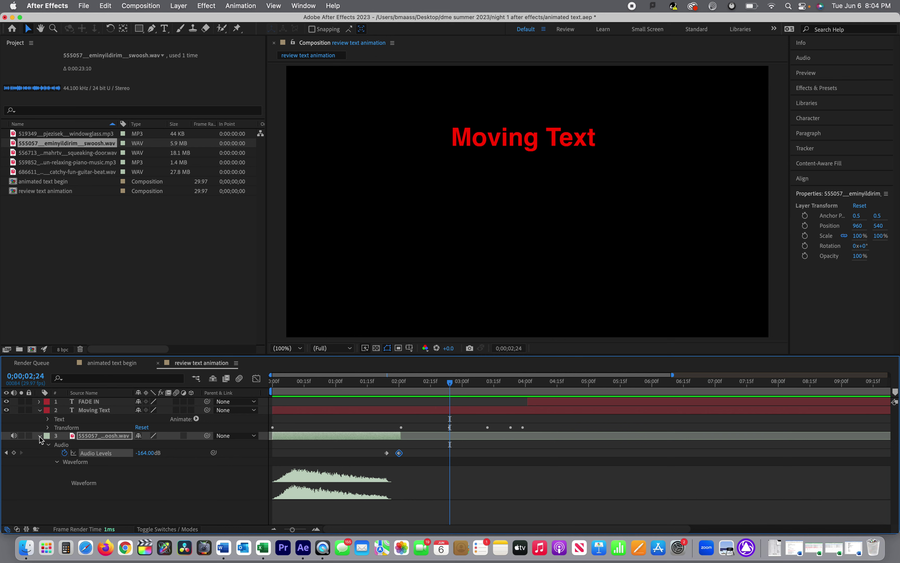
click(89, 156)
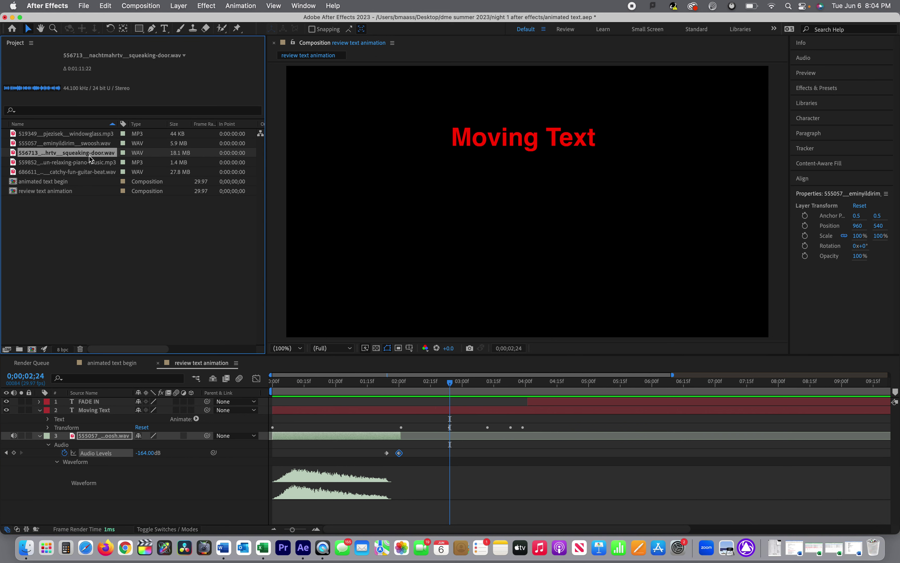
drag(13, 156, 115, 506)
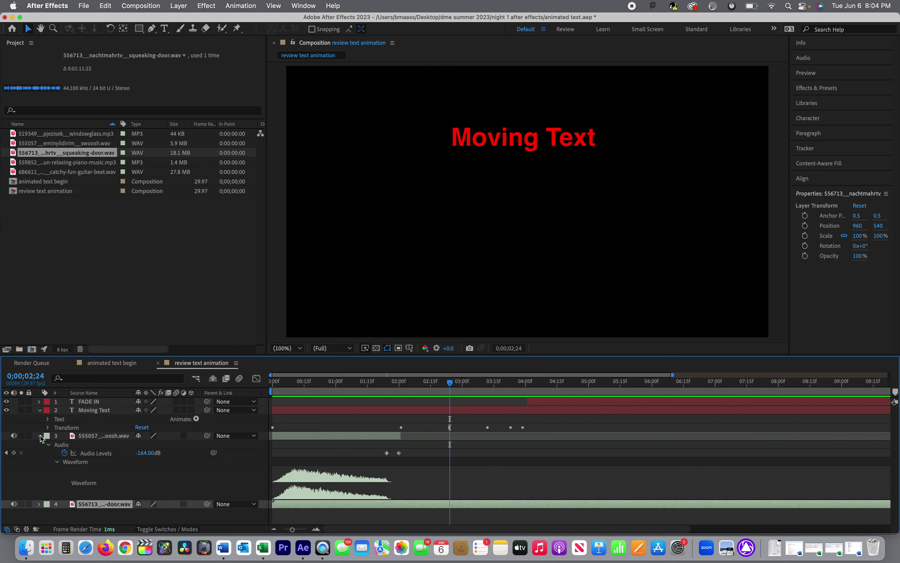
click(39, 436)
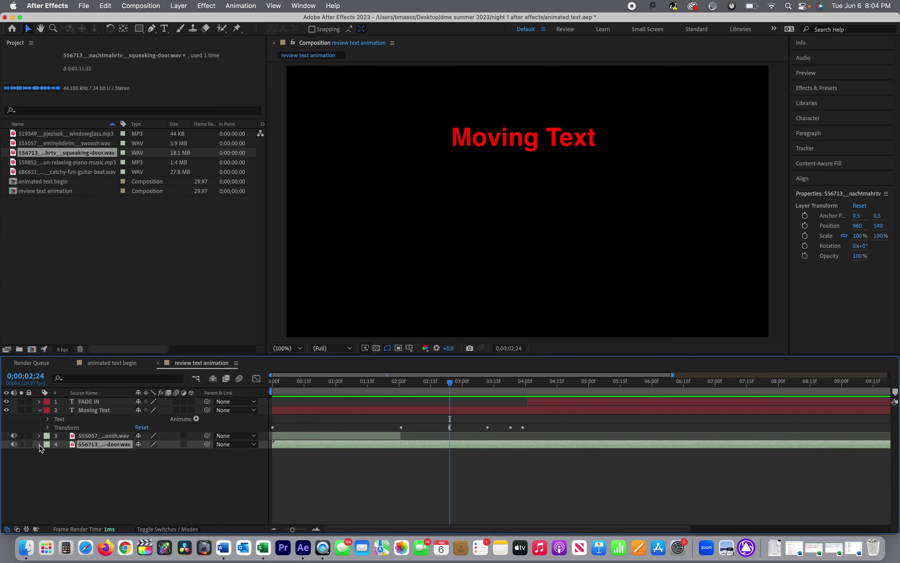
click(47, 453)
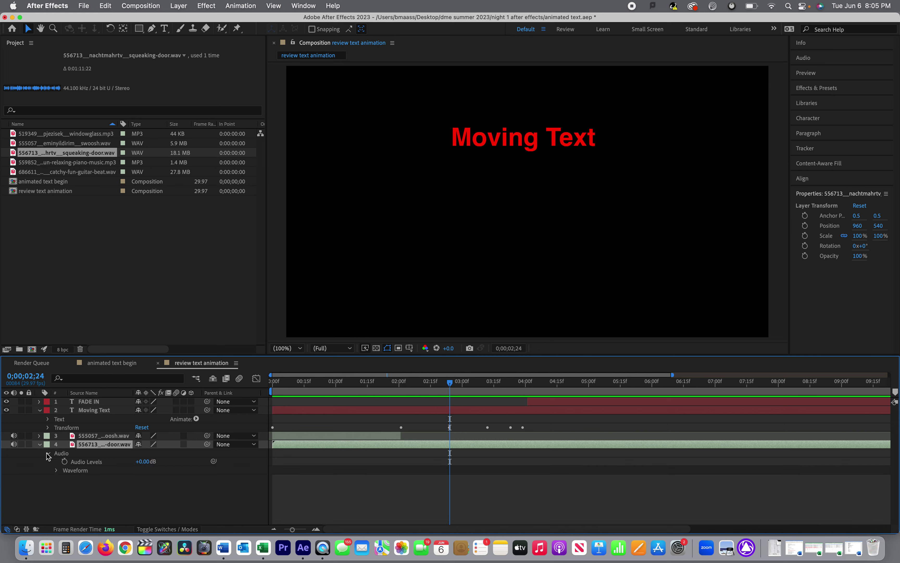
click(57, 470)
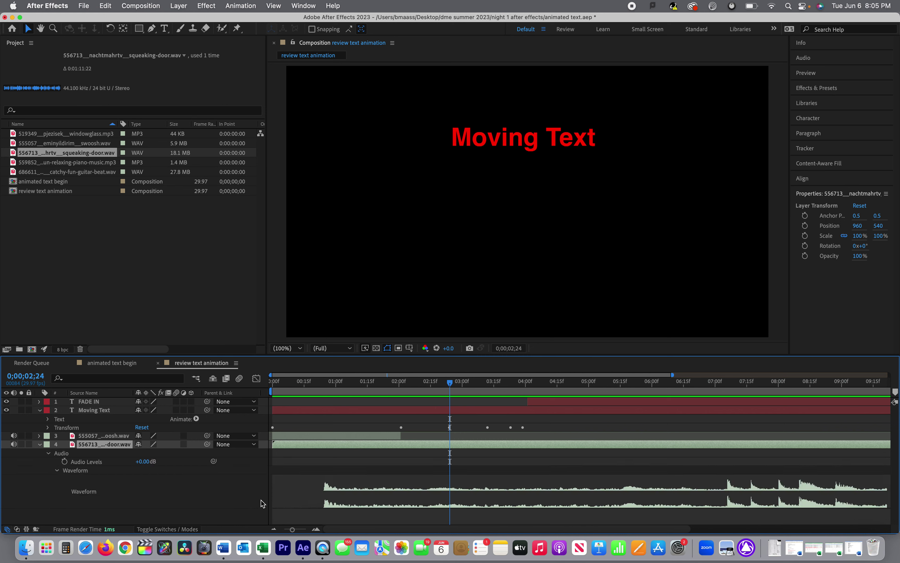
- Preview the door sound from 0;00;07;01, trim the layer's start to about 0;00;08;08 and slide it to begin at 0;00;02;24
click(717, 383)
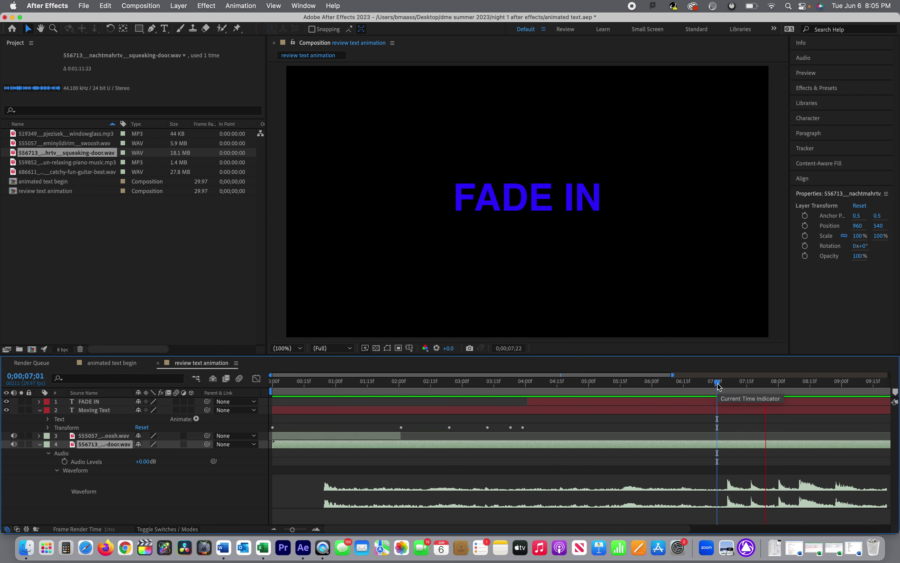
drag(718, 386, 795, 386)
click(819, 387)
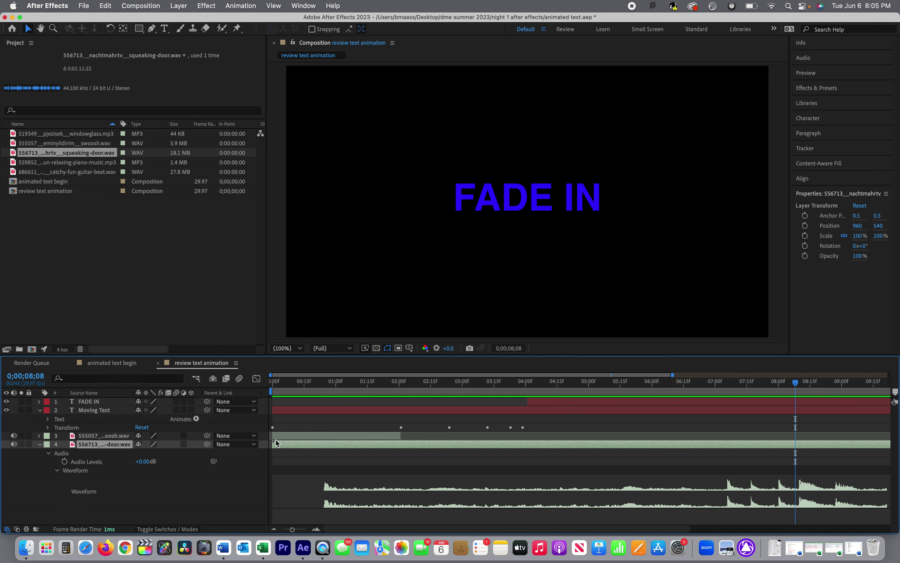
drag(274, 441, 478, 429)
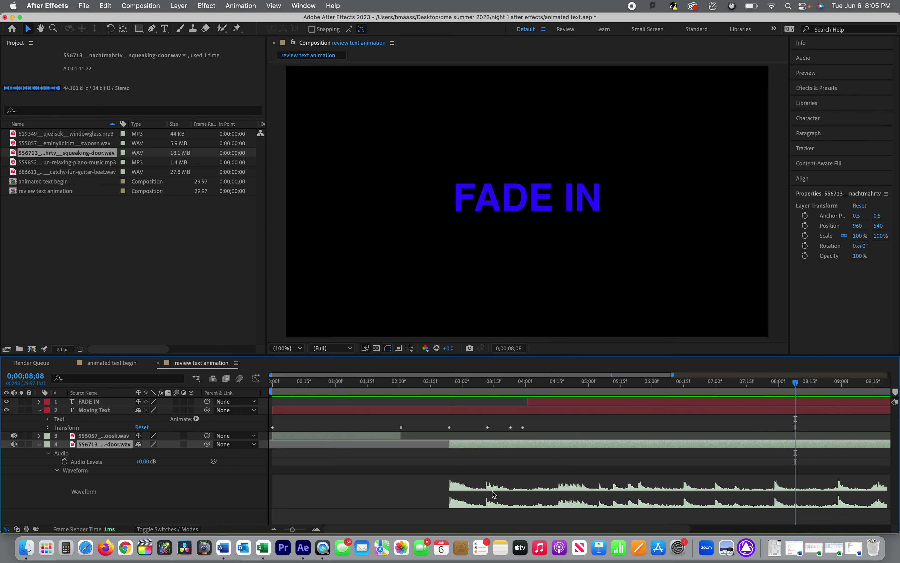
- Split the squeaking-door layer at 0;00;04;14 and delete the part before the split
drag(514, 387, 556, 394)
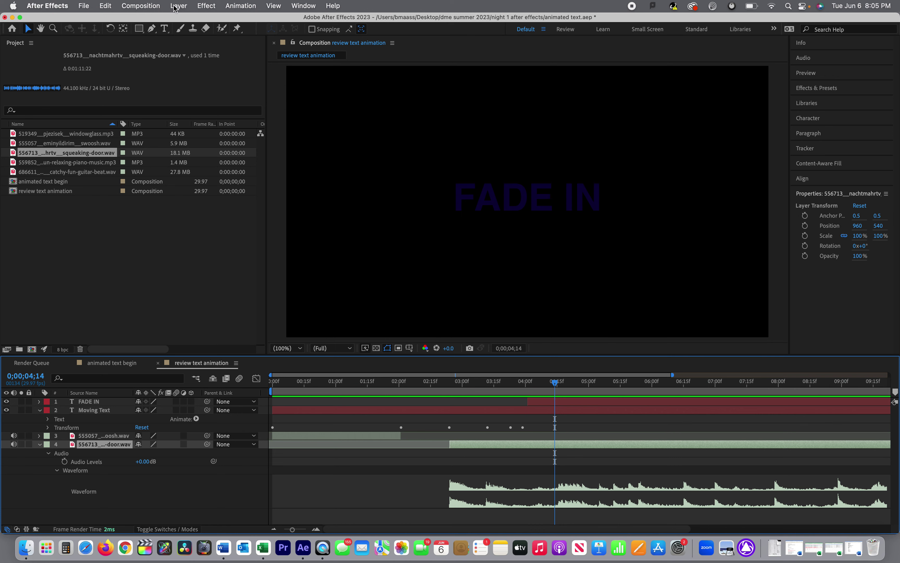
click(108, 6)
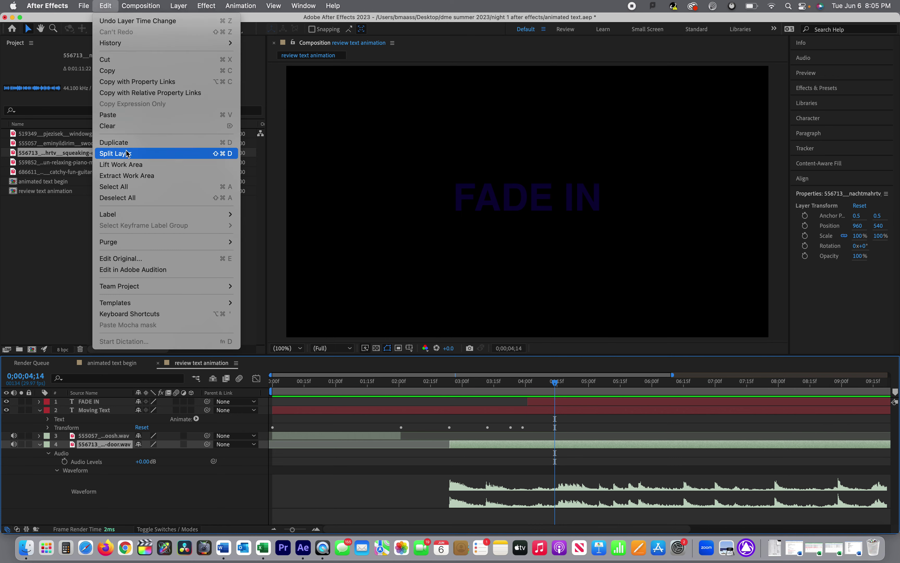
click(118, 153)
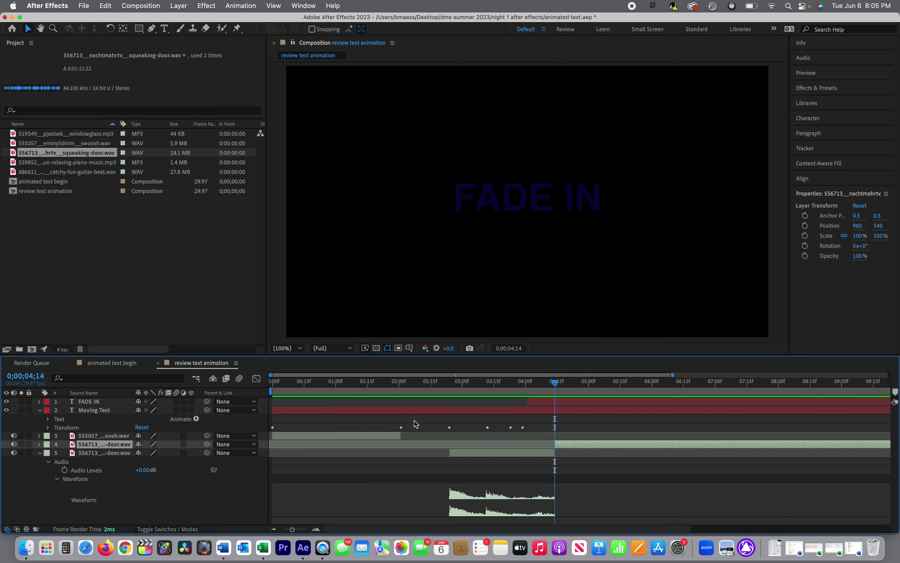
click(116, 453)
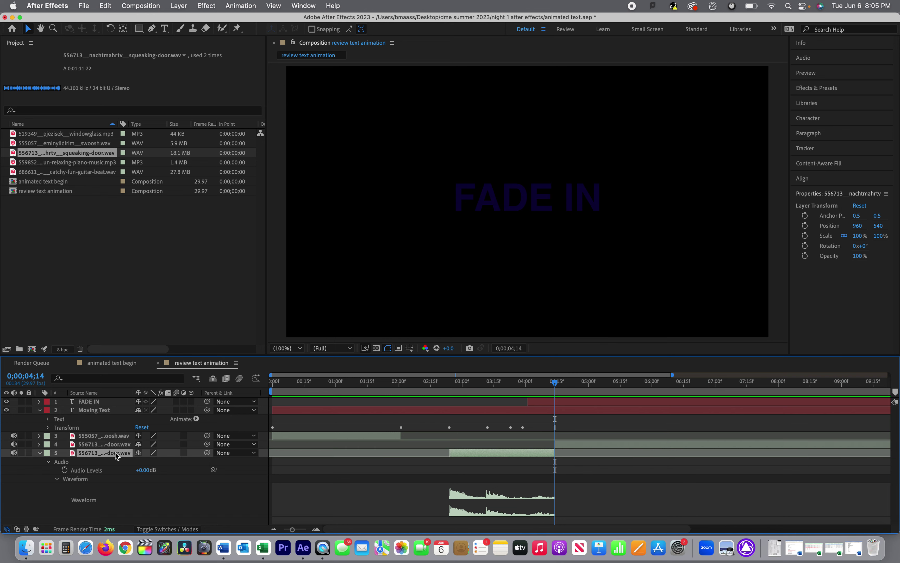
key(Delete)
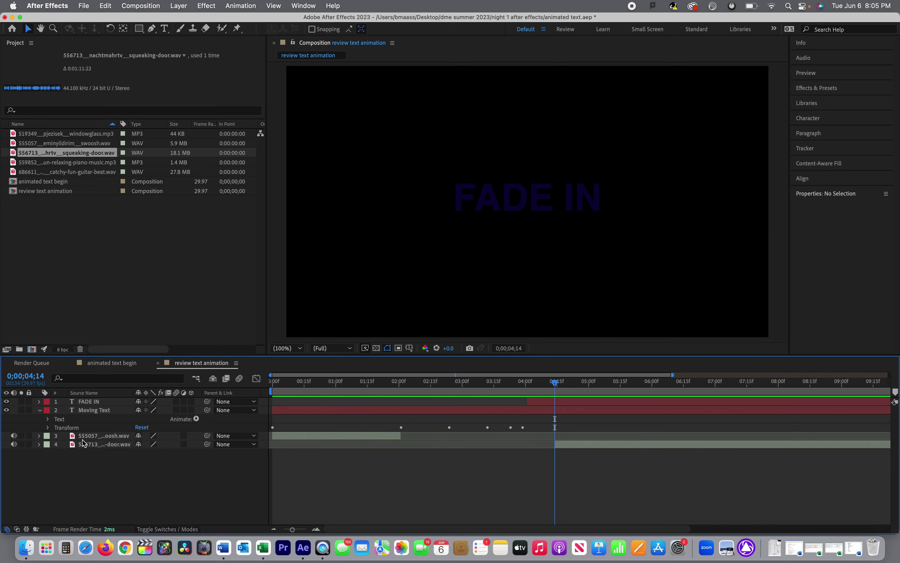
- Reveal the audio waveform of the remaining squeaking-door layer
click(39, 444)
click(47, 453)
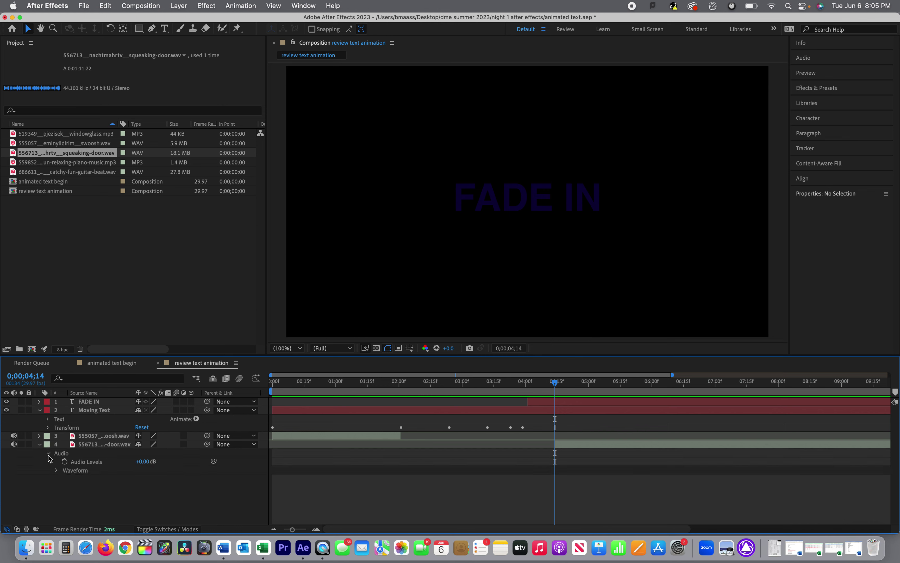
click(56, 471)
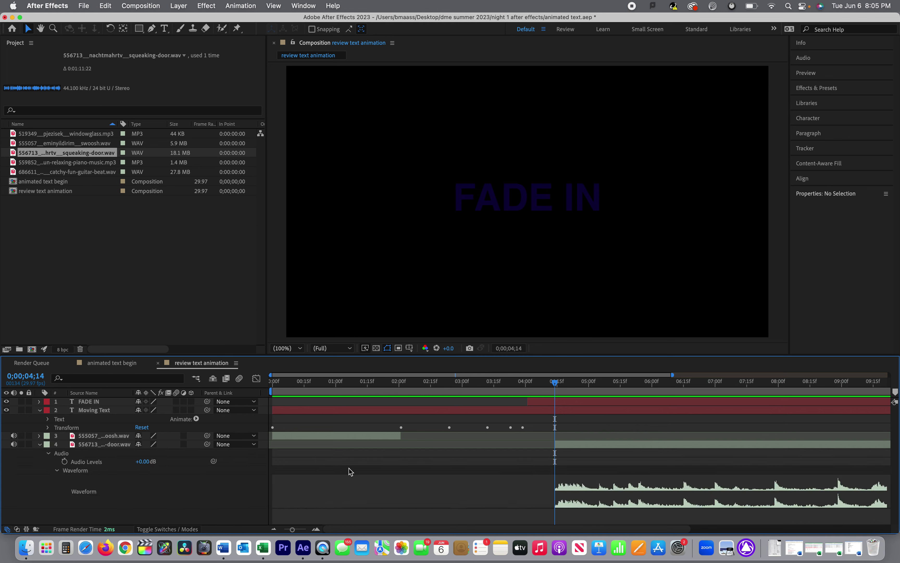
- Split both text layers and the squeaking-door layer at 0;00;05;04, undo and redo the split, and delete the parts after it
drag(558, 385, 600, 388)
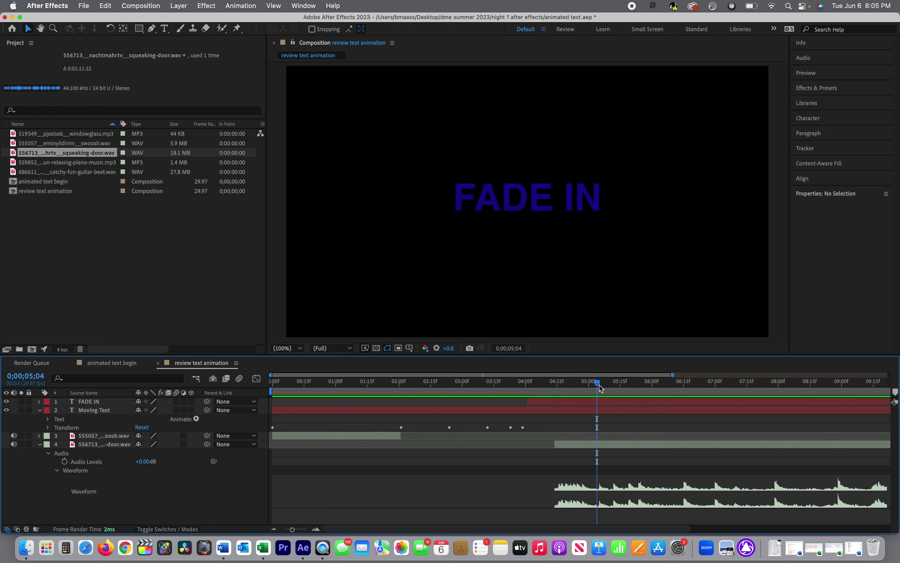
click(101, 9)
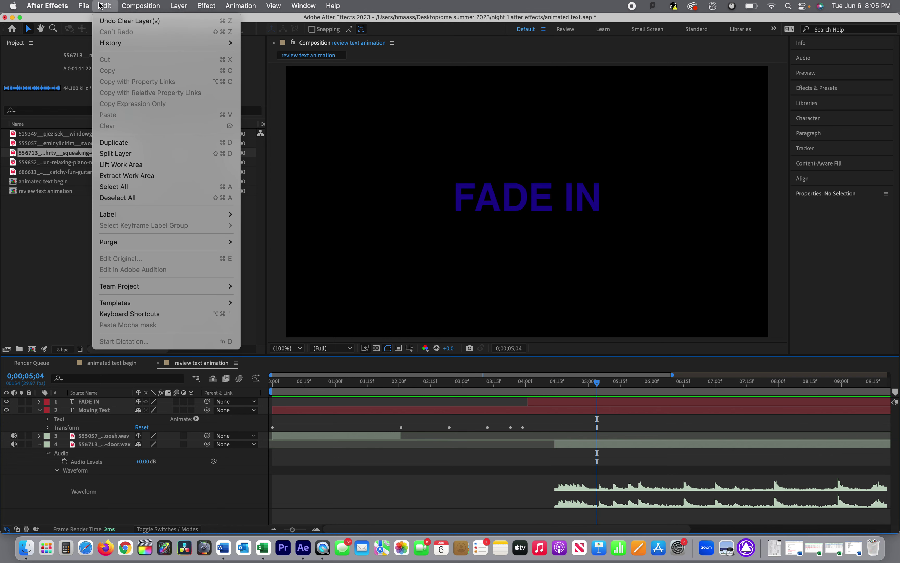
click(131, 154)
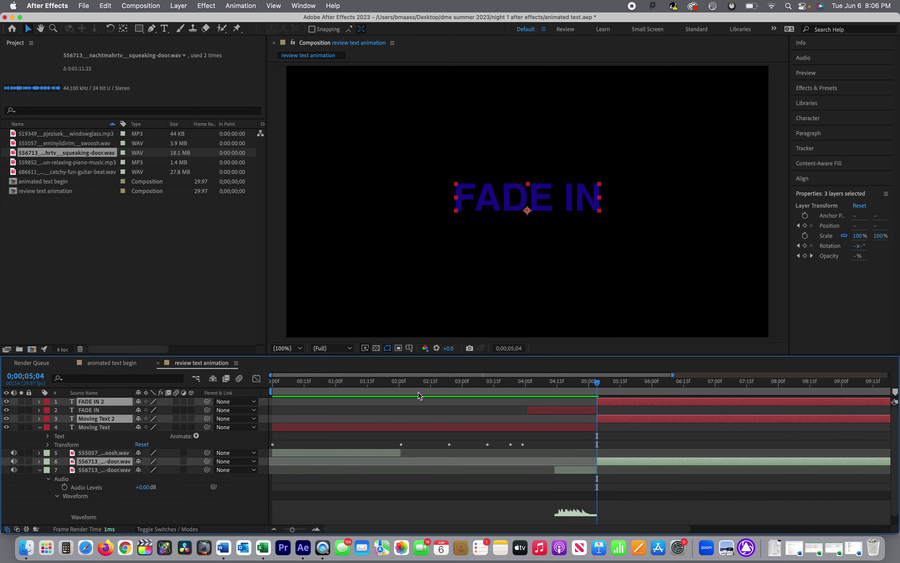
key(super+z)
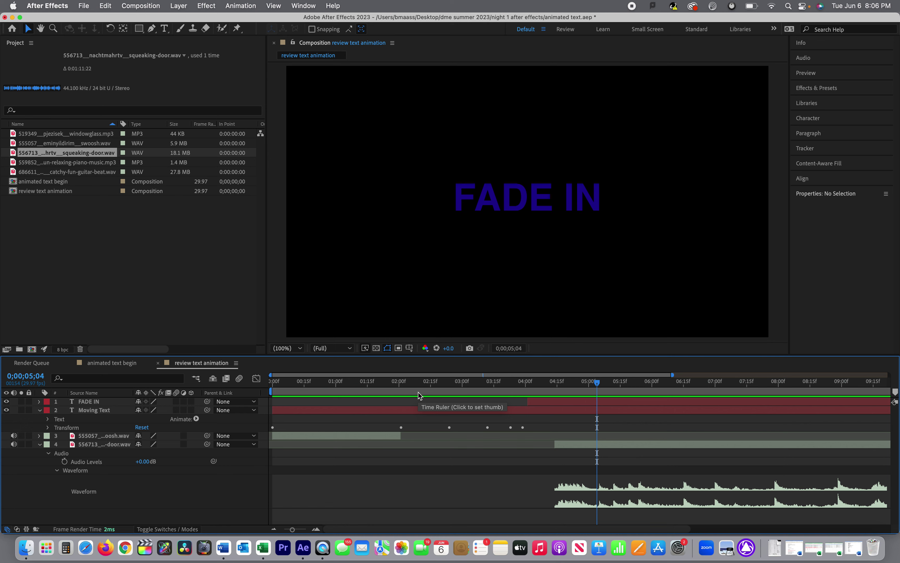
key(super+shift+z)
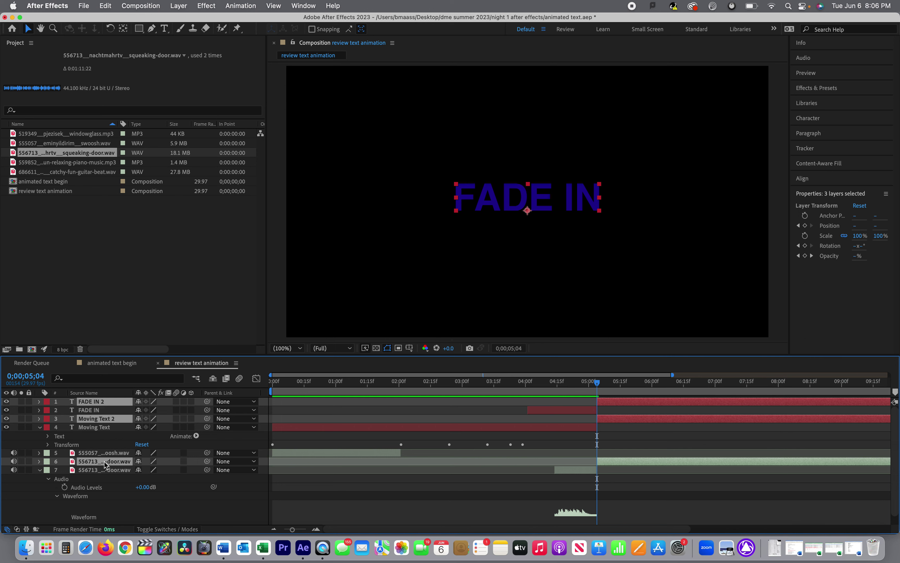
key(super+z)
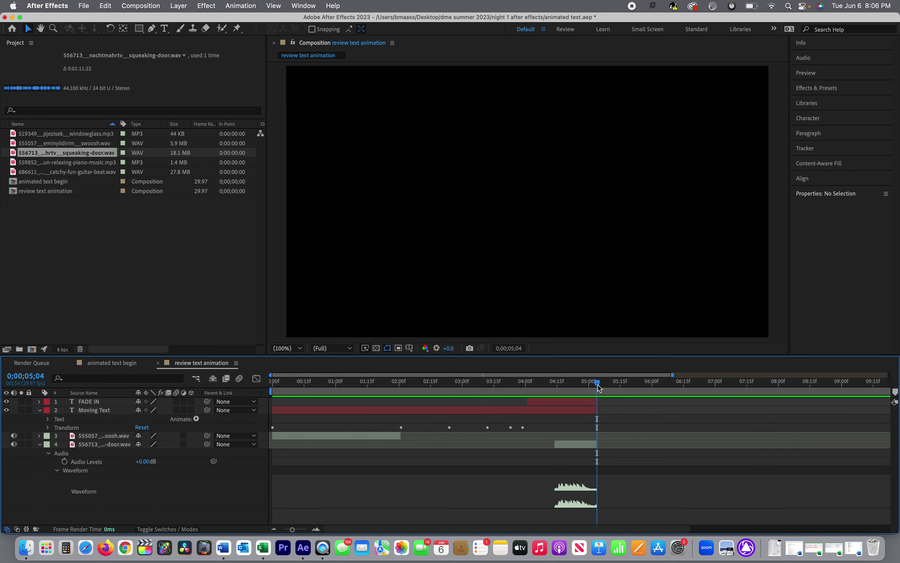
- Slide the short squeaking-door clip to start at 0;00;02;24 and play from 0;00;01;11 to check it against the text's rotation
drag(597, 387, 451, 405)
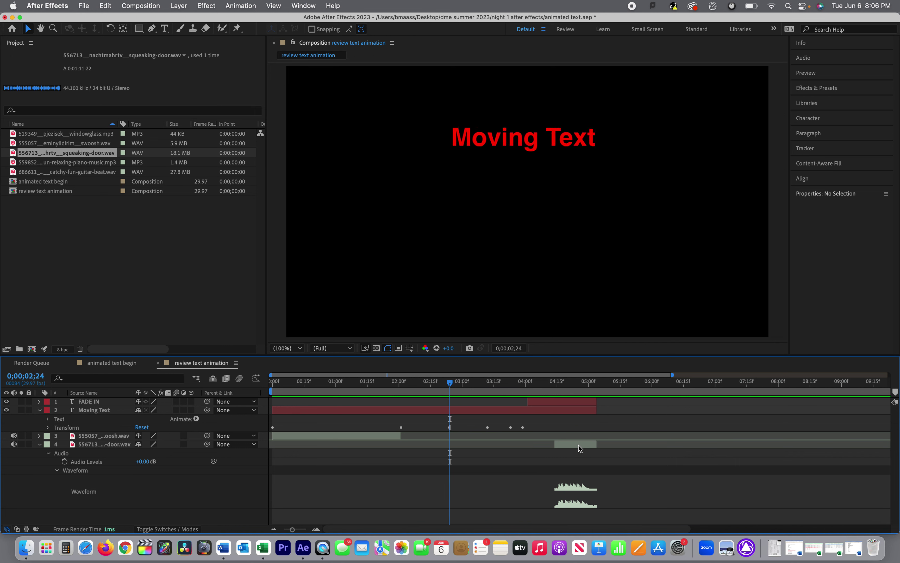
drag(579, 448, 474, 447)
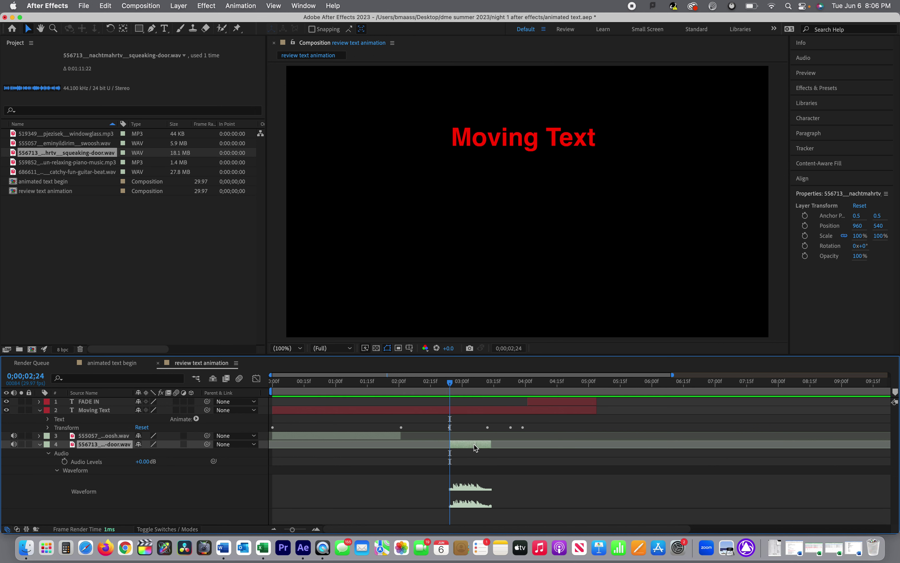
click(359, 383)
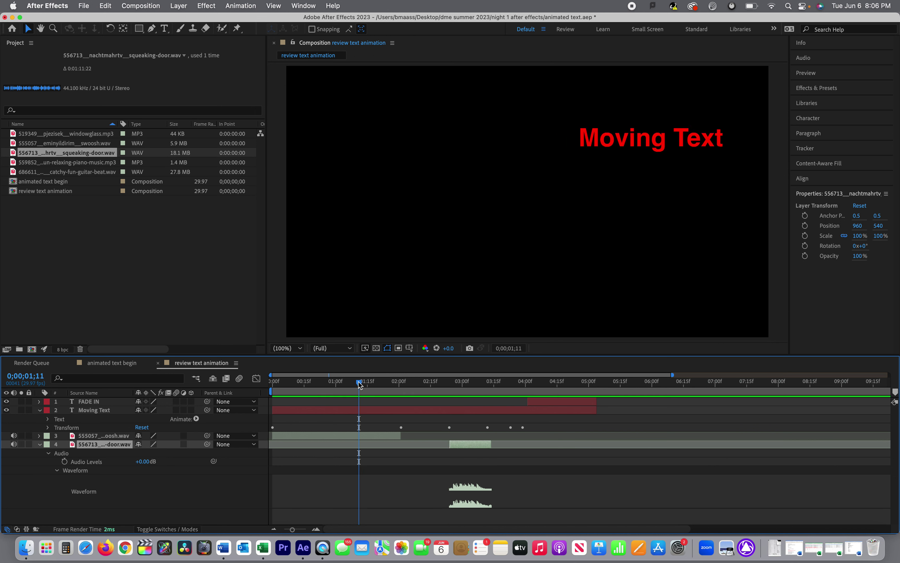
key(space)
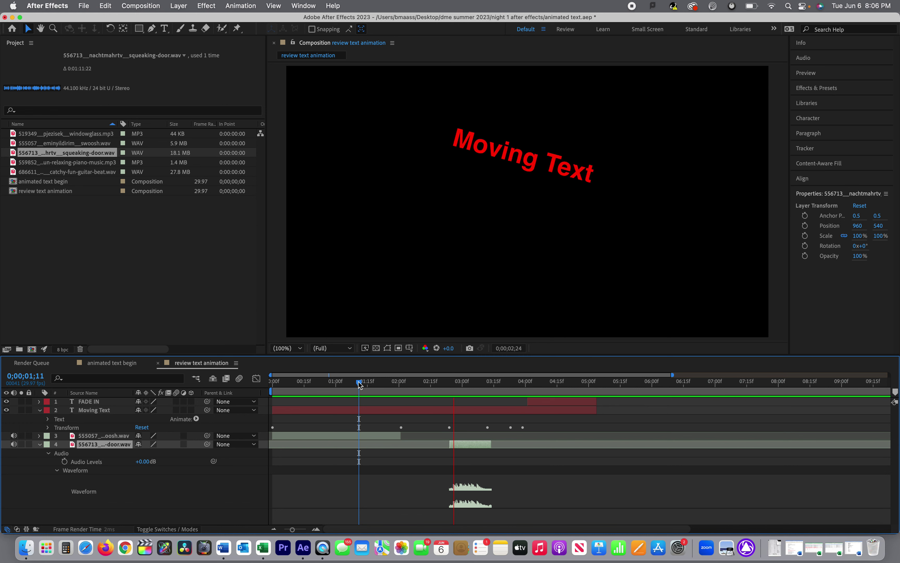
key(space)
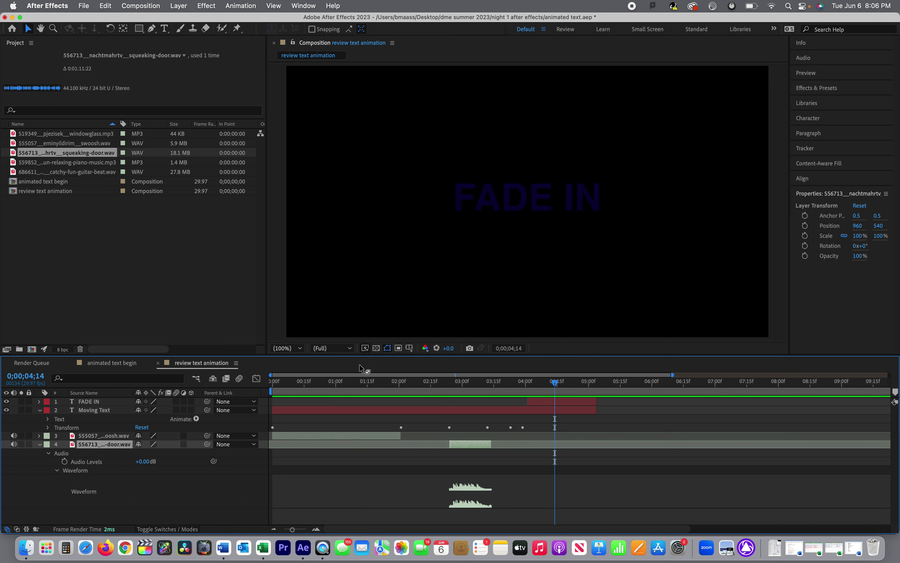
- Play the composition from the start to check the squeaking-door sound against the text's rotation
key(space)
key(Home)
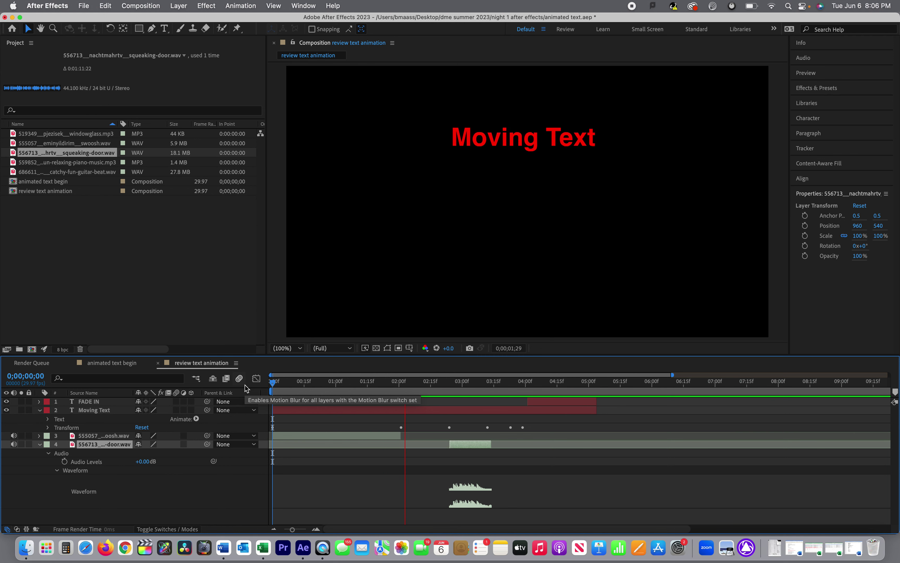
key(space)
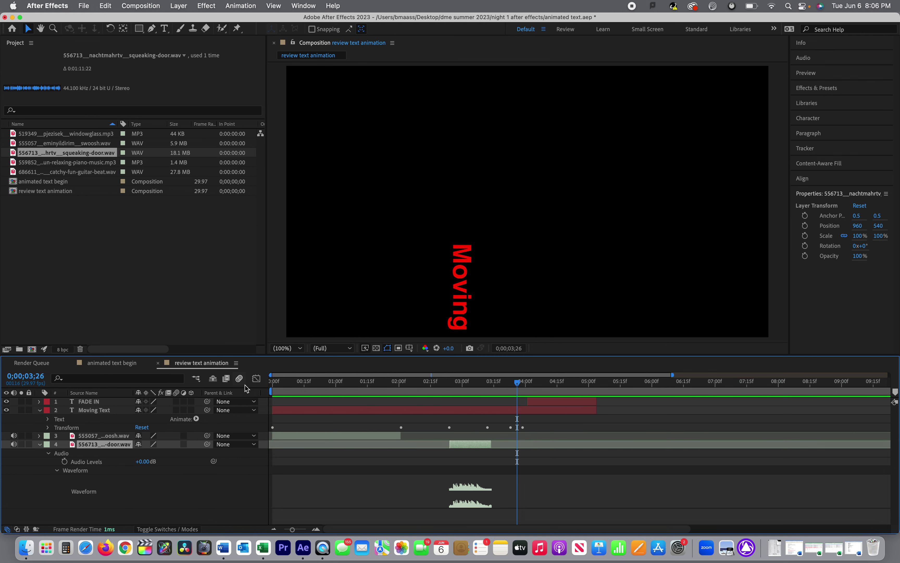
- Extend the swoosh layer to about 0;00;02;12, shift its two fade-out Audio Levels keyframes to begin at about 0;00;02;01, and play the result
click(39, 437)
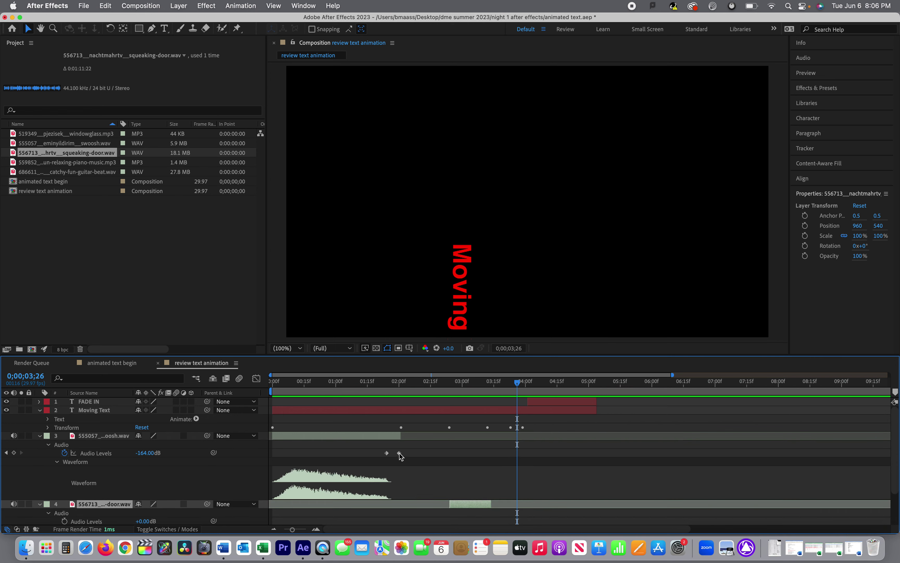
mouse_move(403, 435)
mouse_down()
mouse_move(425, 434)
mouse_move(401, 454)
mouse_move(422, 453)
mouse_move(401, 454)
mouse_up()
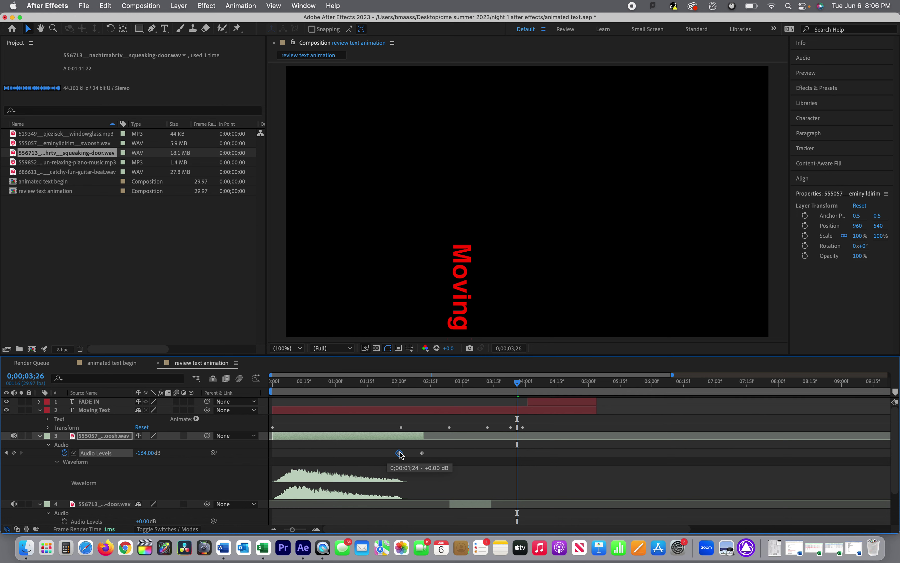
drag(351, 385, 215, 391)
key(space)
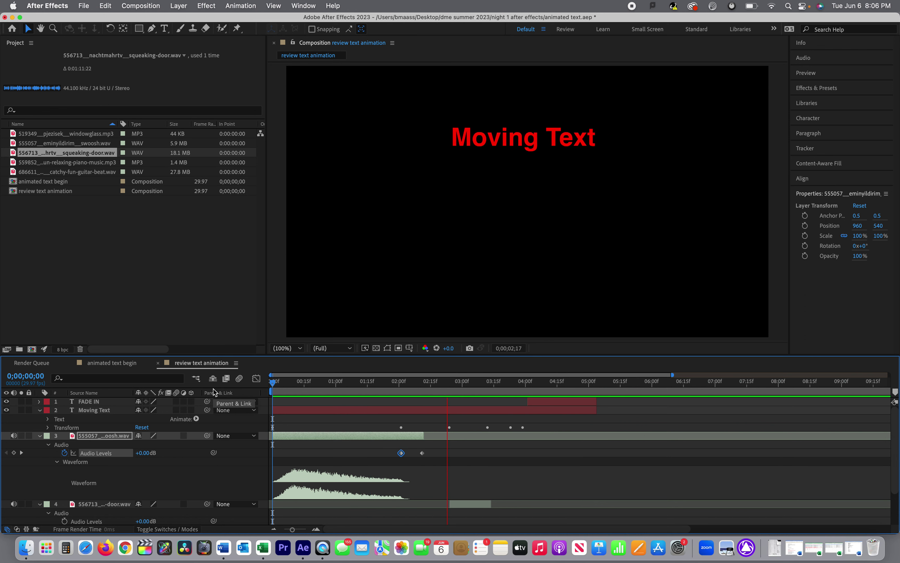
key(space)
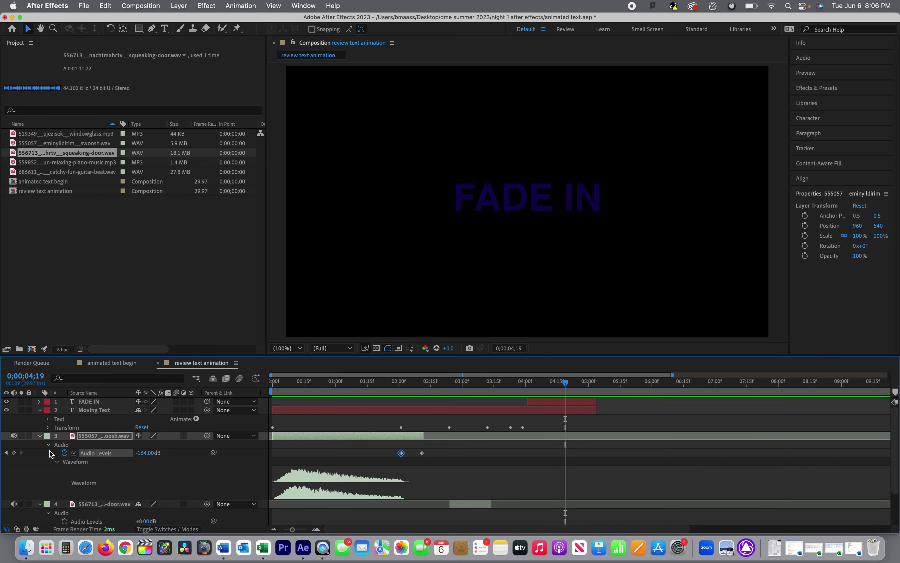
click(40, 435)
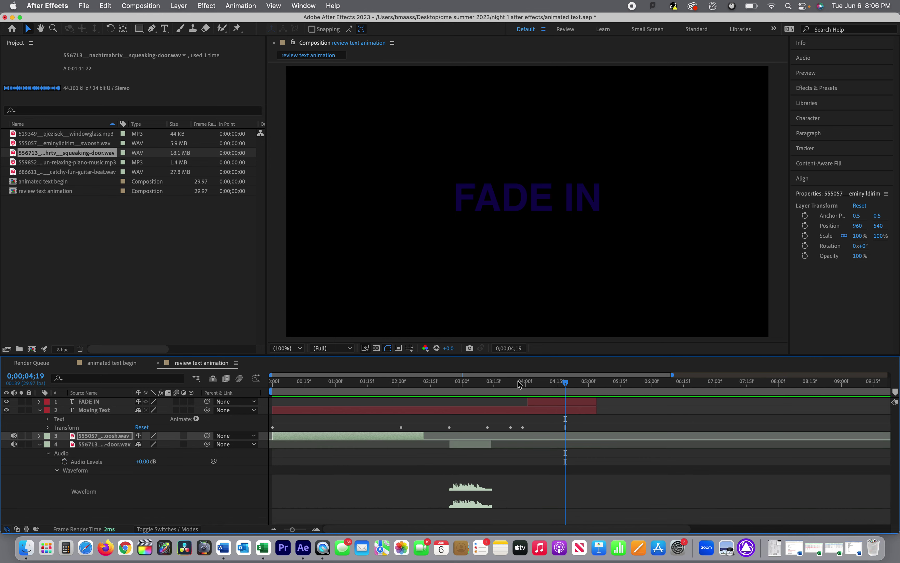
- Collapse the squeaking-door layer, and add windowglass.mp3 as the bottom layer with its audio waveform shown
drag(567, 389, 549, 395)
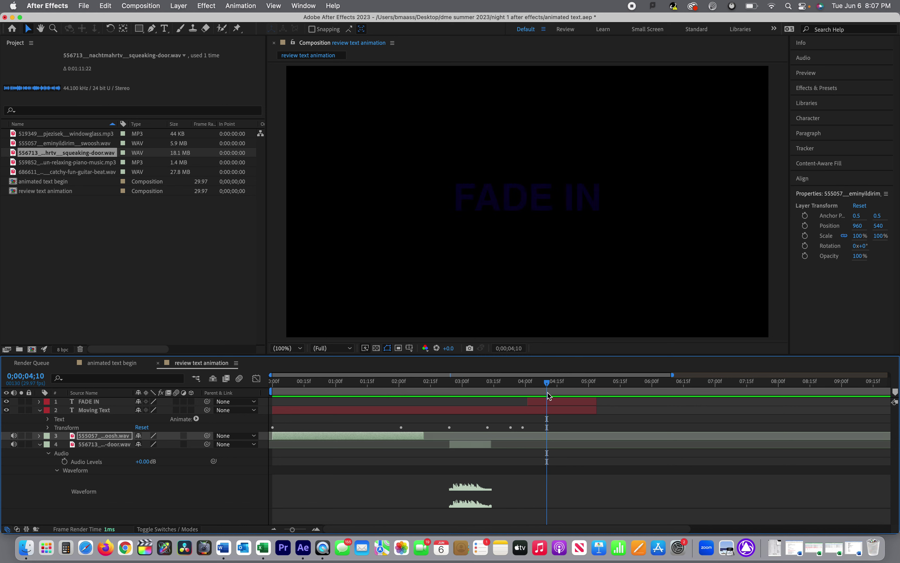
click(39, 444)
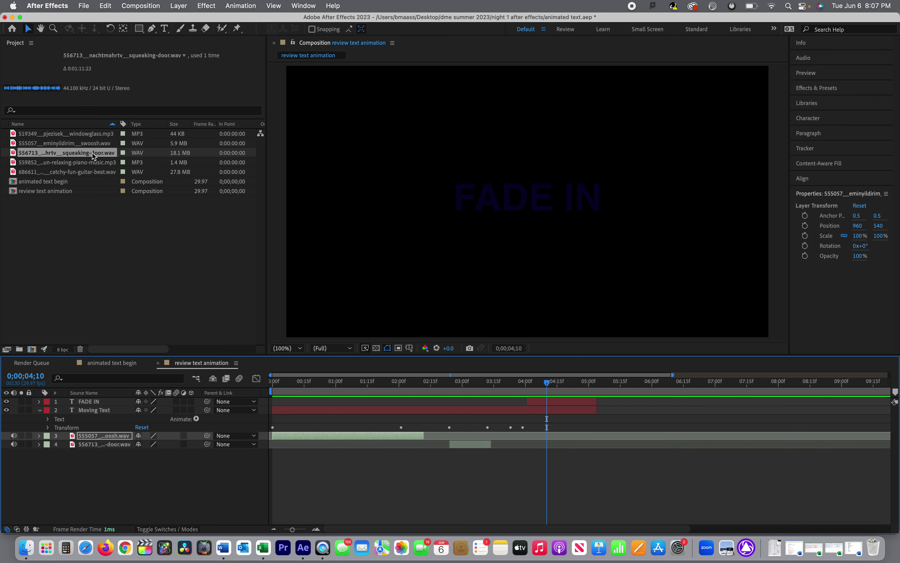
click(93, 136)
drag(13, 137, 103, 478)
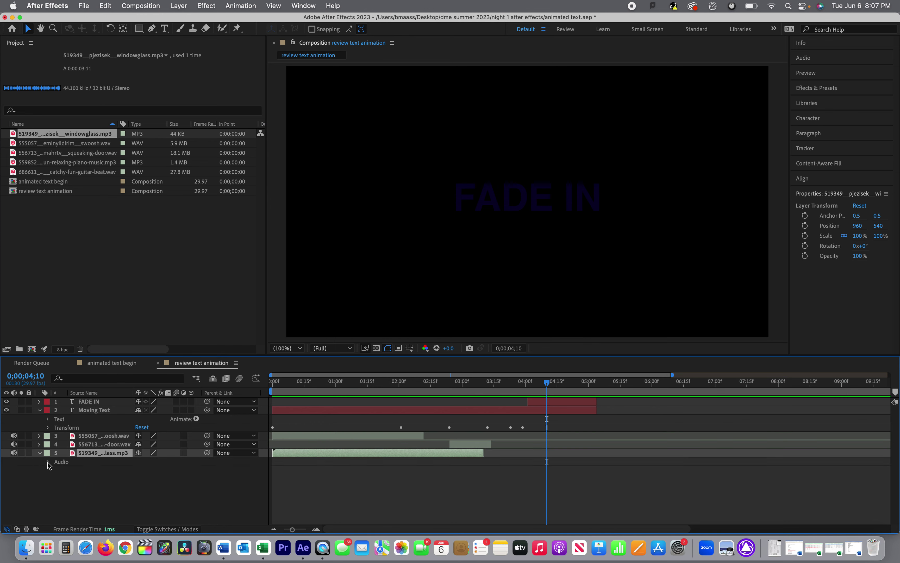
click(48, 462)
click(57, 479)
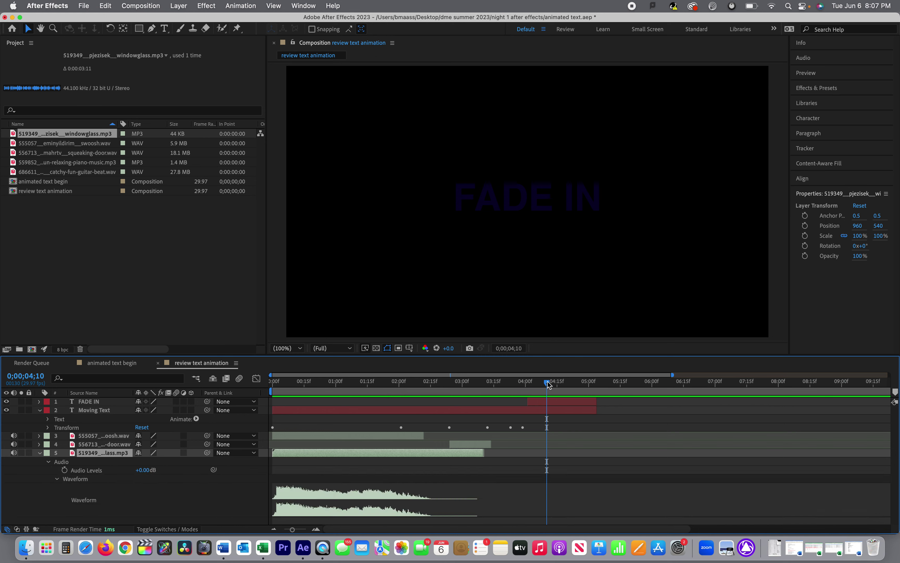
- Play from the start to hear the windowglass sound, and slide its layer to start at about 0;00;04;16
drag(548, 383, 267, 402)
key(space)
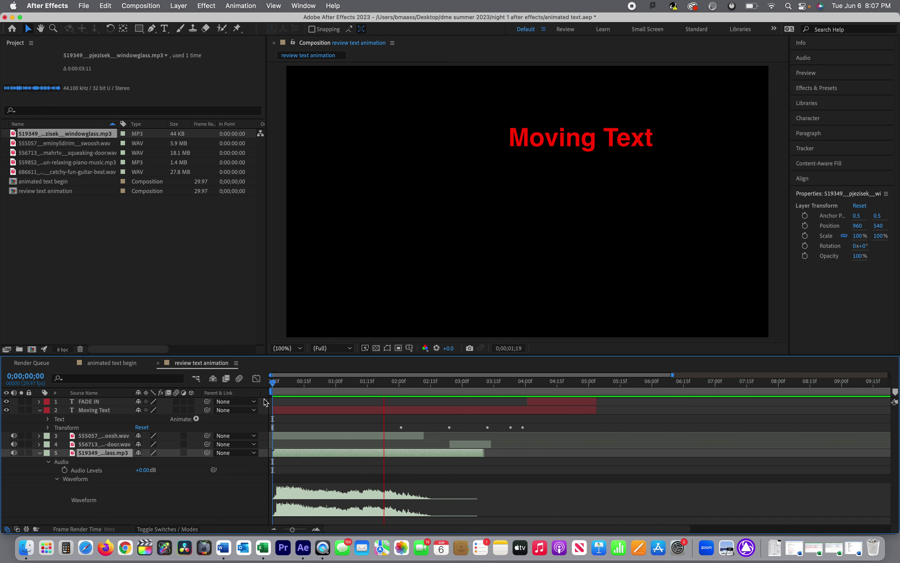
key(space)
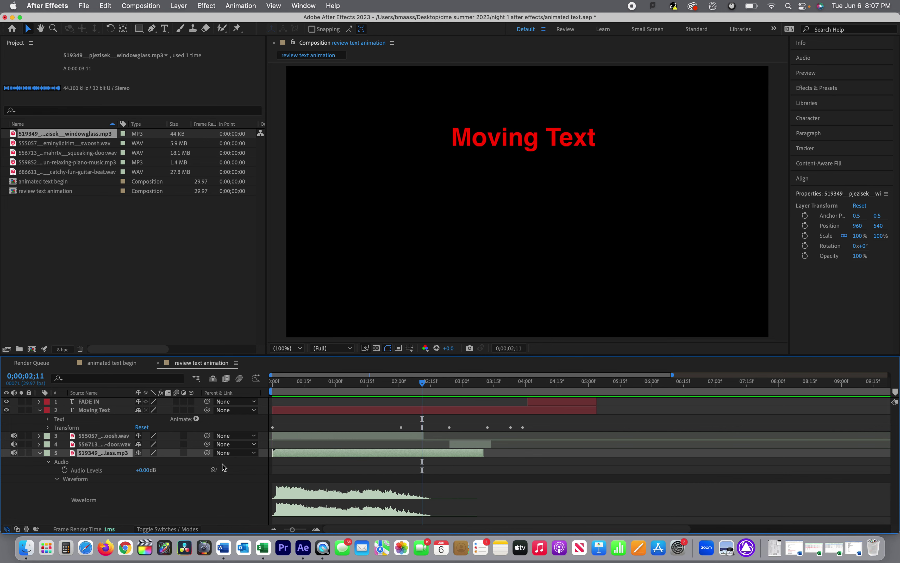
drag(328, 455, 614, 449)
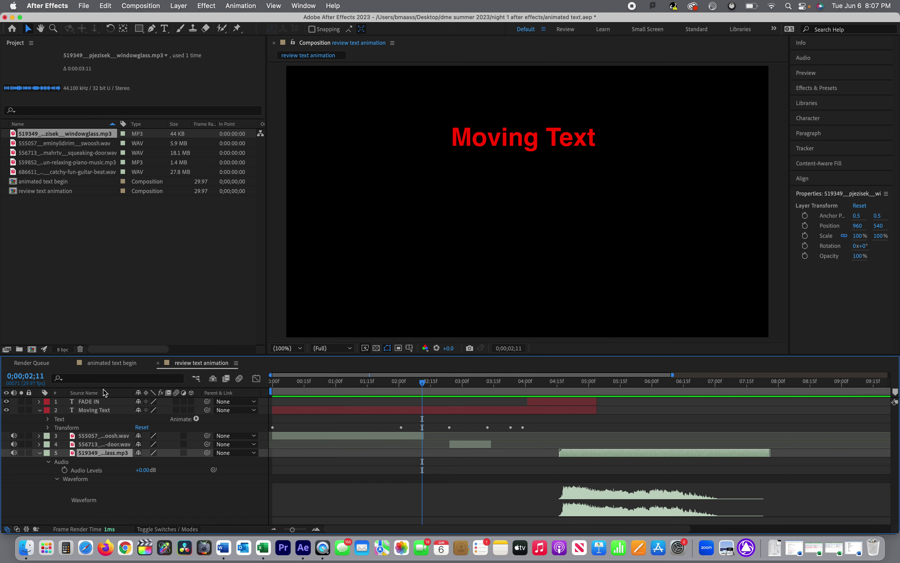
- Expand the FADE IN layer's transform properties, collapse Moving Text, and play the composition from the start
click(39, 401)
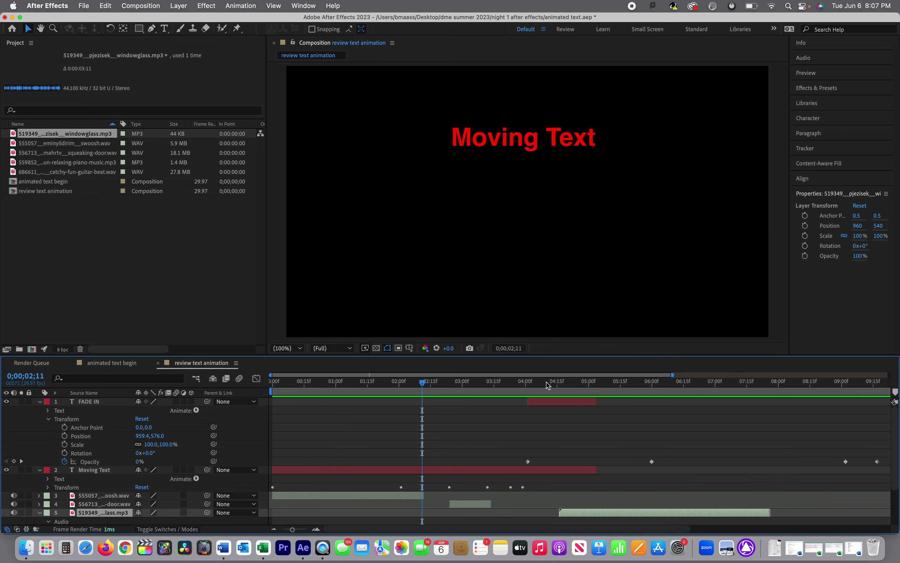
mouse_move(547, 385)
mouse_down()
mouse_move(674, 383)
mouse_move(500, 391)
mouse_move(683, 399)
mouse_move(889, 389)
mouse_move(557, 388)
mouse_up()
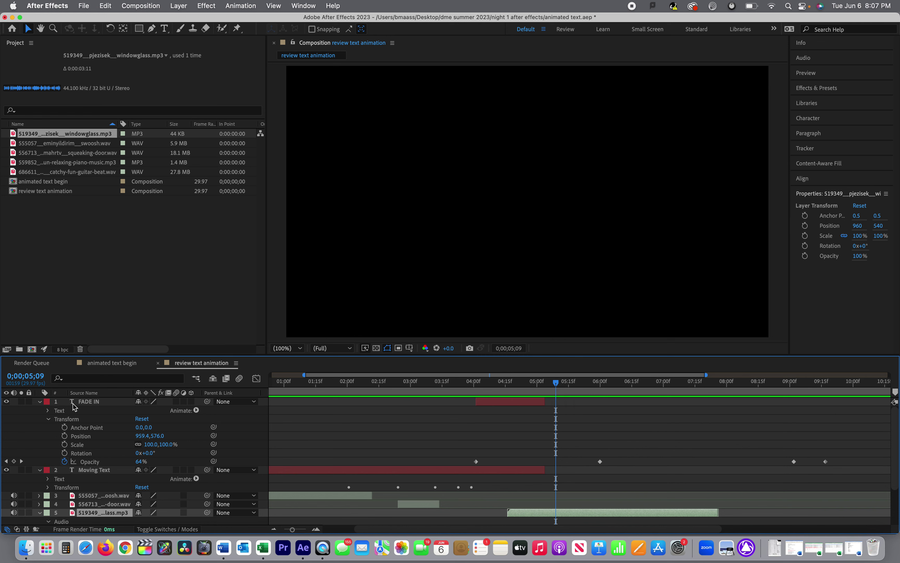
click(40, 470)
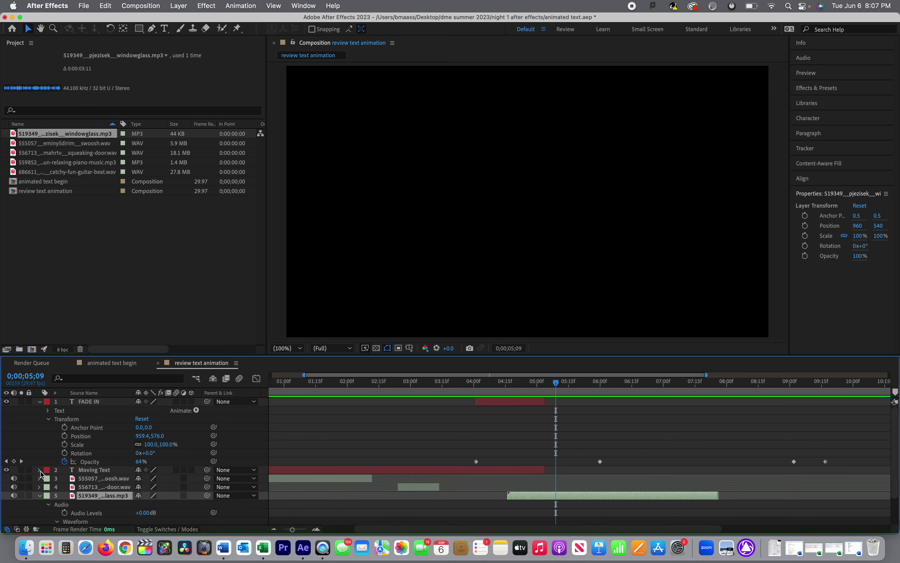
drag(556, 382, 149, 387)
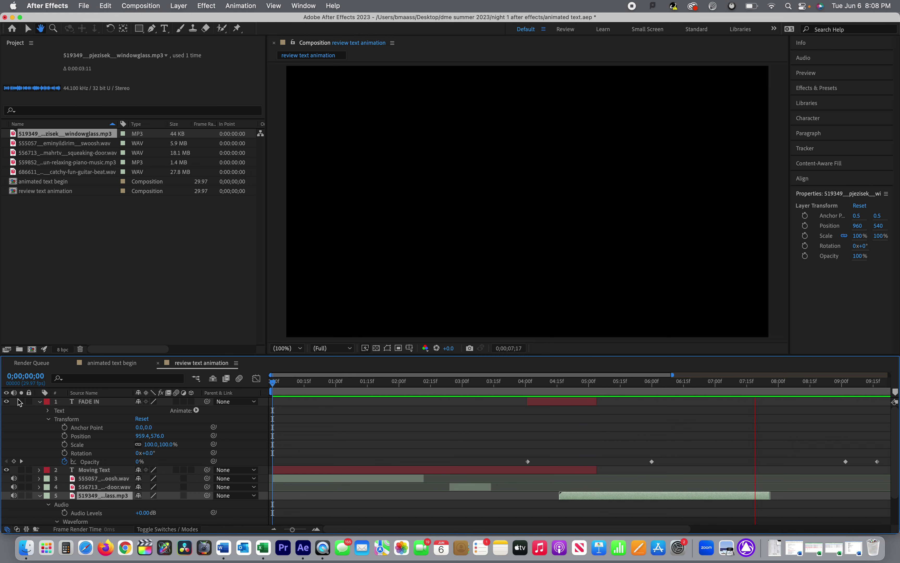
key(space)
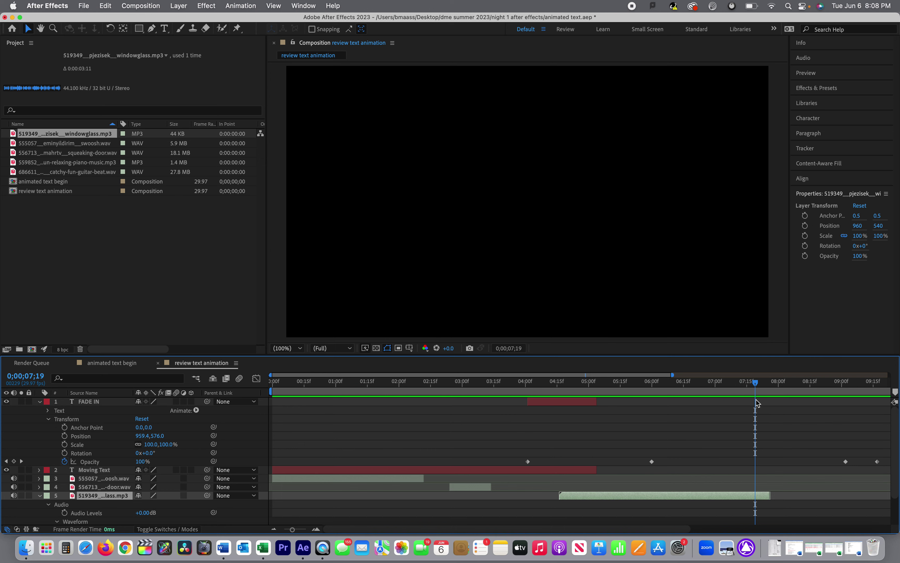
- Trim about 15 frames off the end of the windowglass layer and slide it to start at about 0;00;04;25
drag(673, 374, 892, 373)
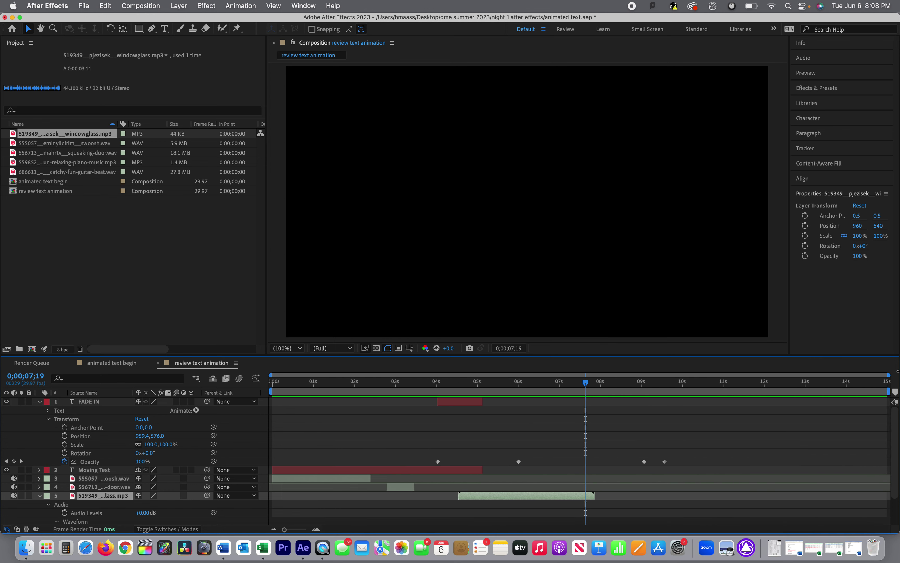
drag(575, 398, 495, 412)
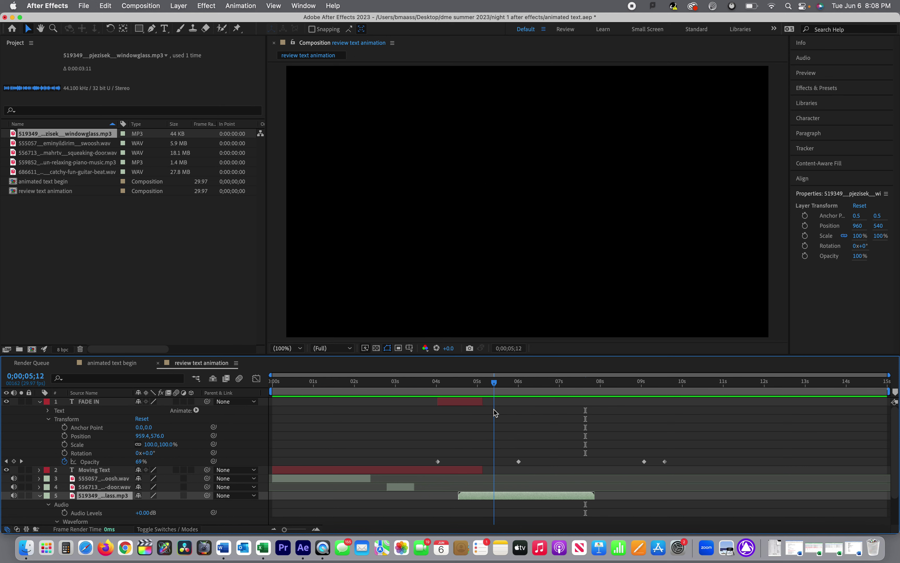
scroll(335, 435, down, 2)
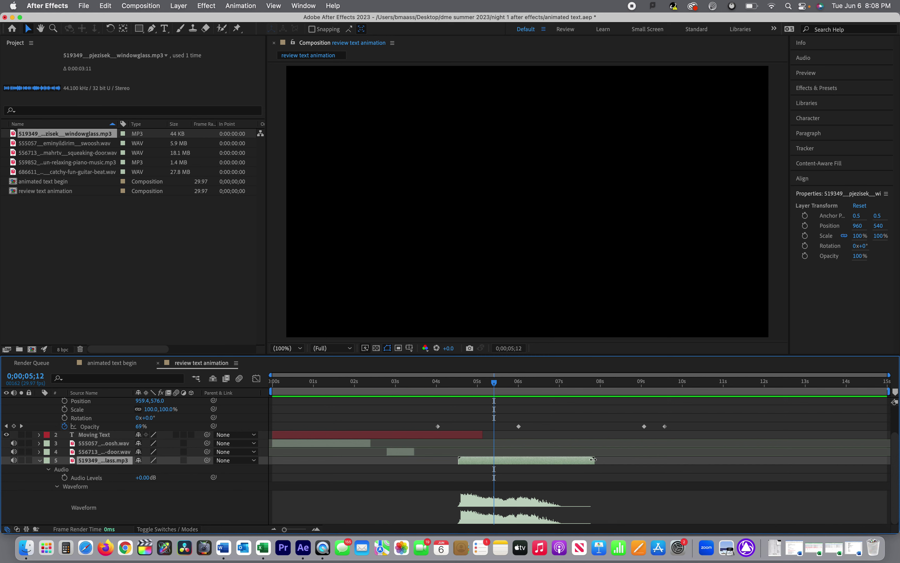
drag(593, 460, 525, 461)
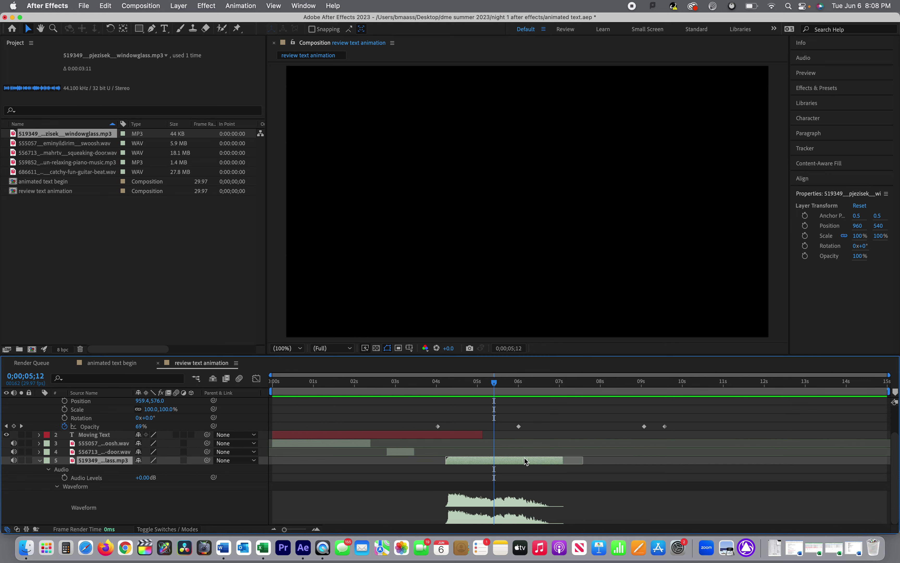
drag(358, 383, 455, 385)
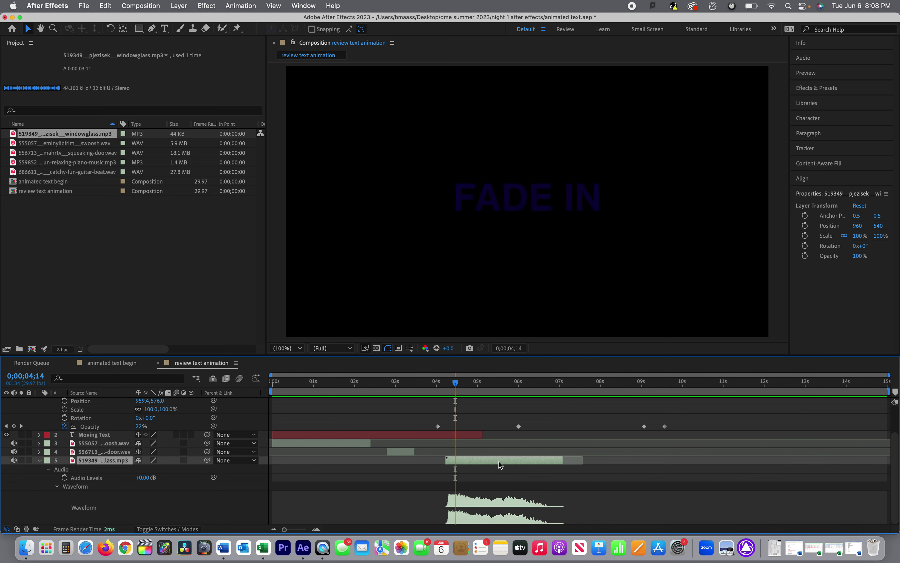
drag(498, 461, 523, 461)
click(491, 384)
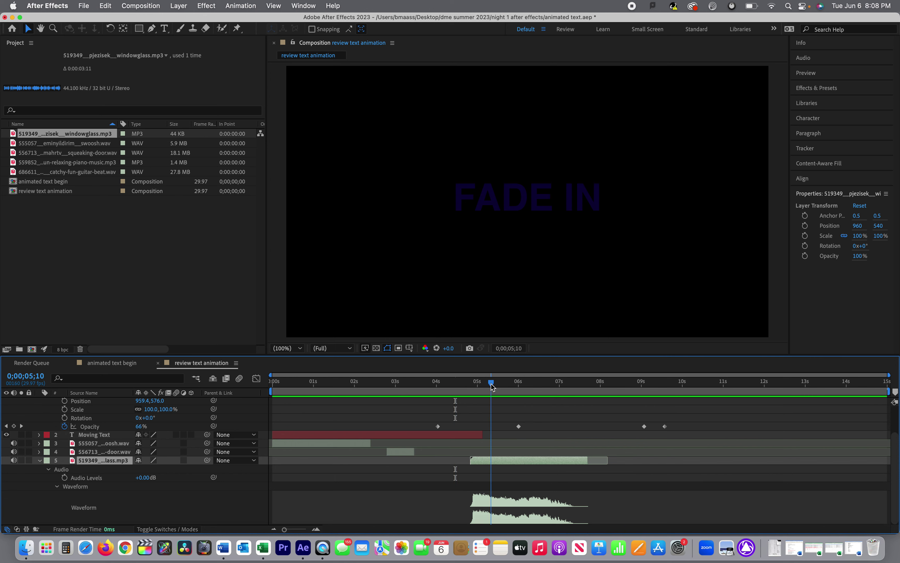
drag(491, 384, 527, 384)
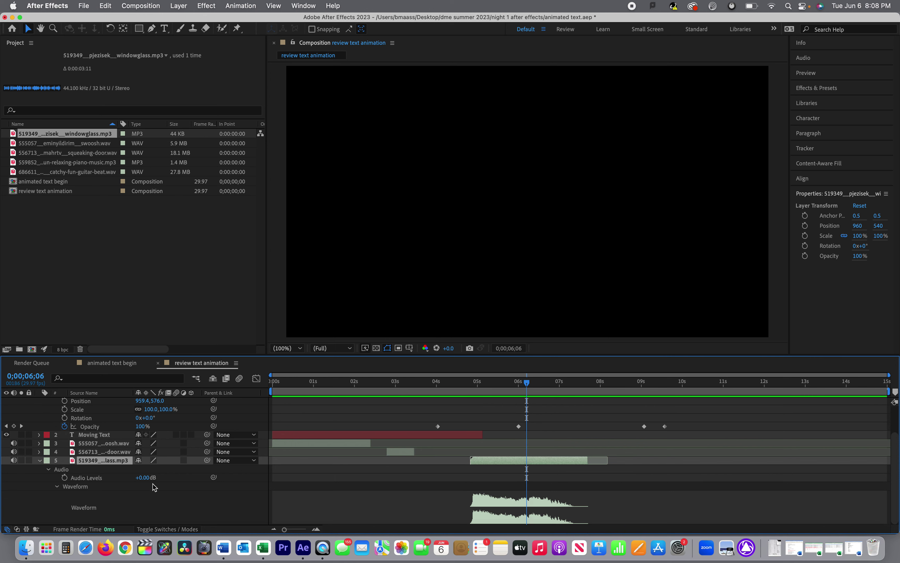
click(40, 461)
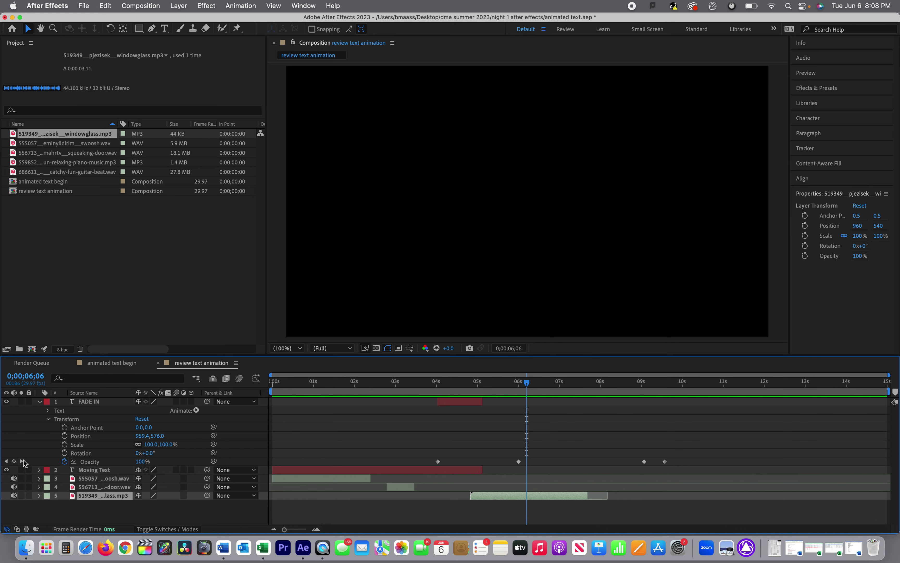
- Extend the FADE IN layer to about 0;00;10;05 and shift its last two Opacity keyframes so the fade-out ends at 0;00;09;28
click(7, 462)
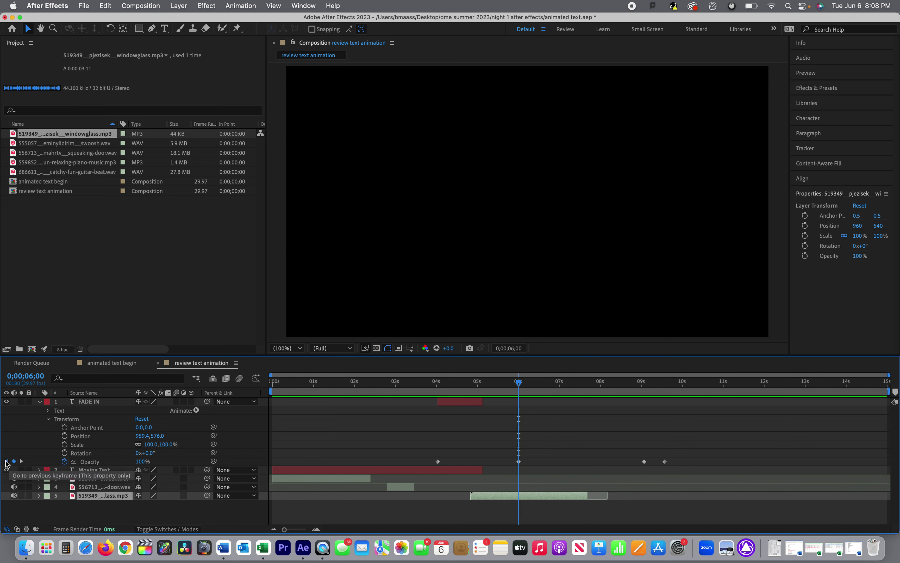
click(7, 462)
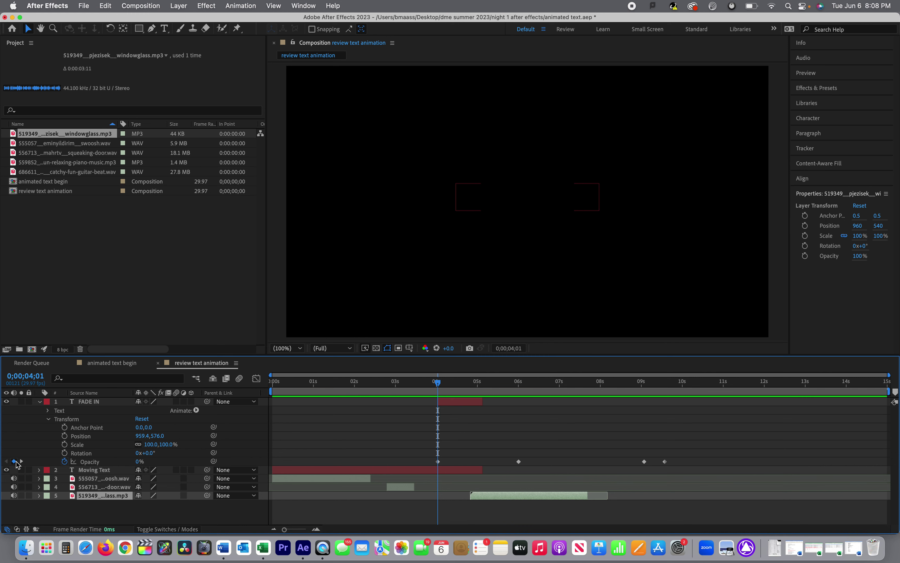
click(21, 461)
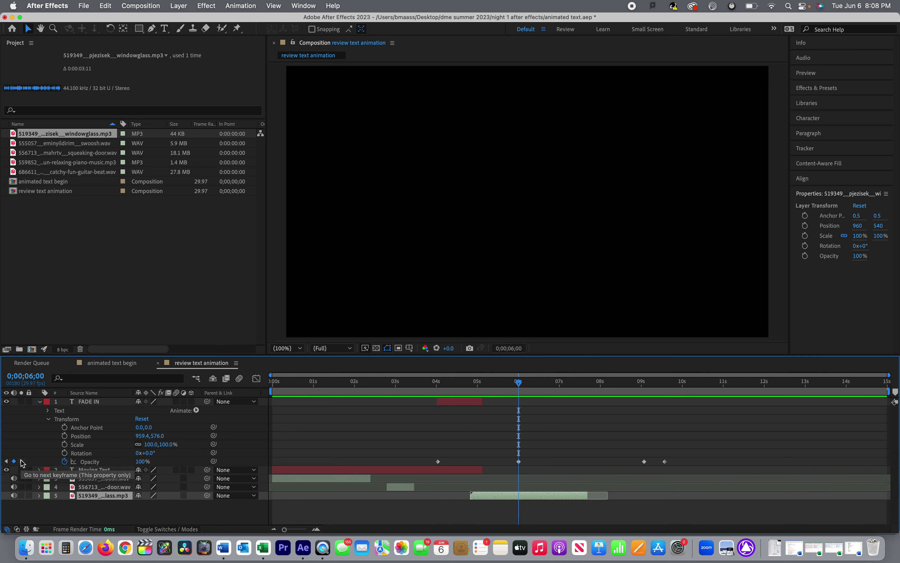
click(21, 462)
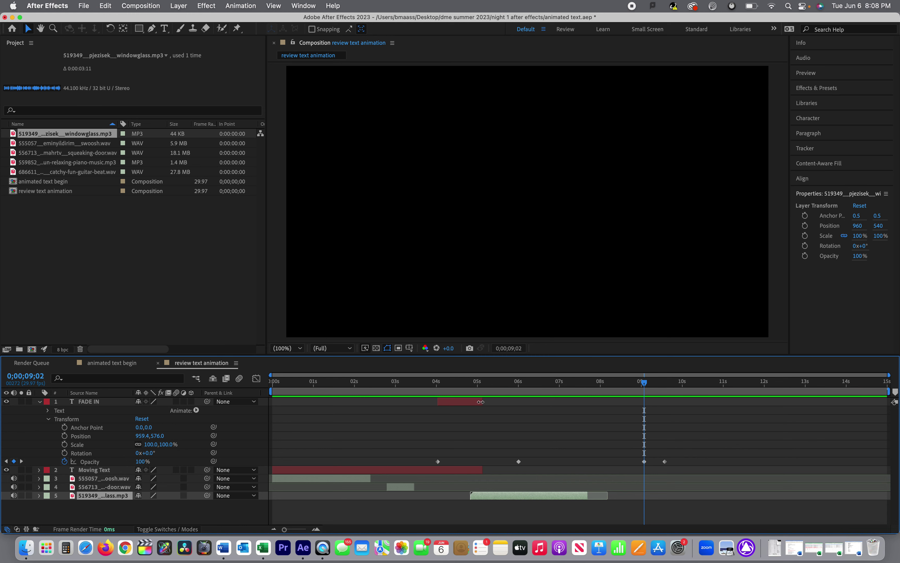
drag(480, 401, 687, 413)
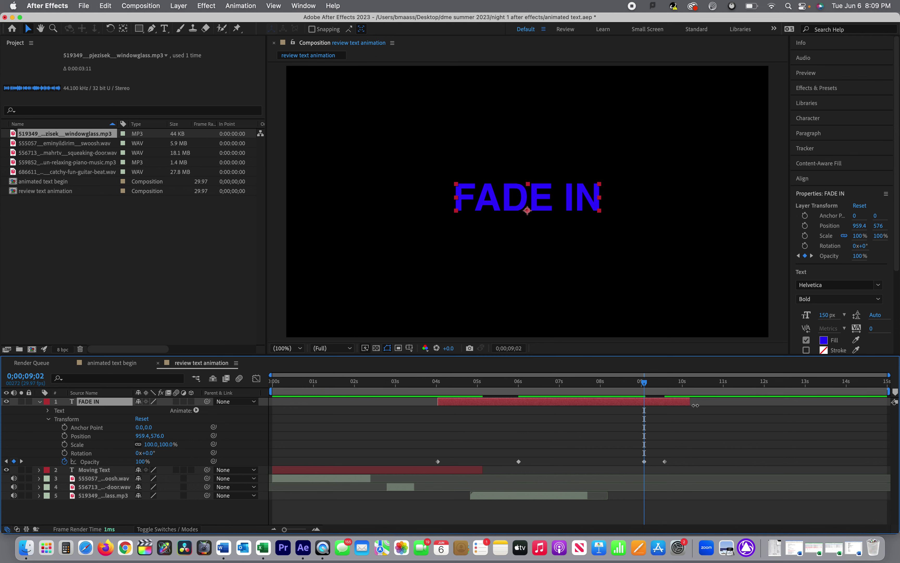
drag(638, 452, 682, 464)
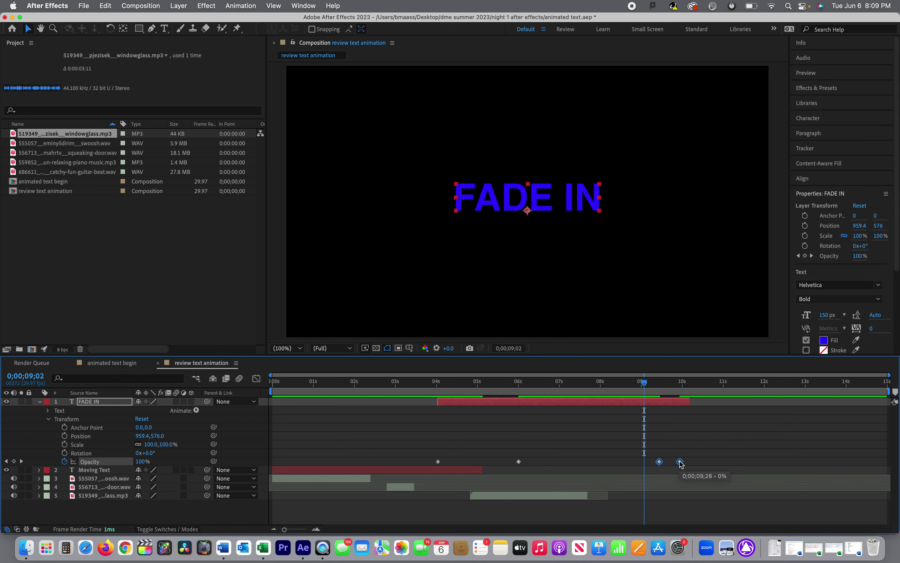
- Set the review text animation composition's duration to 0;00;10;00
drag(649, 385, 685, 393)
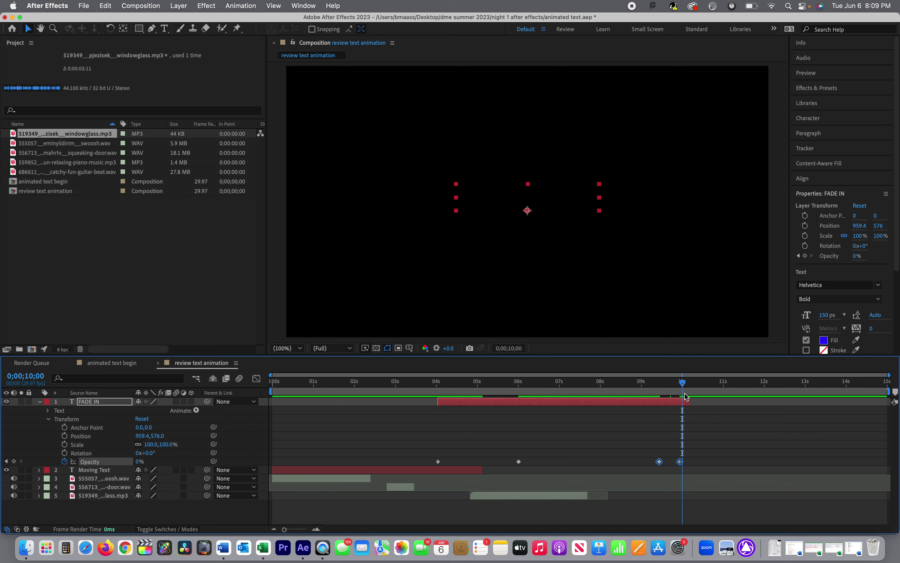
click(141, 6)
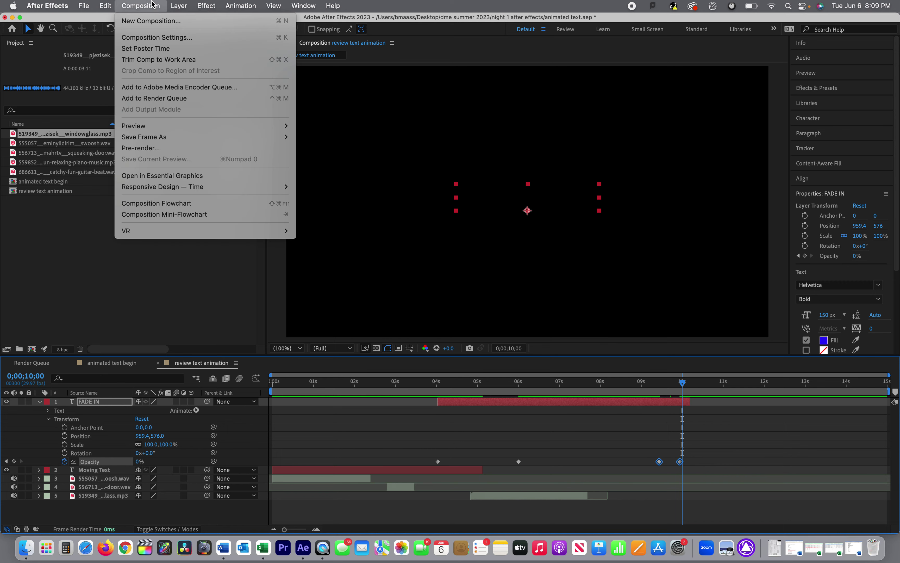
click(165, 38)
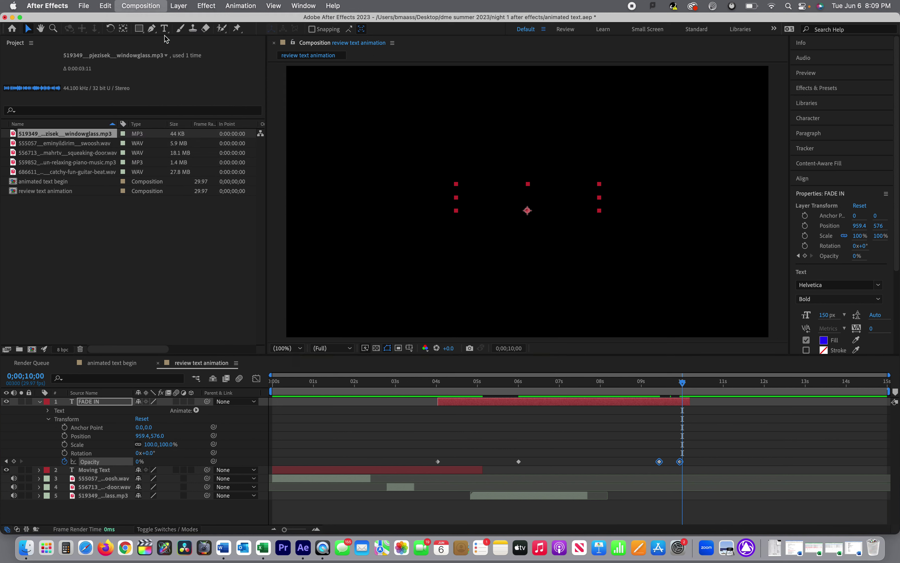
click(384, 319)
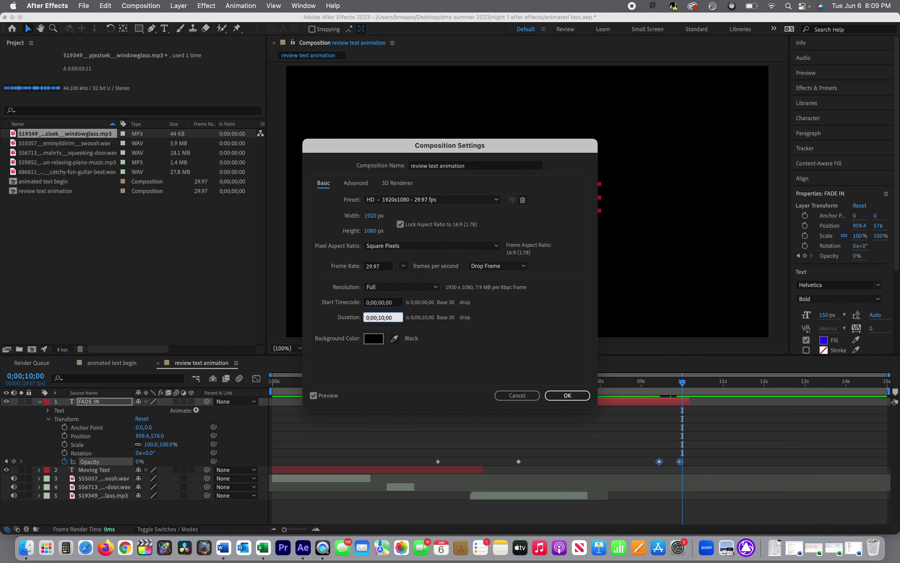
click(565, 394)
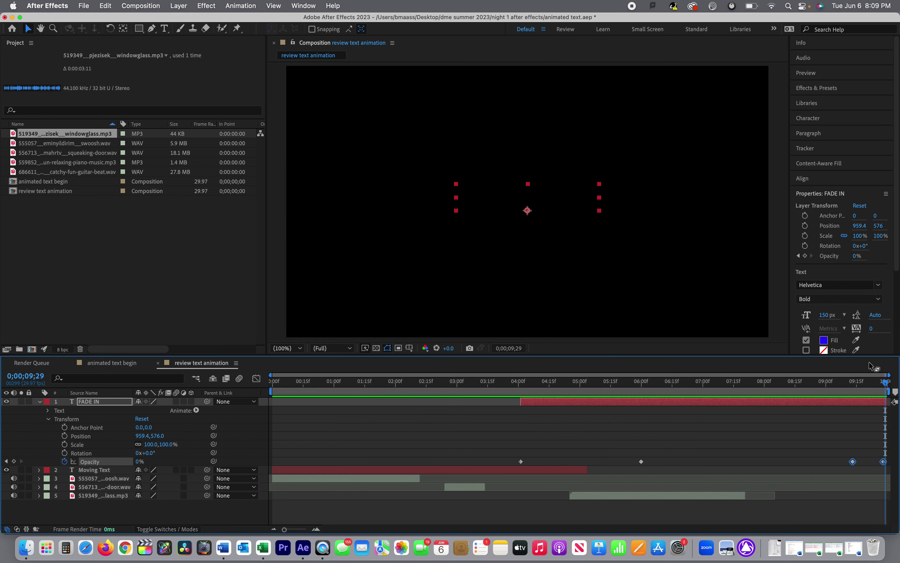
- Play the shortened composition from the start, and slide the windowglass layer to start at about 0;00;04;13
drag(880, 387, 183, 430)
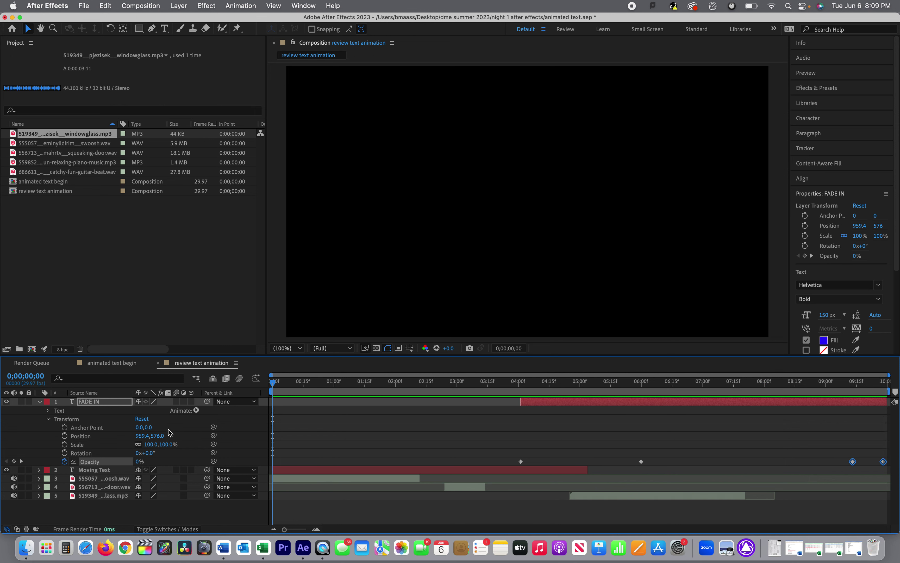
key(space)
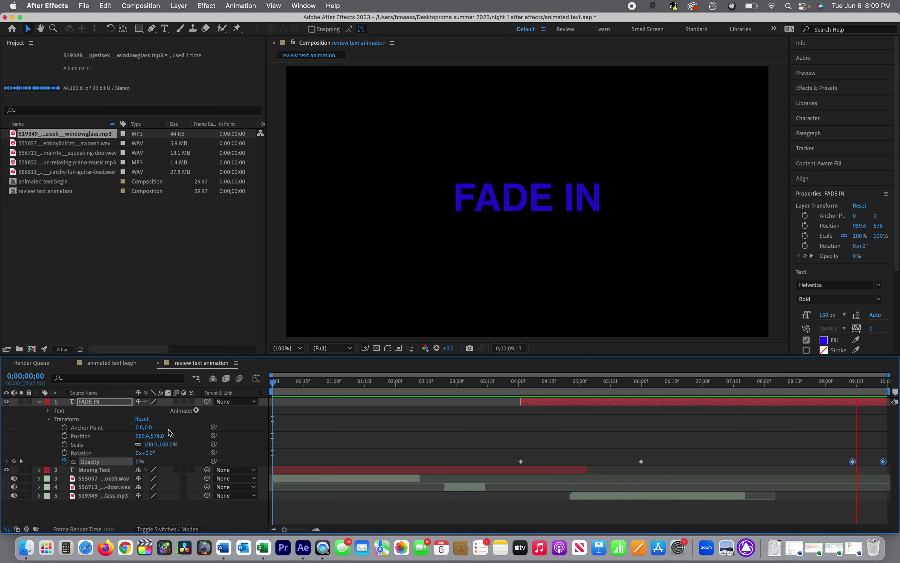
key(space)
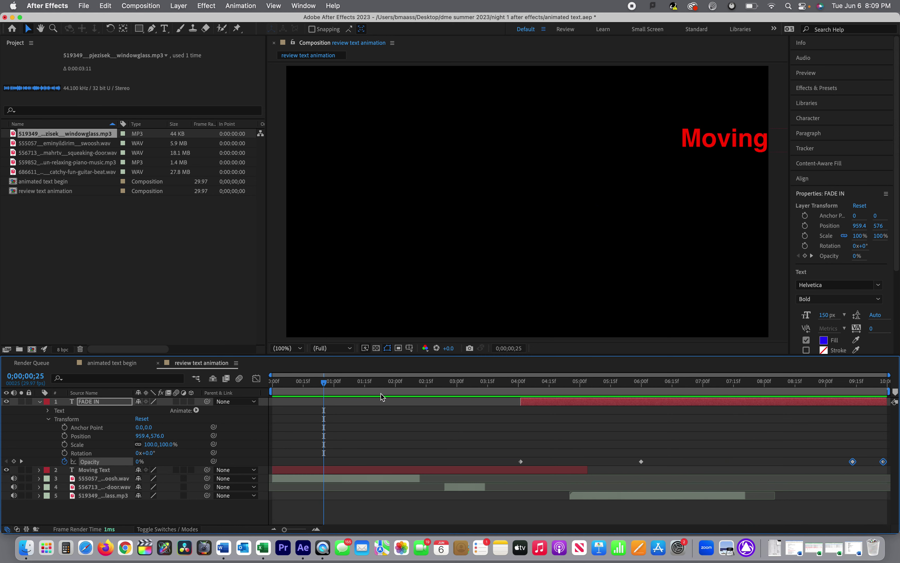
drag(424, 380, 534, 441)
drag(629, 498, 603, 500)
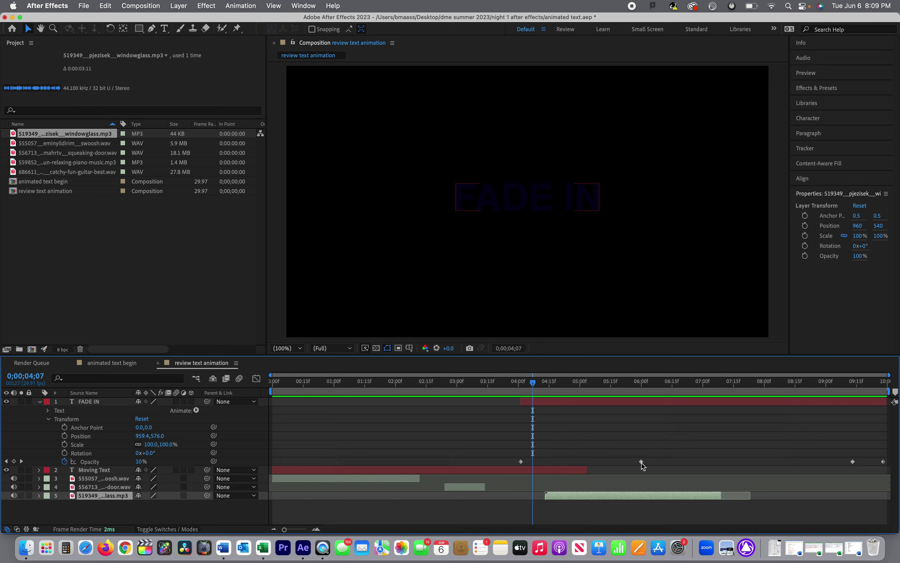
- Move FADE IN's first two Opacity keyframes to about 0;00;06;17 and 0;00;07;05, and trim the layer's start to about 0;00;06;09
drag(521, 462, 704, 462)
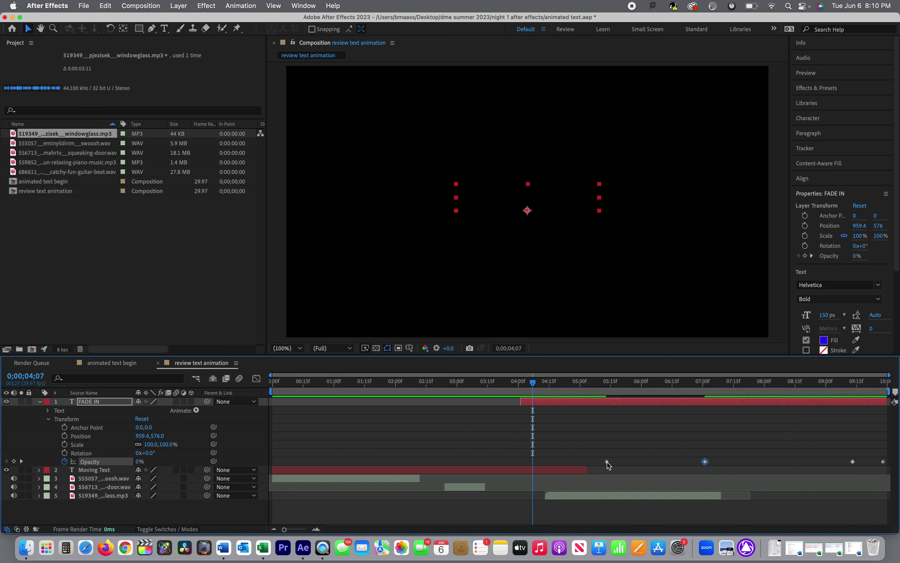
drag(605, 461, 714, 465)
click(708, 464)
drag(520, 401, 661, 410)
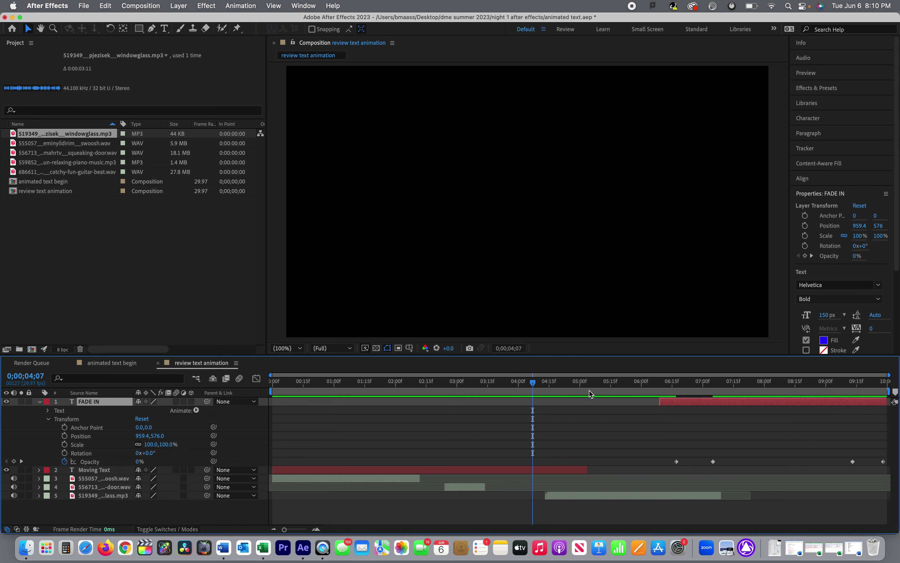
- Play the composition from the start to check the delayed FADE IN title against the windowglass sound
drag(562, 383, 186, 393)
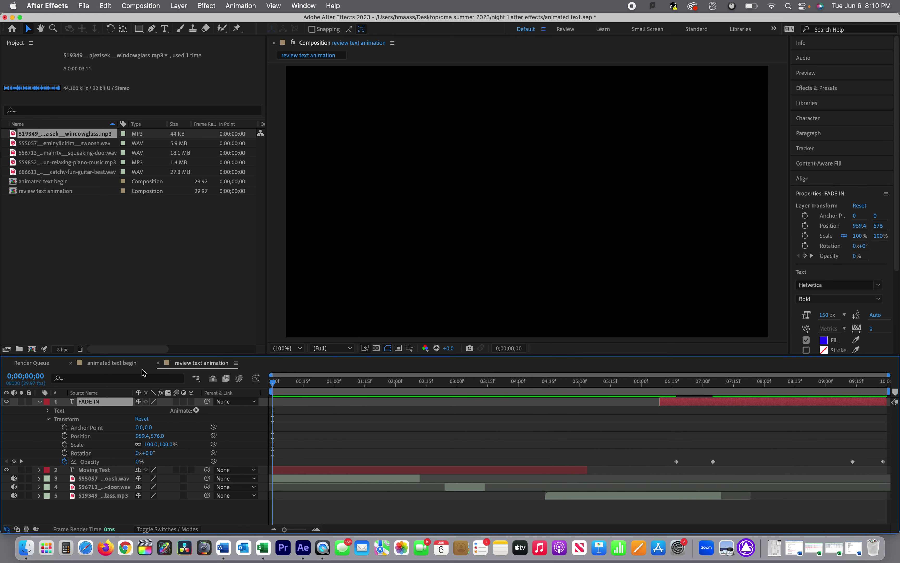
key(space)
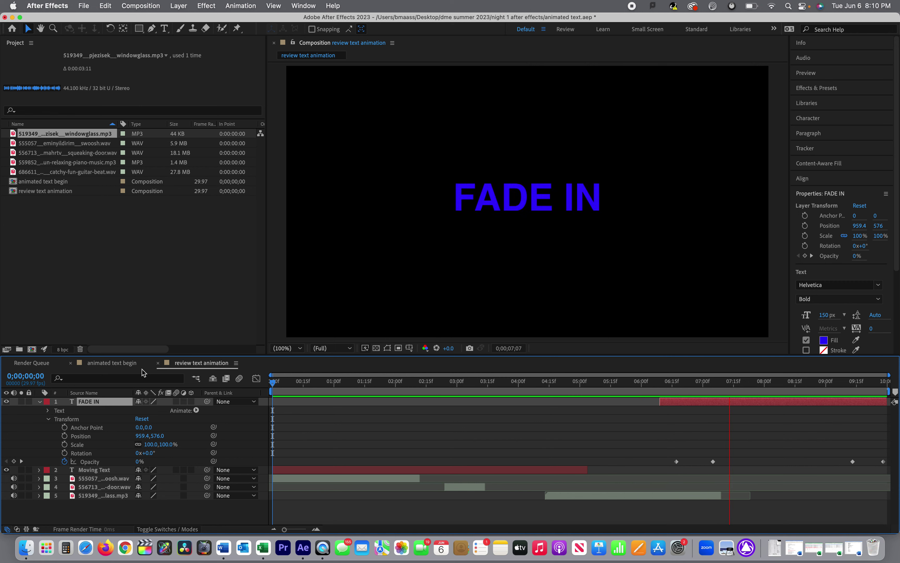
key(space)
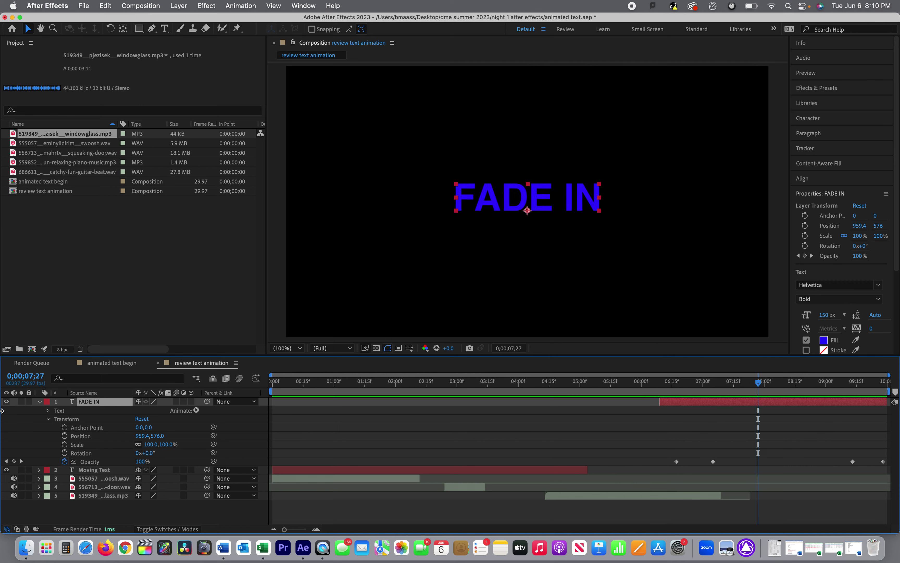
- Collapse the FADE IN layer, and add the catchy-fun-guitar-beat audio as the lowest layer, starting at about 0;00;06;16
click(39, 402)
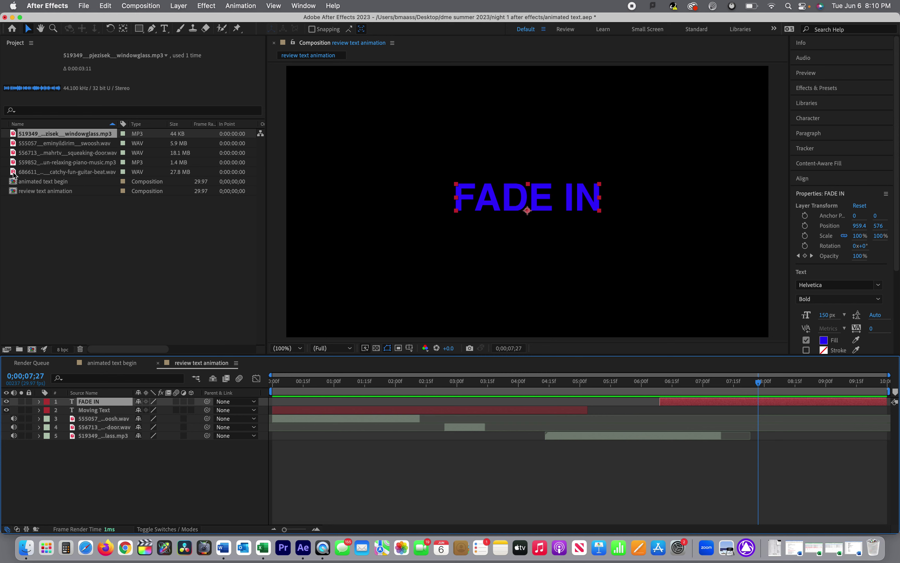
drag(13, 174, 91, 459)
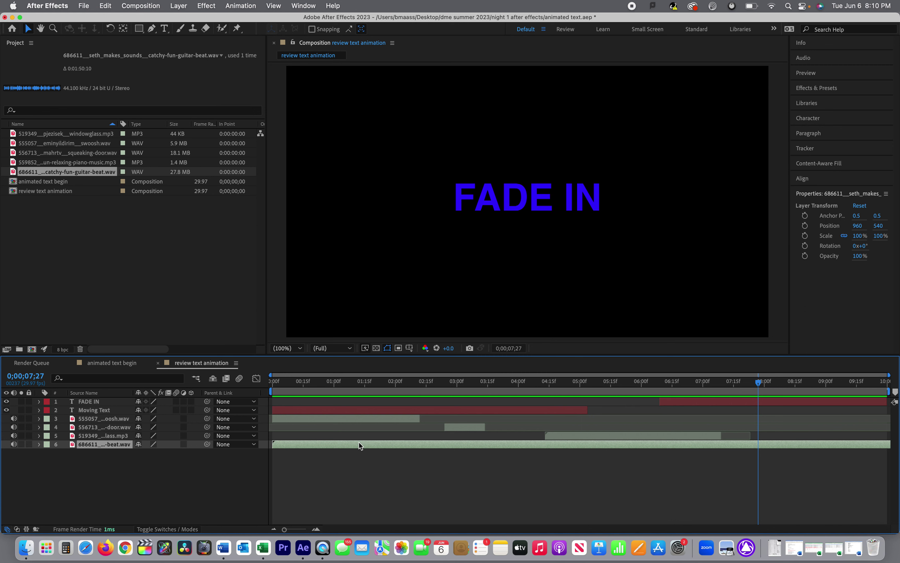
drag(359, 445, 760, 446)
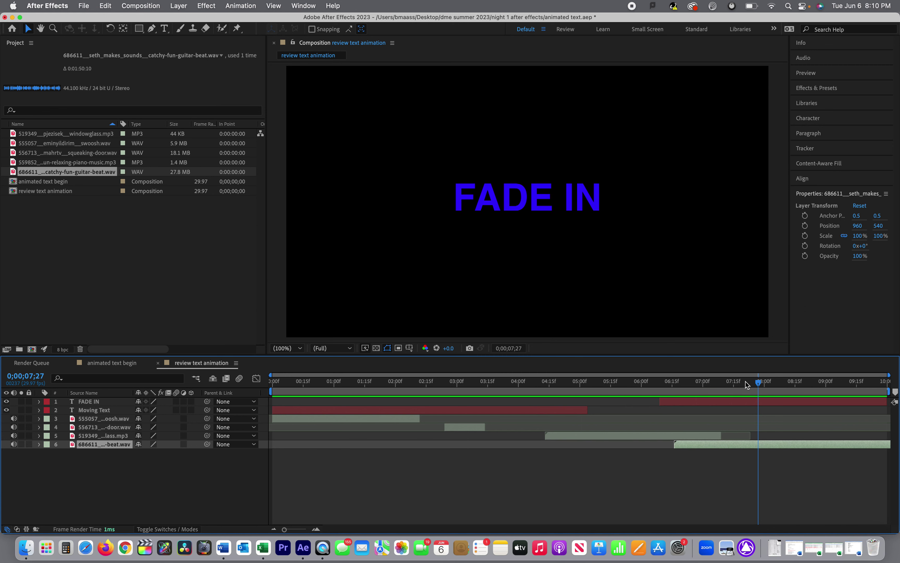
- Play the composition from 0;00;06;13 to hear the guitar beat under the FADE IN title
drag(746, 384, 669, 392)
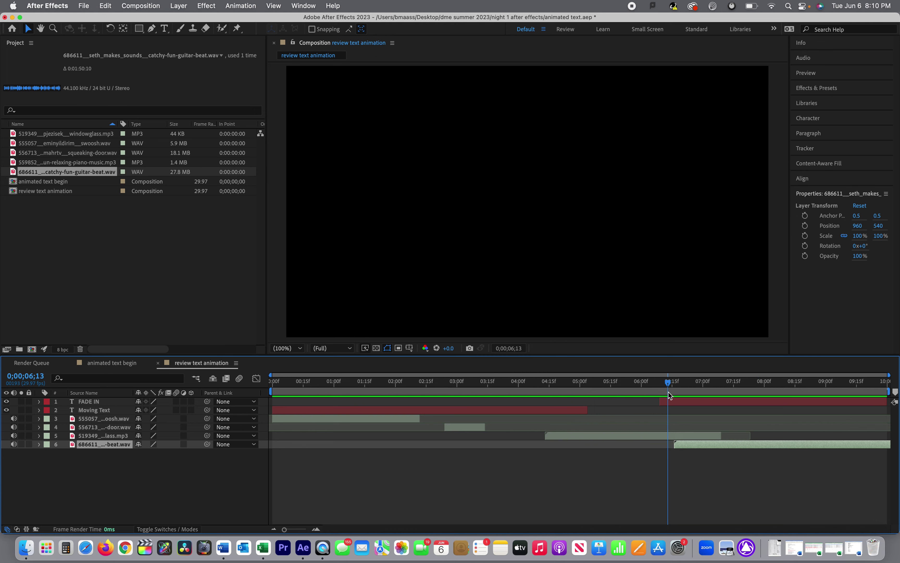
key(space)
key(space)
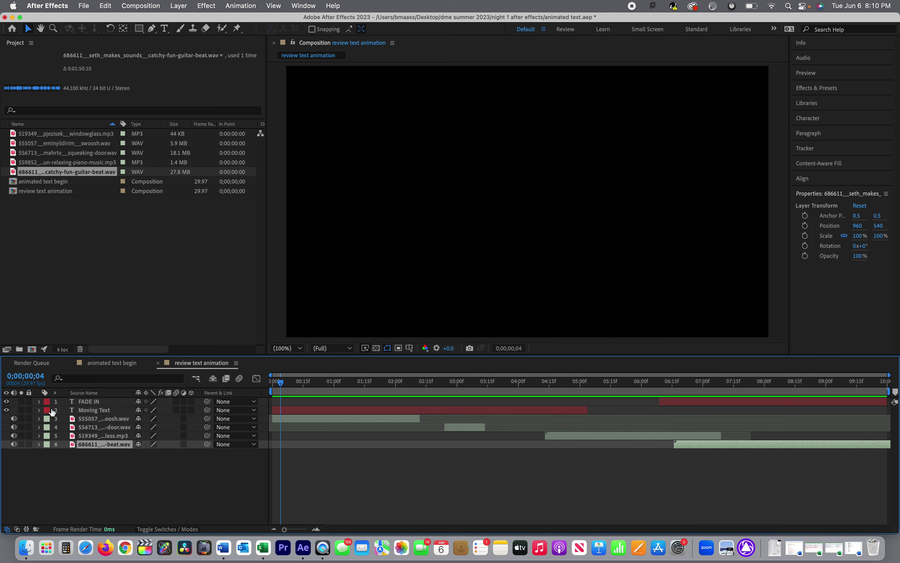
- Expand the guitar-beat layer's audio properties and waveform, and add a +0.00 dB Audio Levels keyframe at 0;00;09;13, where FADE IN's fade-out begins
click(39, 401)
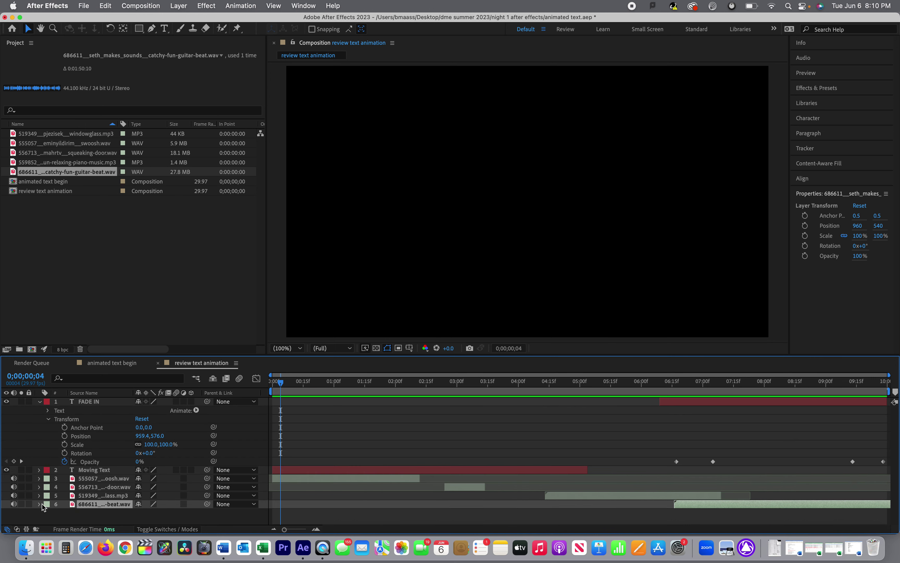
click(47, 513)
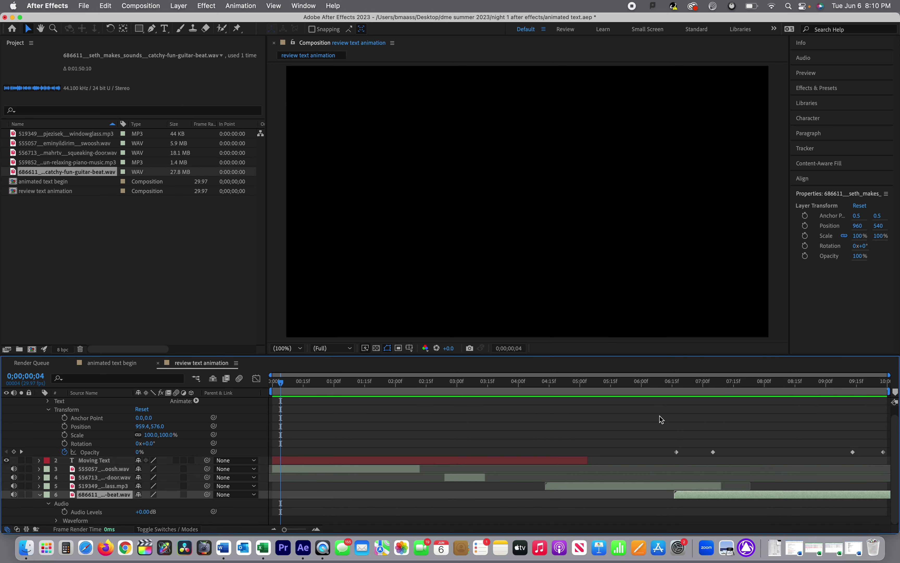
drag(858, 382, 852, 383)
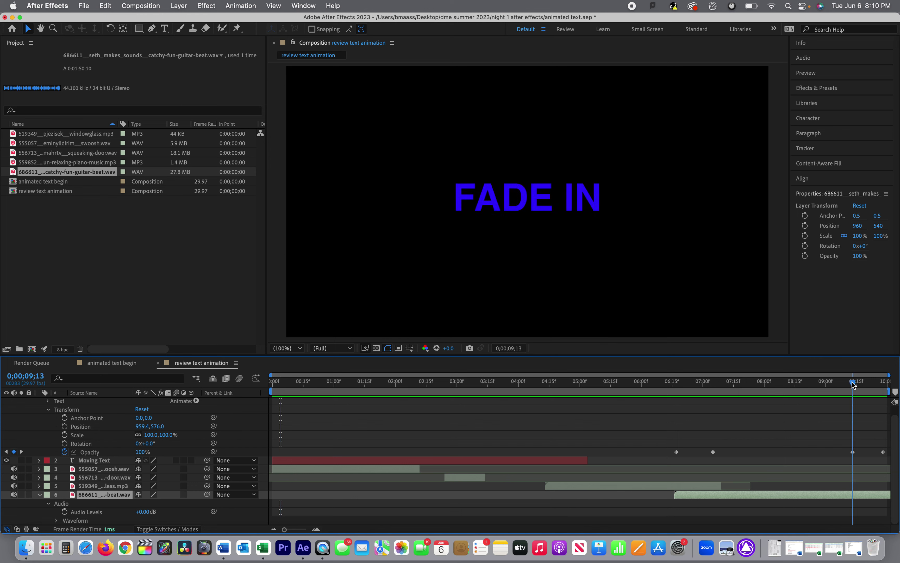
scroll(53, 413, up, 2)
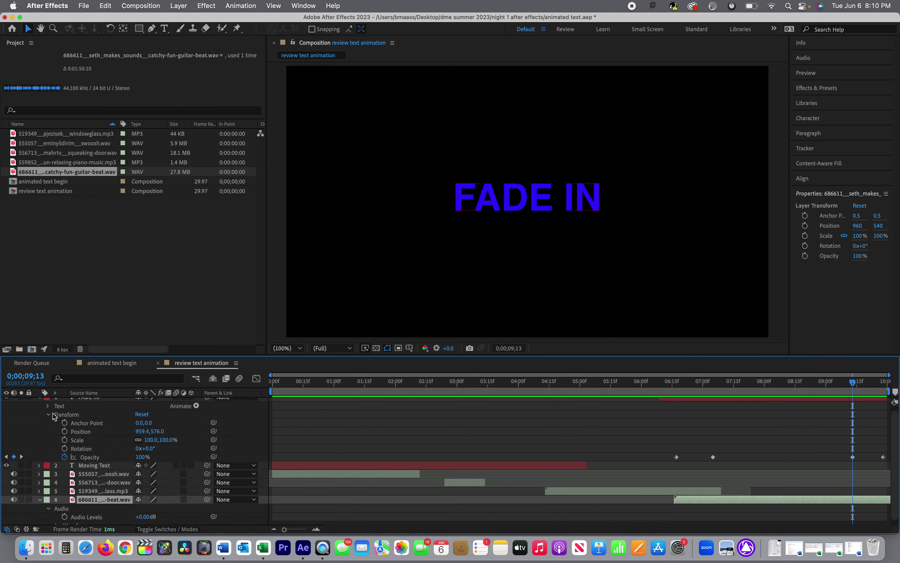
click(40, 401)
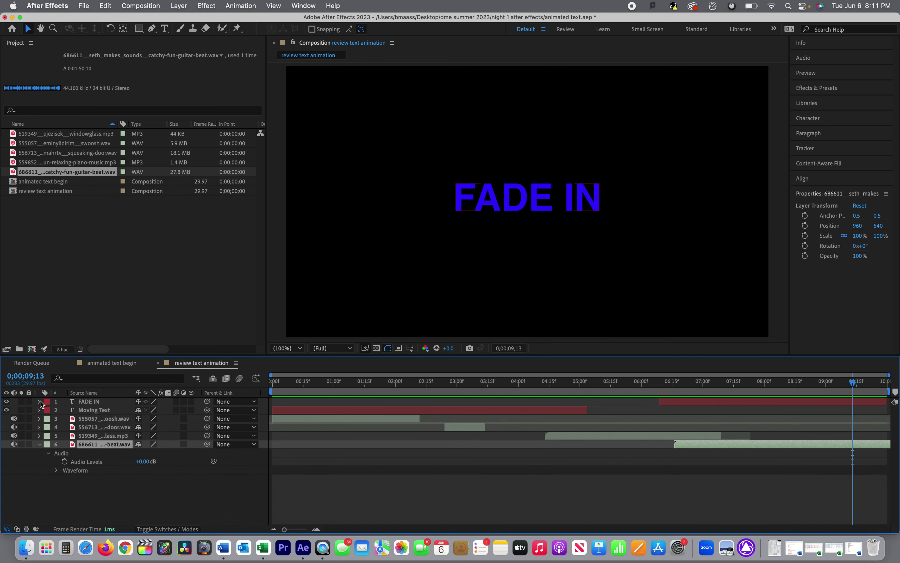
click(57, 471)
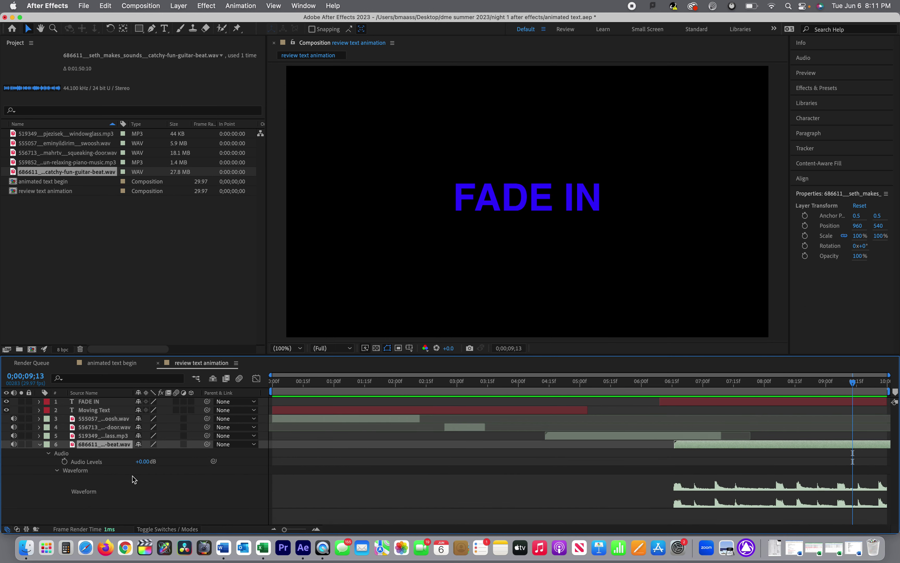
click(64, 460)
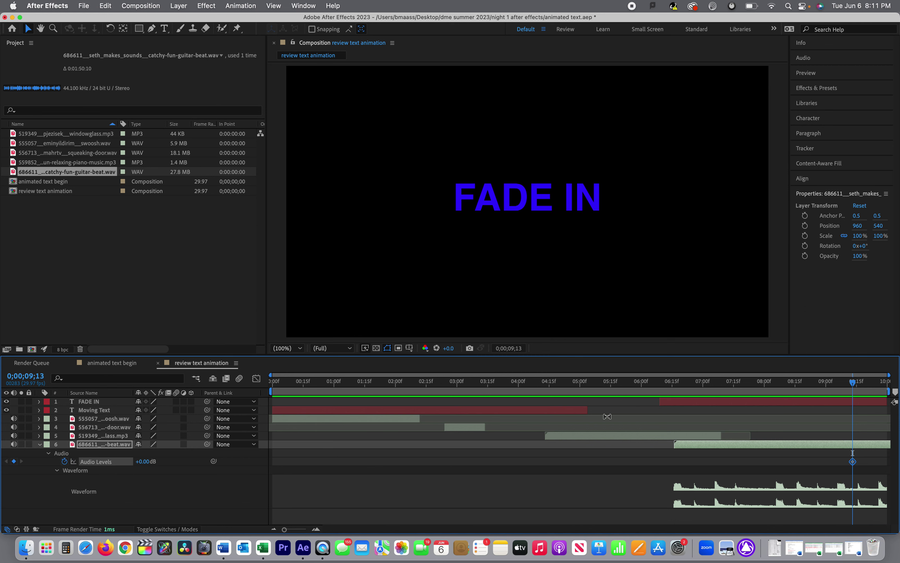
- Set the guitar beat's Audio Levels to -173 dB at 0;00;09;29, and shift that keyframe slightly past the composition's end
drag(852, 382, 891, 387)
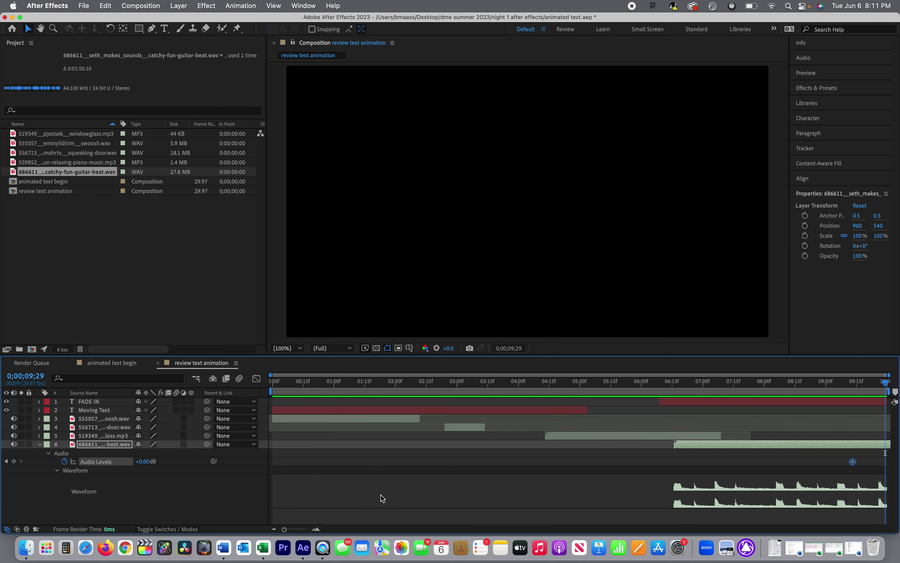
drag(141, 461, 2, 463)
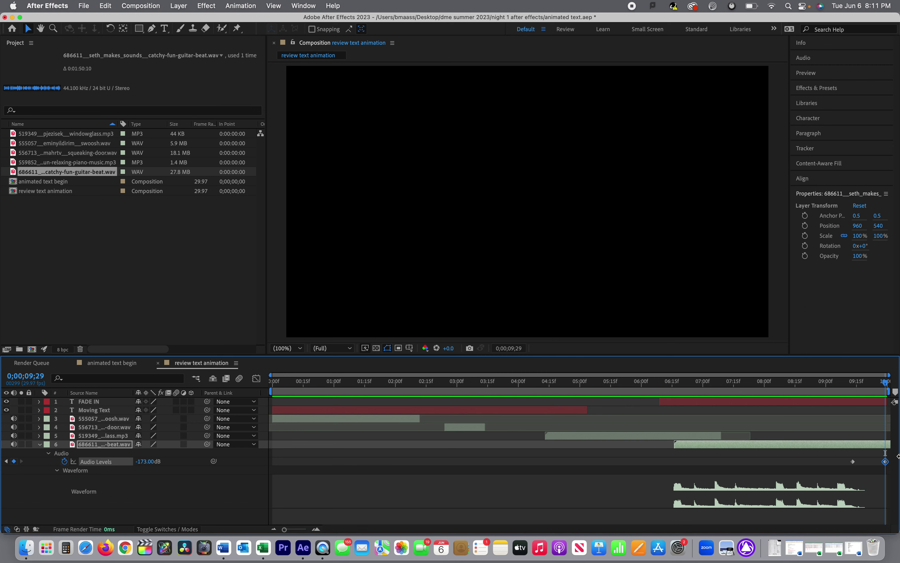
drag(887, 463, 898, 458)
- Play the composition from the start to check the music fade-out, and save the project
key(Home)
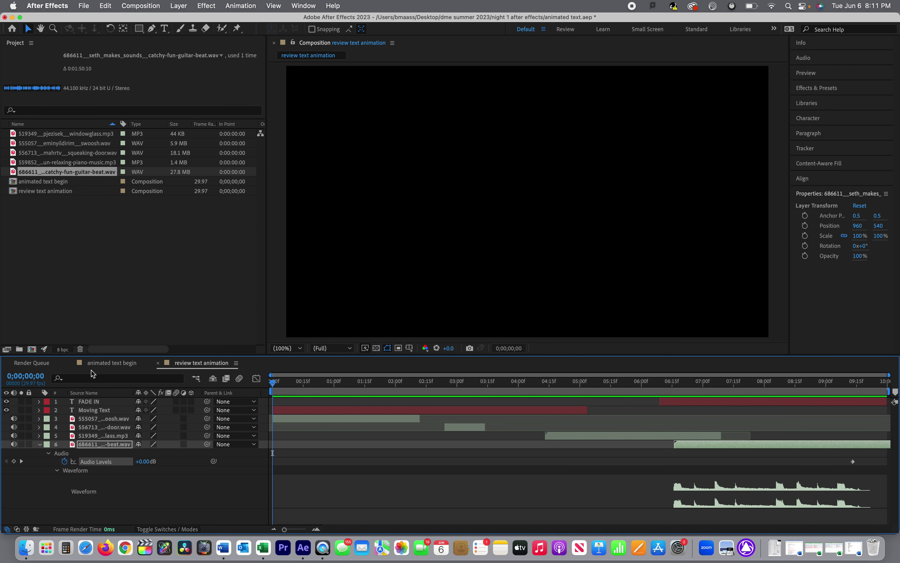
key(space)
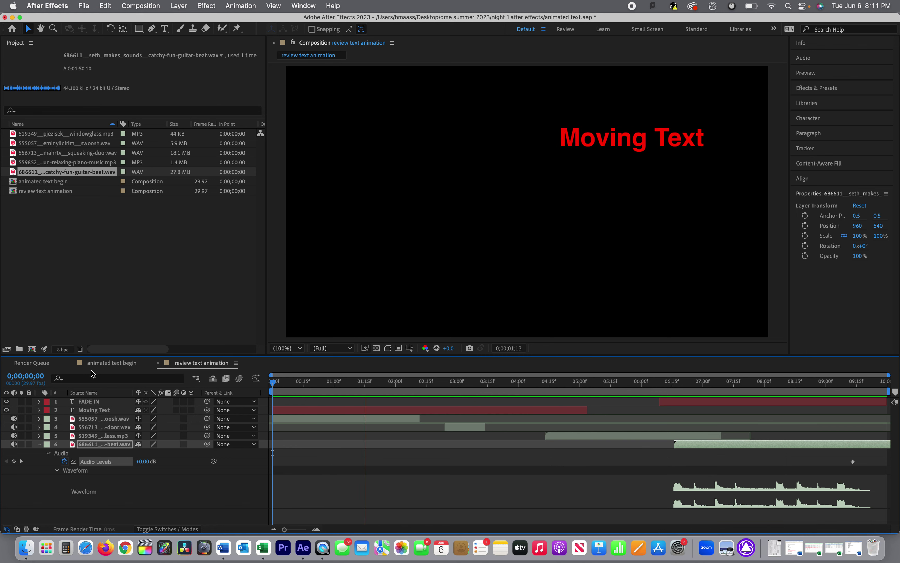
key(space)
key(super+s)
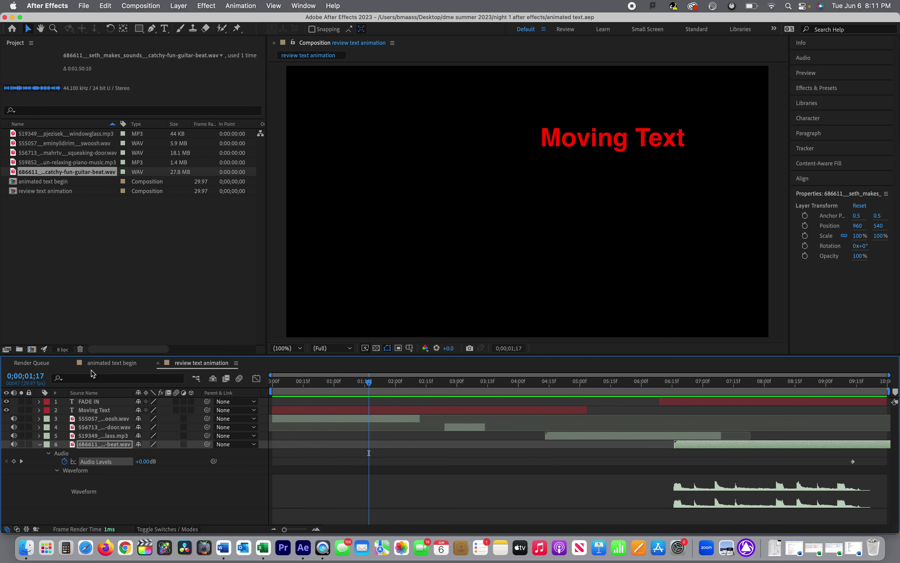